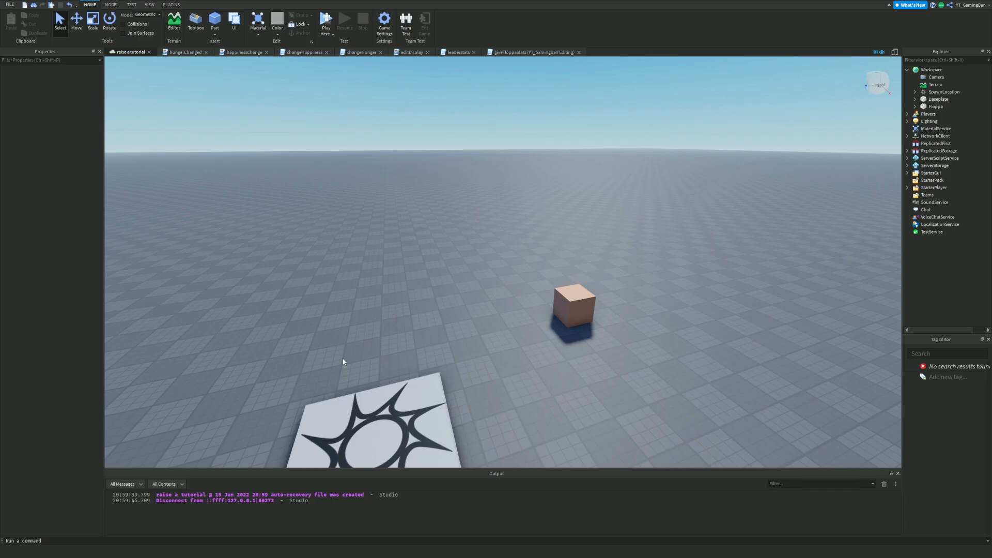
pyautogui.press('w')
pyautogui.moveTo(411, 341)
pyautogui.mouseDown(button='right')
pyautogui.moveTo(383, 341)
pyautogui.moveTo(395, 339)
pyautogui.mouseUp(button='right')
pyautogui.press('d')
pyautogui.press('s')
pyautogui.press('a')
pyautogui.press('s')
pyautogui.press('w')
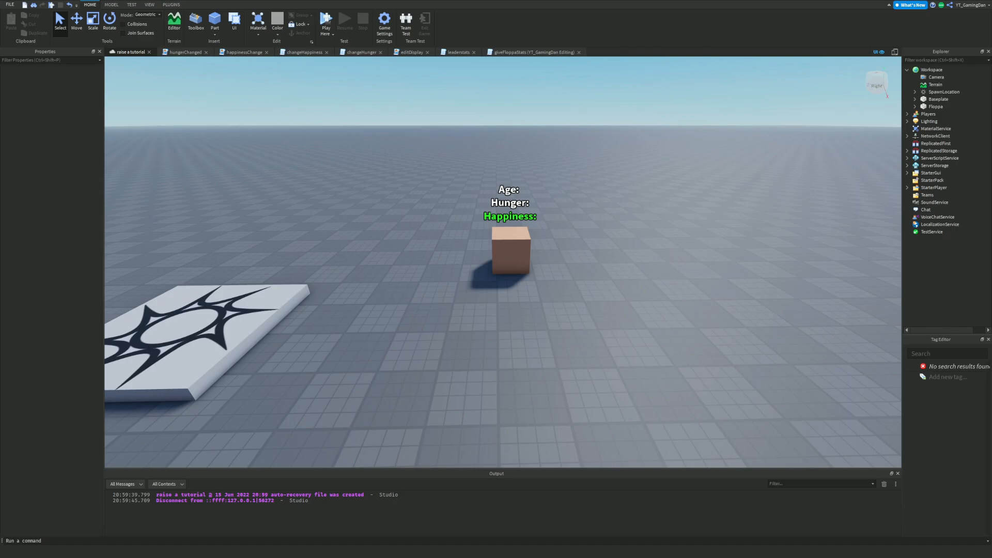
pyautogui.scroll(-5, 540, 280)
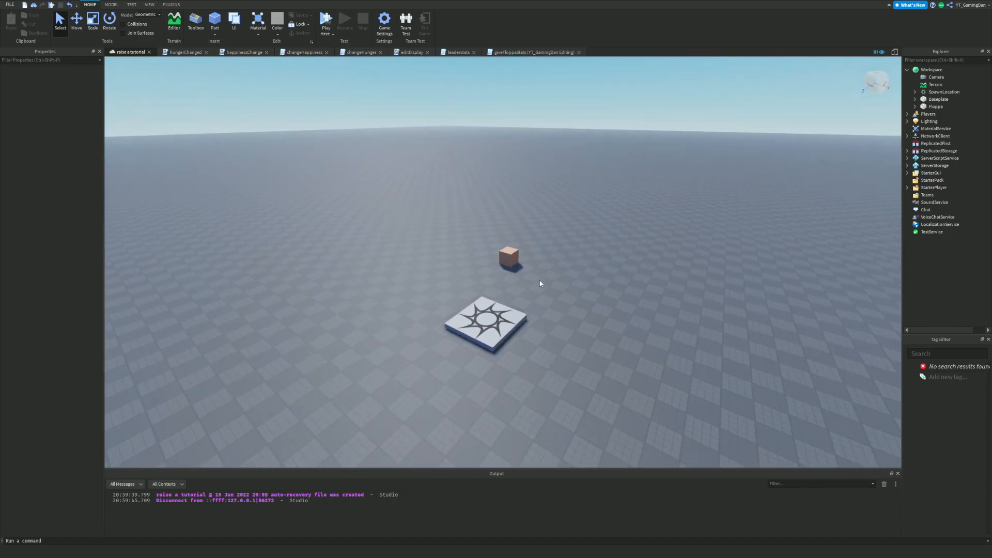
pyautogui.scroll(5, 540, 283)
pyautogui.scroll(-5, 540, 283)
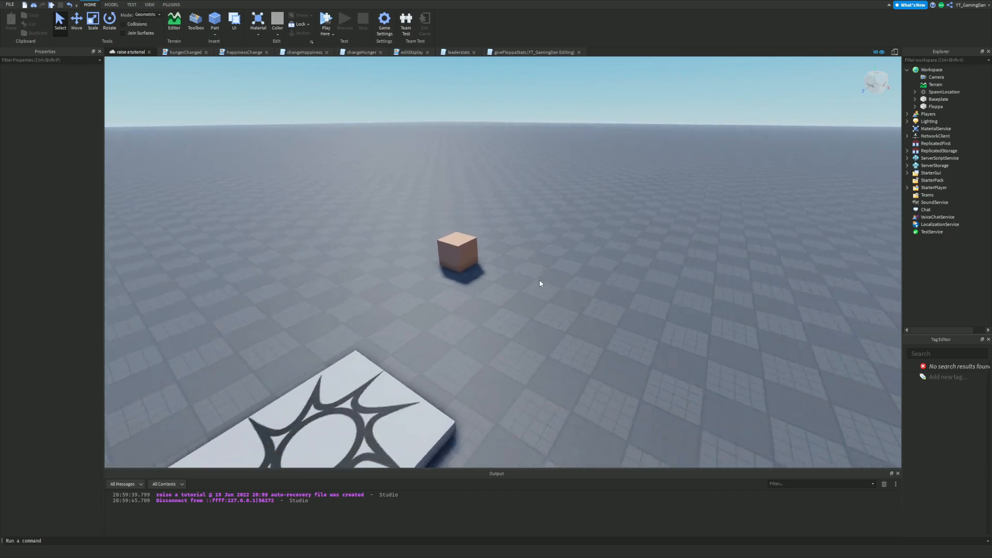
pyautogui.press('a')
pyautogui.press('d')
pyautogui.press('s')
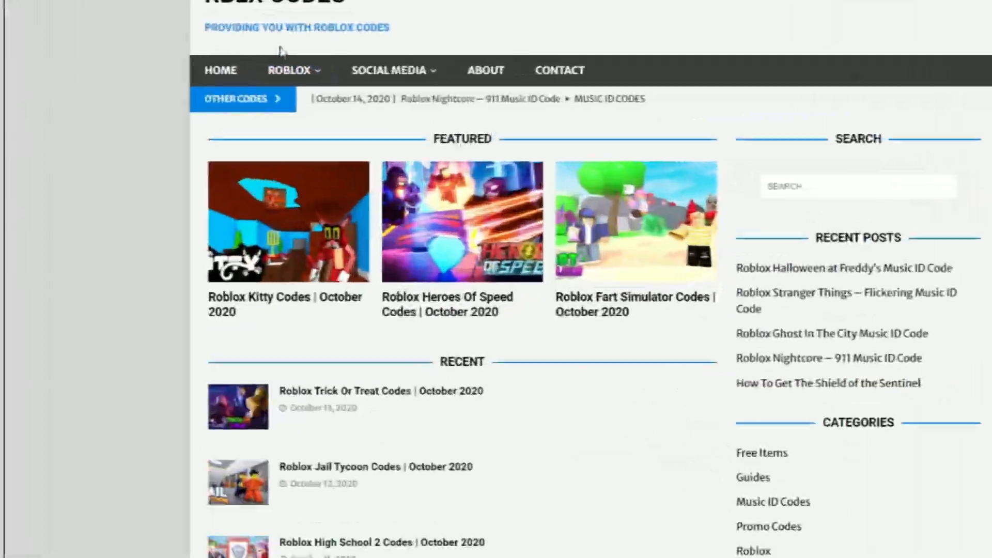
pyautogui.moveTo(293, 89)
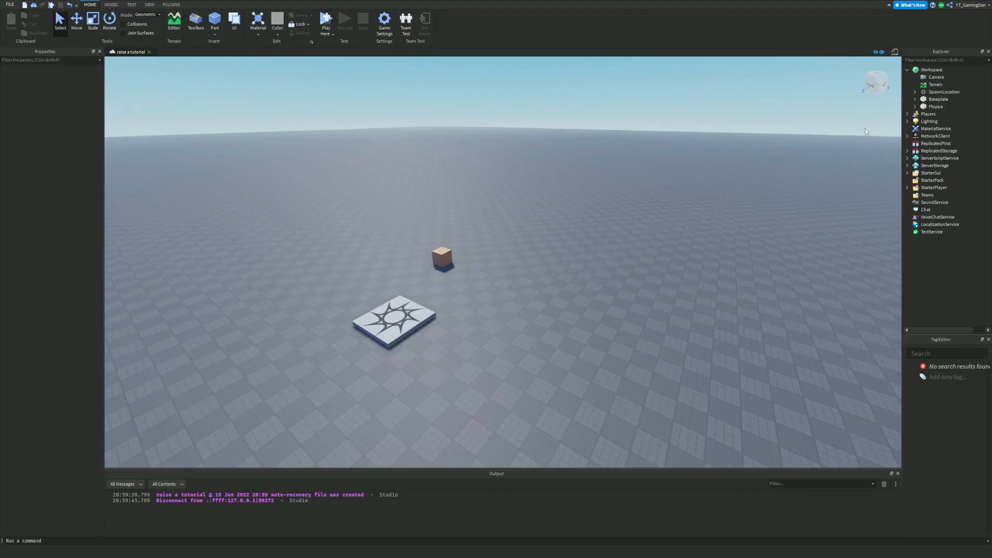
pyautogui.moveTo(730, 139); pyautogui.dragTo(730, 139, button='right')
pyautogui.press('d')
pyautogui.press('w')
pyautogui.press('s')
pyautogui.press('w')
pyautogui.press('s')
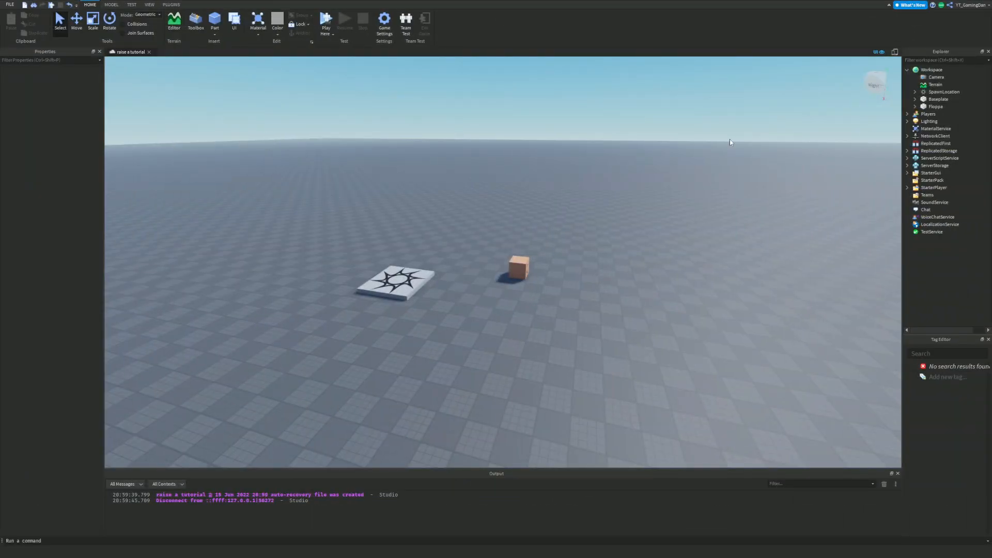
# - Rename the Floppa cube part to HumanoidRootPart
pyautogui.press('w')
pyautogui.press('d')
pyautogui.moveTo(729, 139); pyautogui.dragTo(727, 140, button='right')
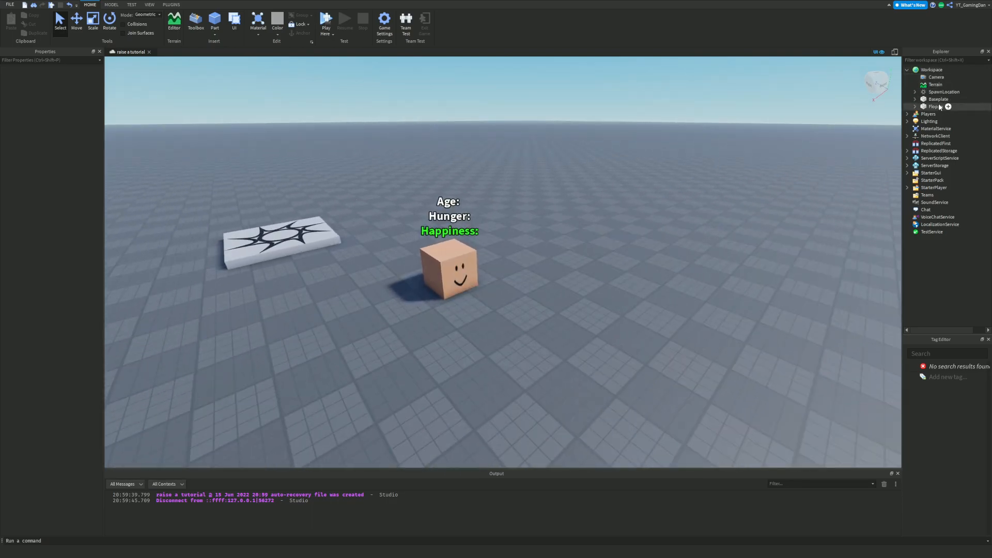
pyautogui.click(935, 107)
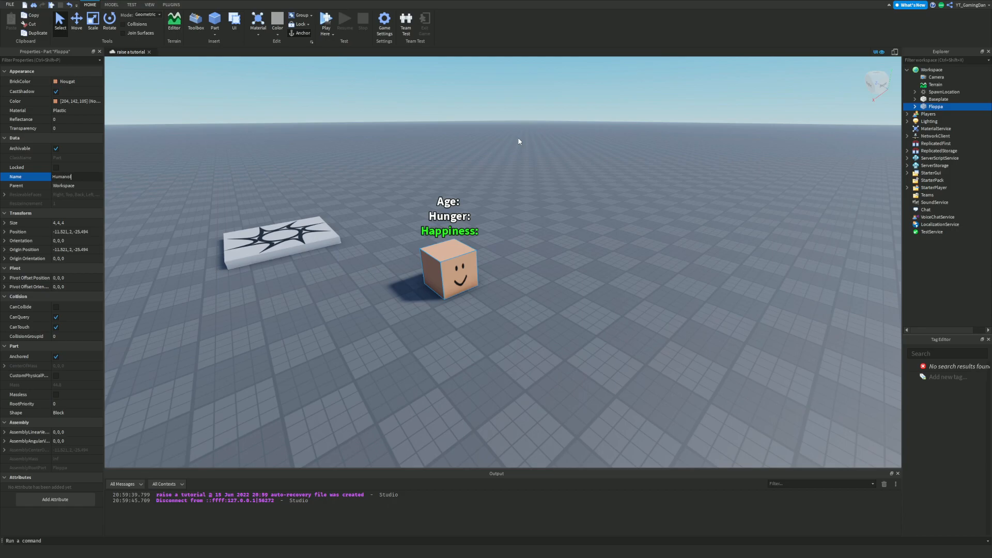
pyautogui.write('rt')
pyautogui.press('Return')
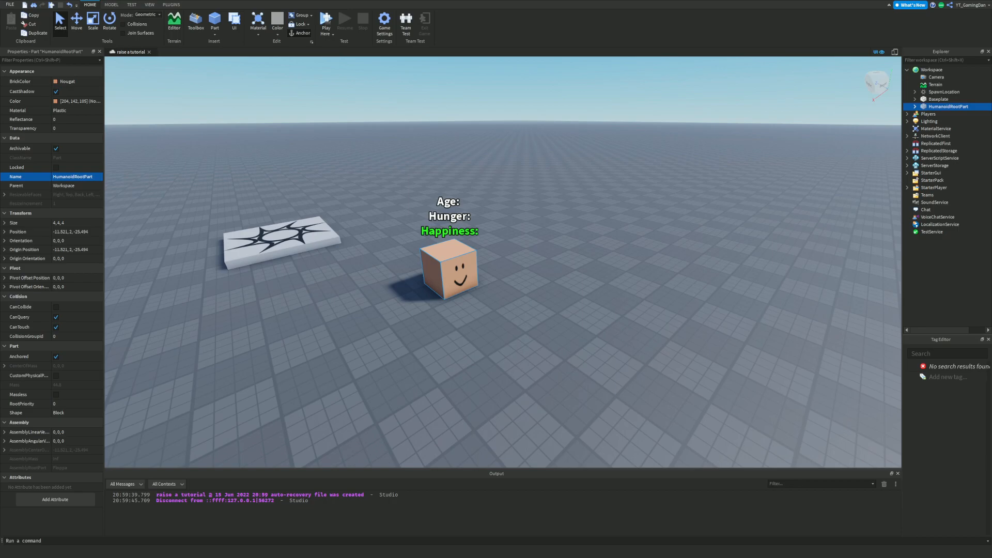
# - Insert two new parts into the Workspace
pyautogui.click(950, 71)
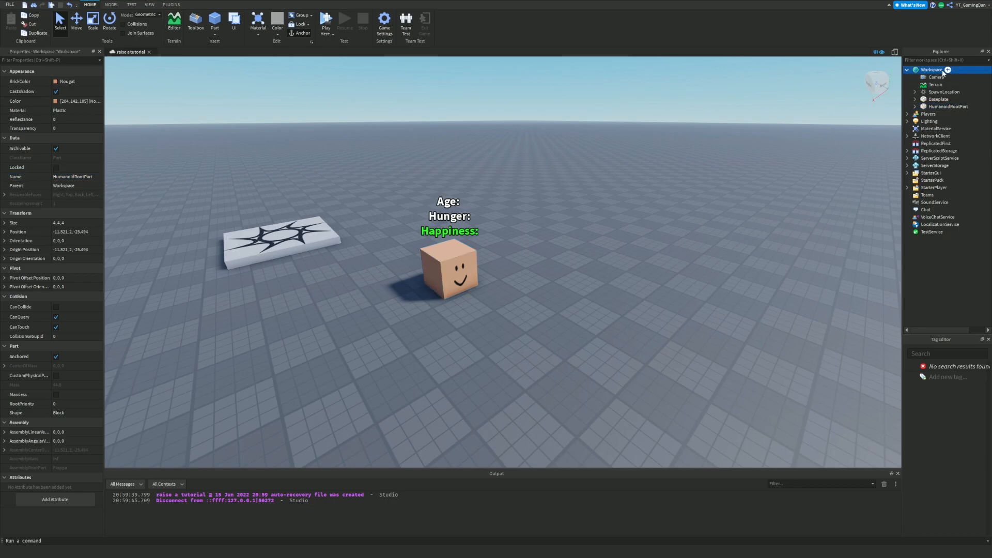
pyautogui.click(948, 70)
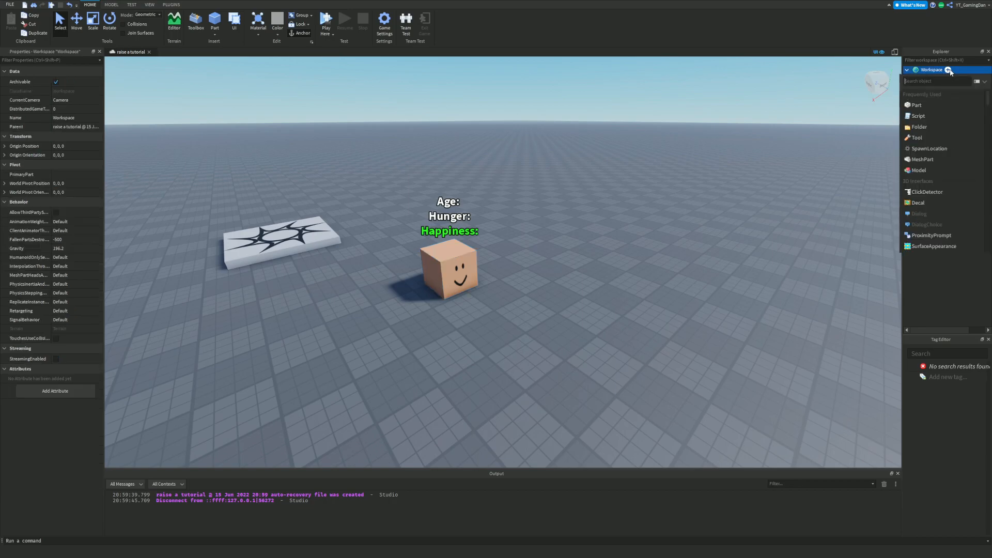
pyautogui.click(943, 108)
pyautogui.click(948, 70)
pyautogui.click(943, 107)
# - Group the two new parts into a model and name the model Floppa
pyautogui.click(933, 114)
pyautogui.keyDown('shift'); pyautogui.click(934, 122); pyautogui.keyUp('shift')
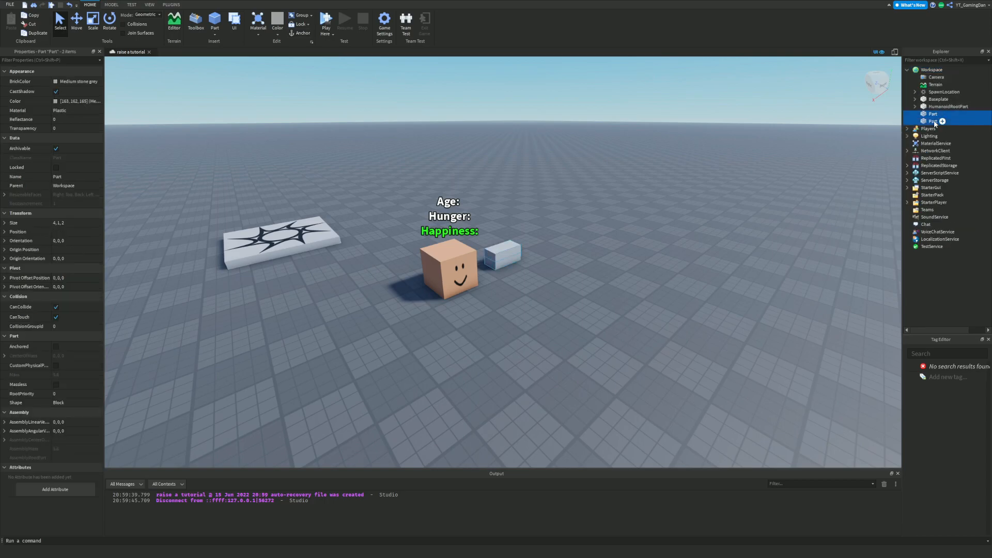
pyautogui.rightClick(928, 115)
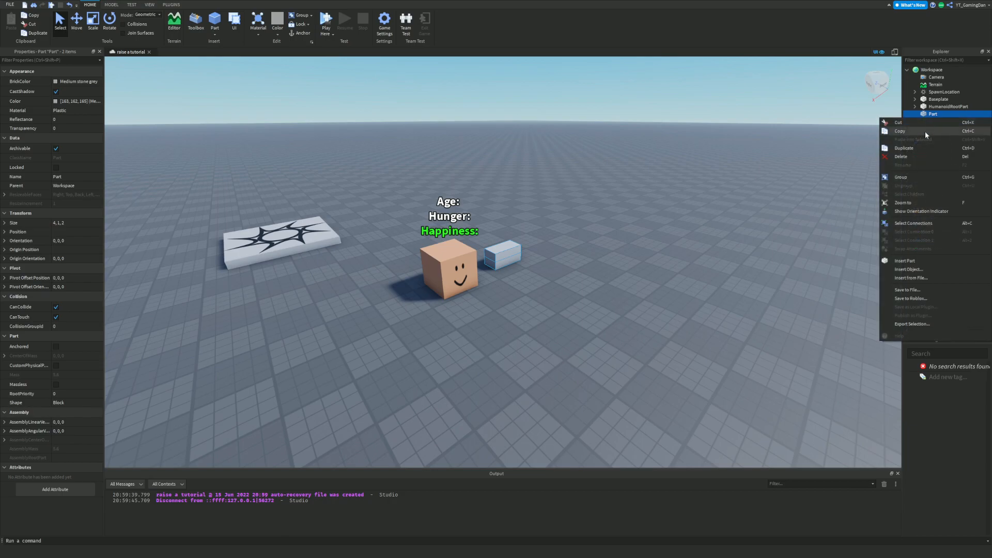
pyautogui.click(910, 176)
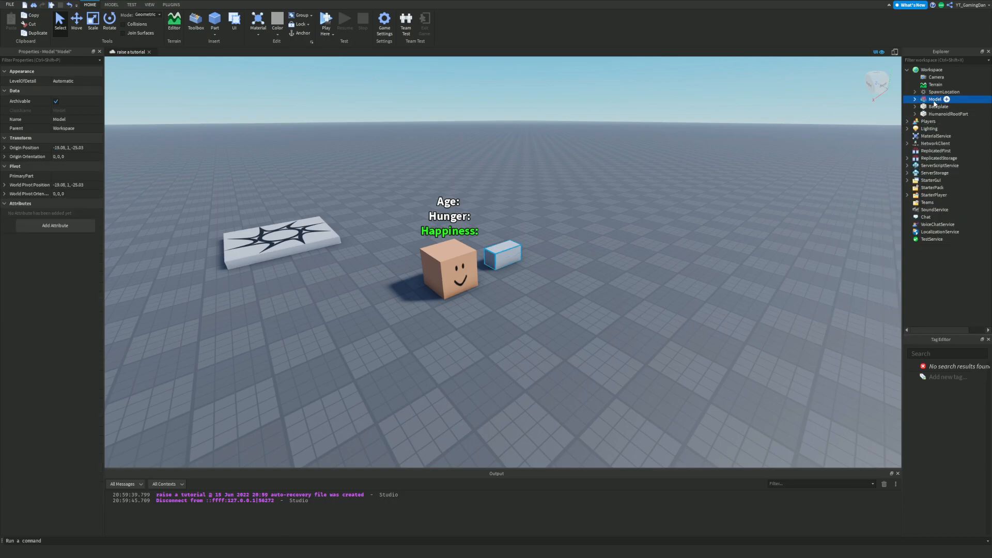
pyautogui.click(60, 119)
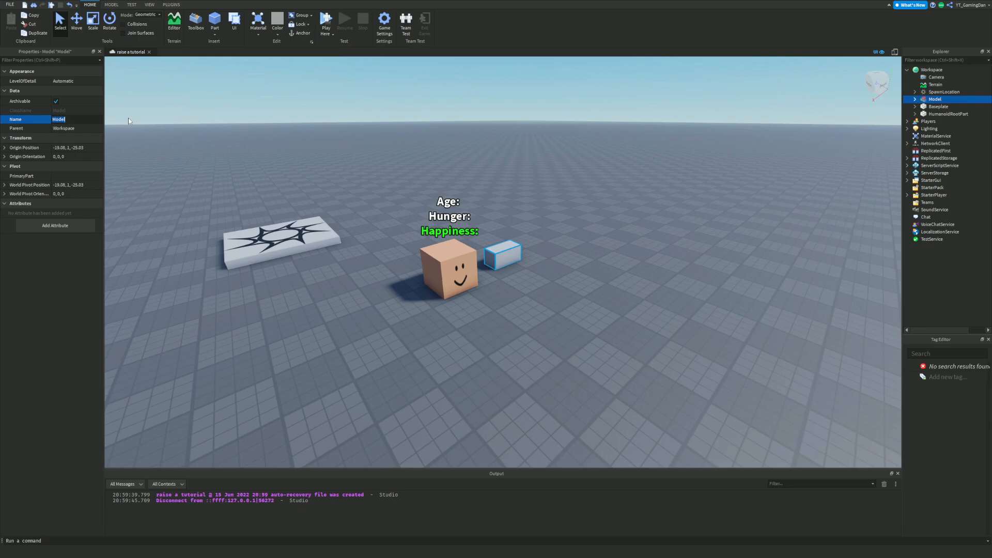
pyautogui.write('Floppa')
pyautogui.press('Return')
# - Move the HumanoidRootPart from the Workspace into the Floppa model
pyautogui.click(915, 99)
pyautogui.click(939, 106)
pyautogui.moveTo(934, 128); pyautogui.dragTo(964, 101)
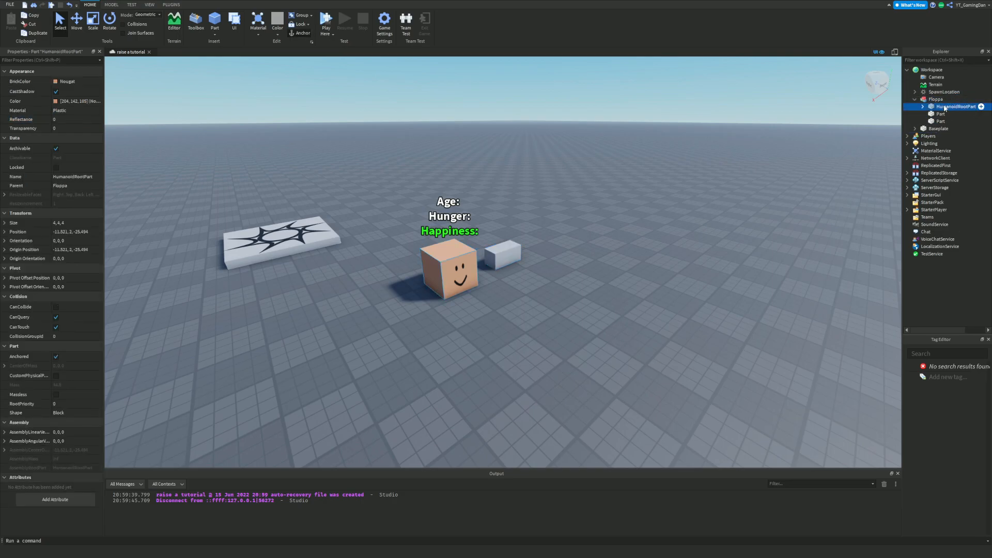
# - Delete the two plain parts from the Floppa model, keeping only the HumanoidRootPart
pyautogui.click(941, 114)
pyautogui.press('Delete')
pyautogui.click(939, 121)
pyautogui.click(937, 115)
pyautogui.press('Delete')
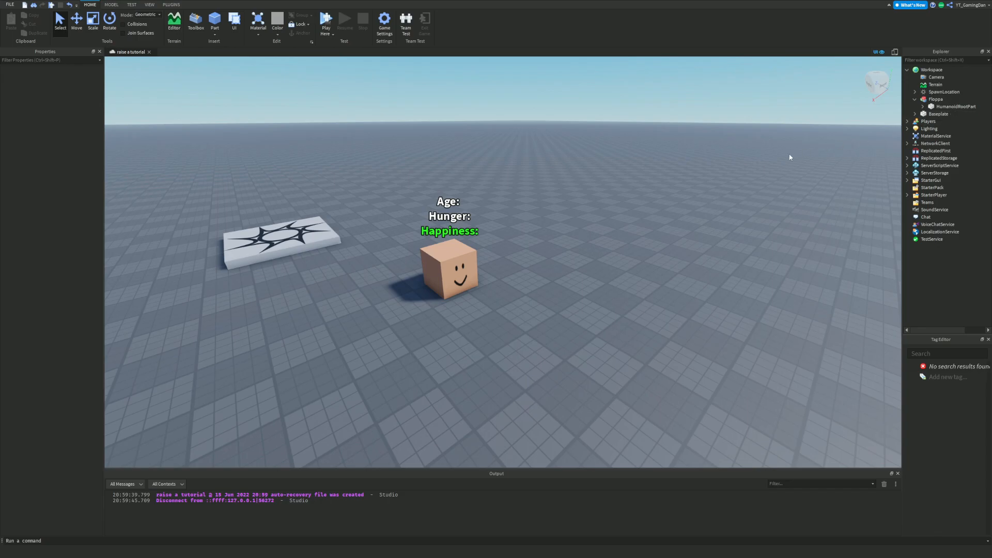
# - Focus on the HumanoidRootPart inside the Floppa model and look over the cube with its face and stat labels
pyautogui.press('d')
pyautogui.moveTo(643, 200); pyautogui.dragTo(571, 215, button='right')
pyautogui.press('w')
pyautogui.click(946, 99)
pyautogui.click(952, 107)
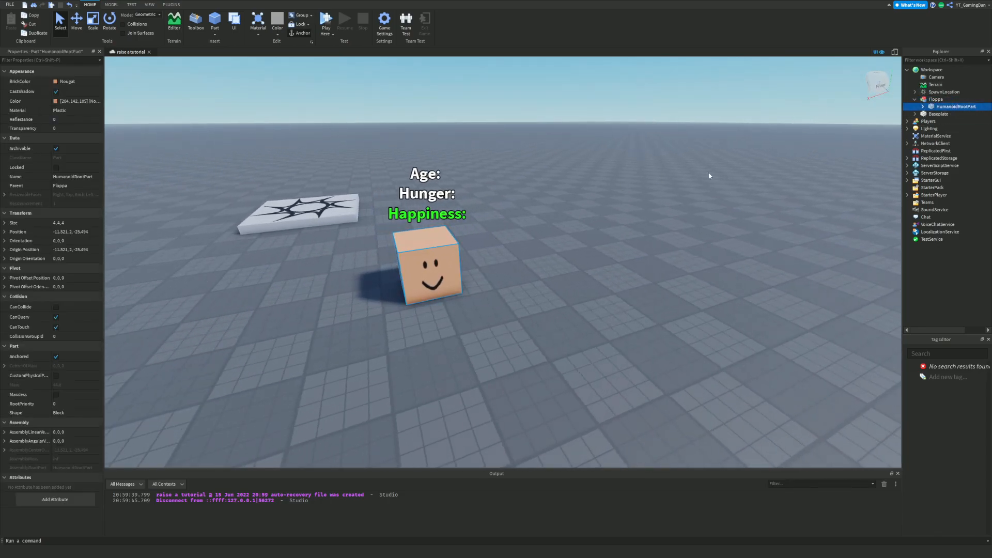
pyautogui.press('f')
pyautogui.scroll(-2, 652, 176)
pyautogui.scroll(-3, 652, 176)
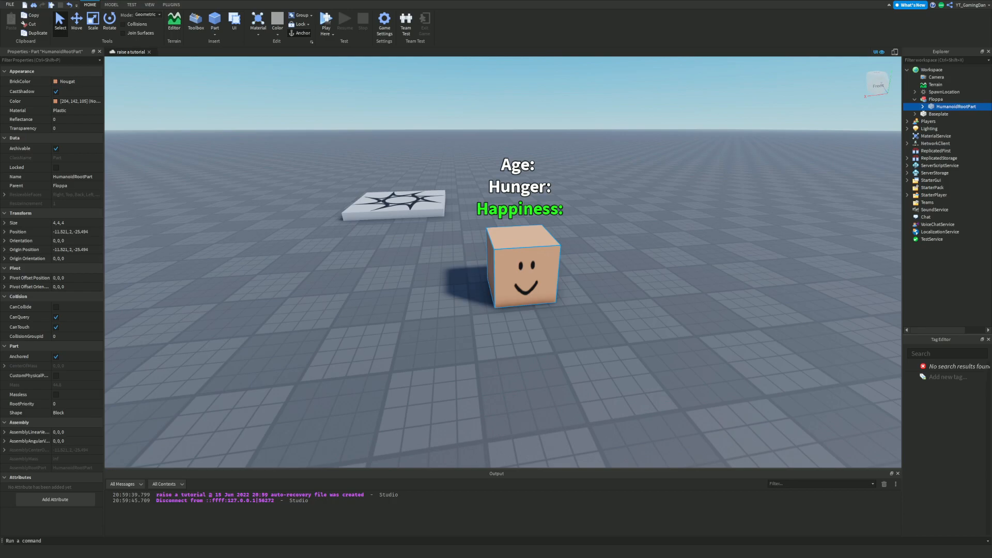
pyautogui.moveTo(841, 210); pyautogui.dragTo(841, 209, button='right')
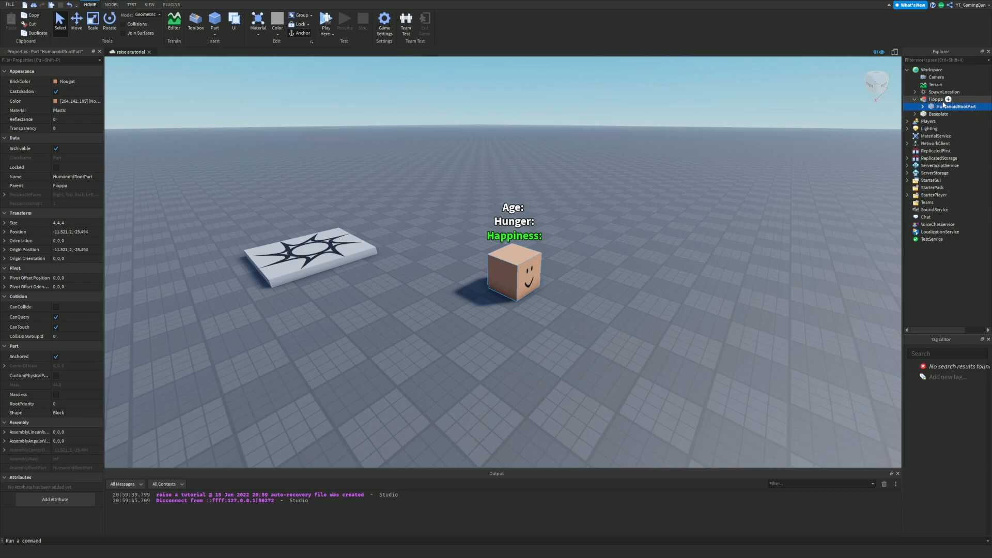
# - Insert a Humanoid into the Floppa model
pyautogui.click(942, 100)
pyautogui.click(949, 99)
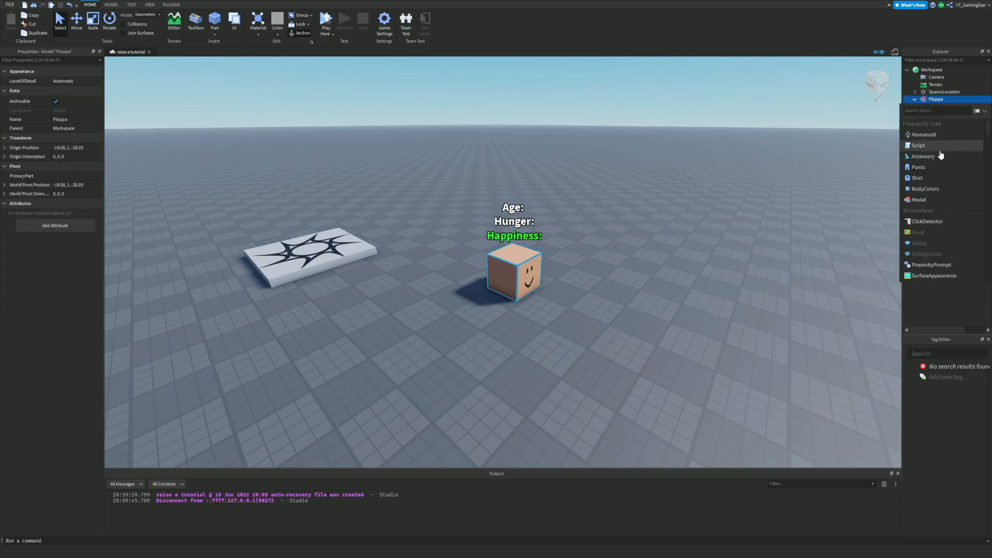
pyautogui.click(939, 135)
pyautogui.click(938, 107)
pyautogui.click(674, 228)
pyautogui.moveTo(674, 228); pyautogui.dragTo(674, 228, button='right')
pyautogui.press('w')
pyautogui.press('s')
pyautogui.press('w')
pyautogui.press('d')
pyautogui.press('s')
pyautogui.press('s')
pyautogui.press('d')
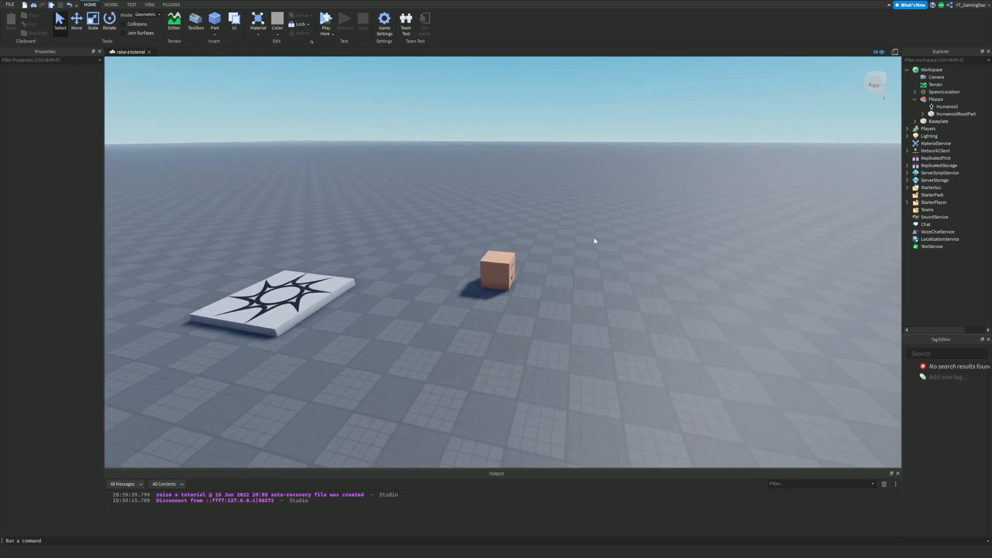
# - Move the Floppa model across the baseplate near the spawn pad, to an origin of about 5.7, 1, -17.8
pyautogui.press('w')
pyautogui.moveTo(563, 241); pyautogui.dragTo(566, 243, button='right')
pyautogui.press('s')
pyautogui.press('a')
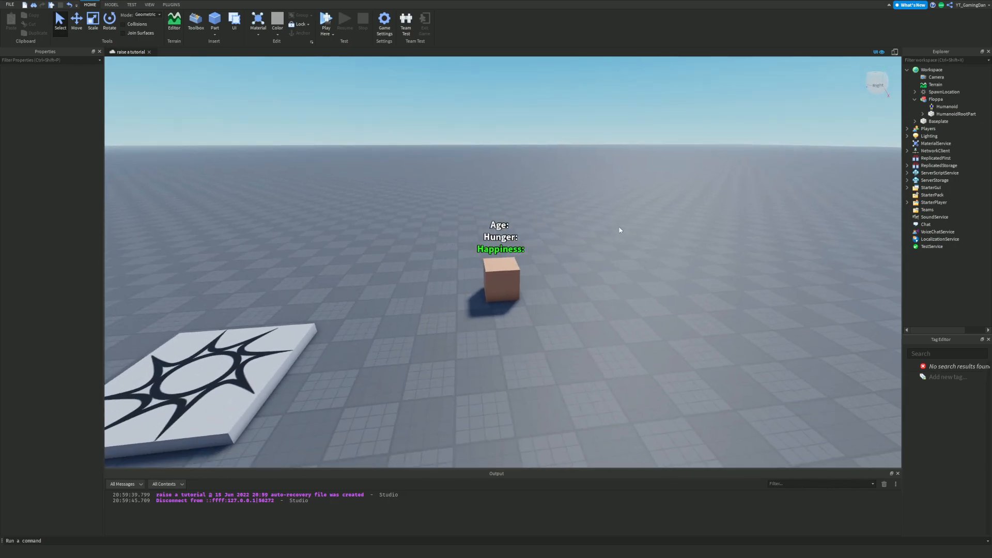
pyautogui.click(512, 271)
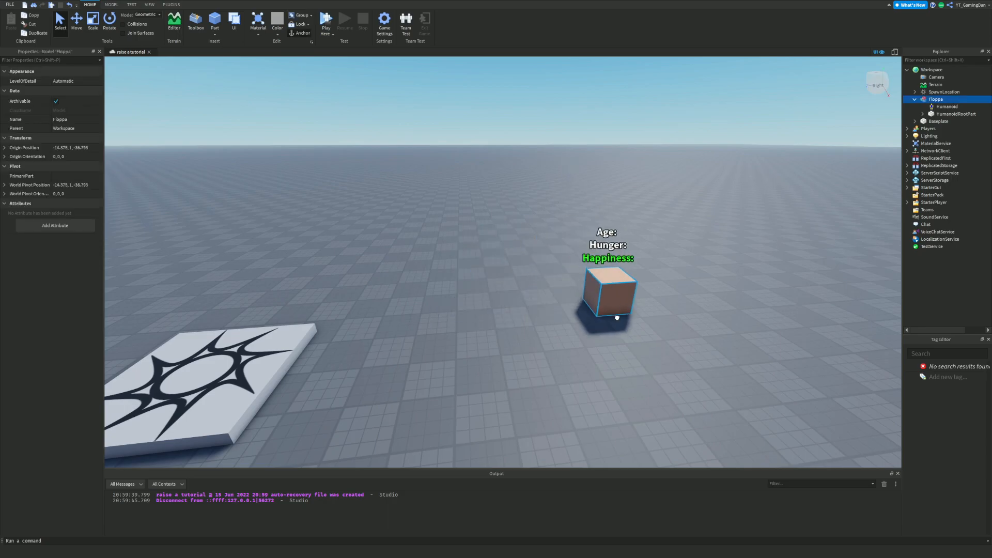
pyautogui.press('s')
pyautogui.press('d')
pyautogui.moveTo(533, 243); pyautogui.dragTo(488, 235, button='right')
pyautogui.moveTo(490, 296); pyautogui.dragTo(257, 321)
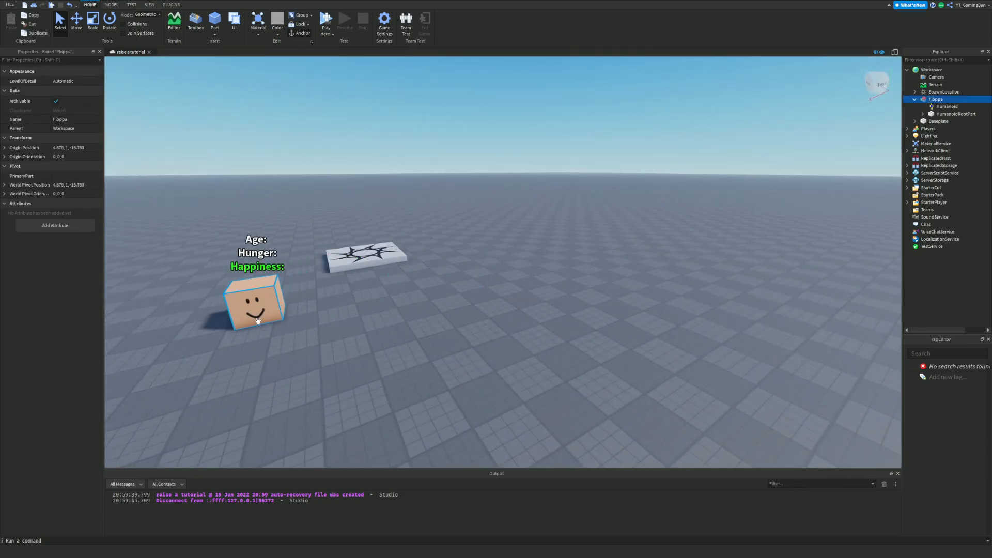
# - Search the Toolbox models for "house" and insert the red-roofed Happy Home house
pyautogui.click(195, 21)
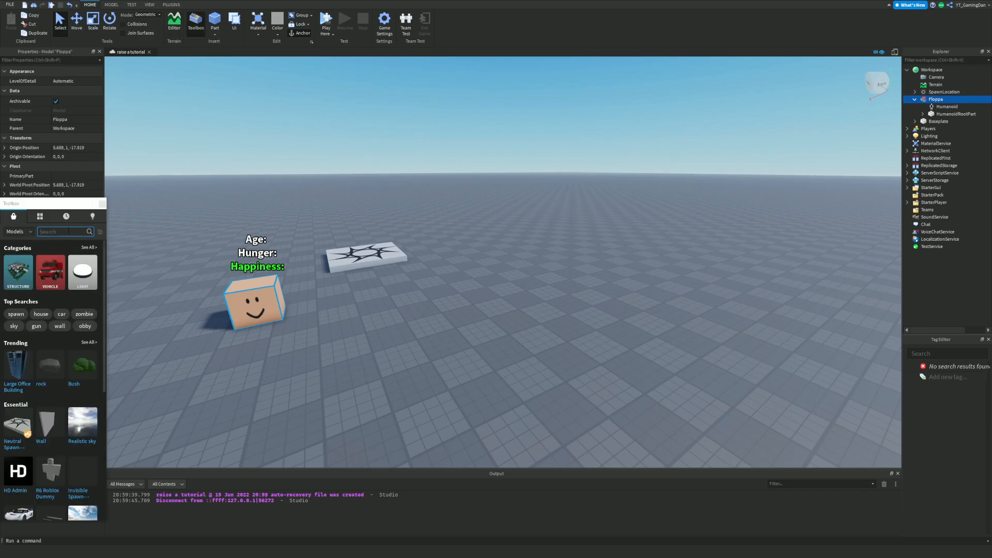
pyautogui.click(69, 230)
pyautogui.write('house')
pyautogui.press('Return')
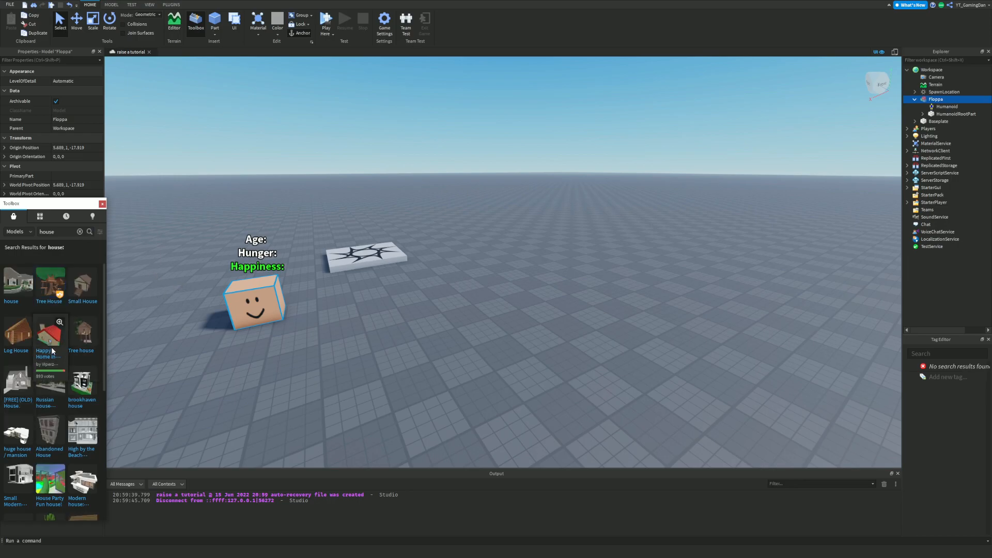
pyautogui.click(50, 339)
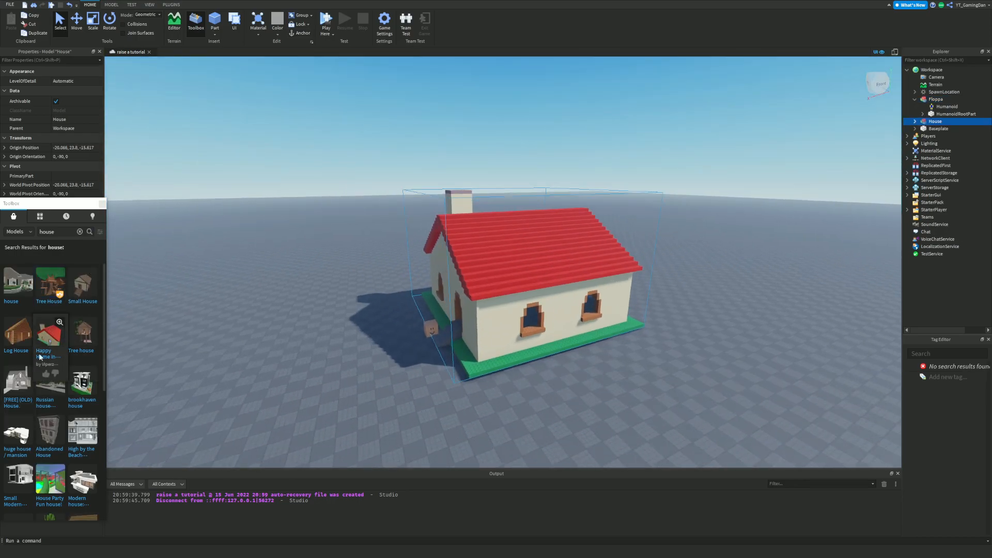
# - Move the house across the baseplate to an origin of about -39.5, 22.8, -66.8, and close the Toolbox
pyautogui.moveTo(324, 329); pyautogui.dragTo(324, 327, button='right')
pyautogui.press('w')
pyautogui.moveTo(324, 327); pyautogui.dragTo(594, 281)
pyautogui.press('w')
pyautogui.moveTo(565, 300); pyautogui.dragTo(606, 279, button='right')
pyautogui.press('s')
pyautogui.press('w')
pyautogui.press('s')
pyautogui.press('w')
pyautogui.press('s')
pyautogui.press('w')
pyautogui.press('w')
pyautogui.press('w')
pyautogui.press('s')
pyautogui.press('s')
pyautogui.moveTo(465, 225); pyautogui.dragTo(604, 245)
pyautogui.press('w')
pyautogui.moveTo(605, 247); pyautogui.dragTo(604, 244, button='right')
pyautogui.press('d')
pyautogui.press('w')
pyautogui.press('w')
pyautogui.press('s')
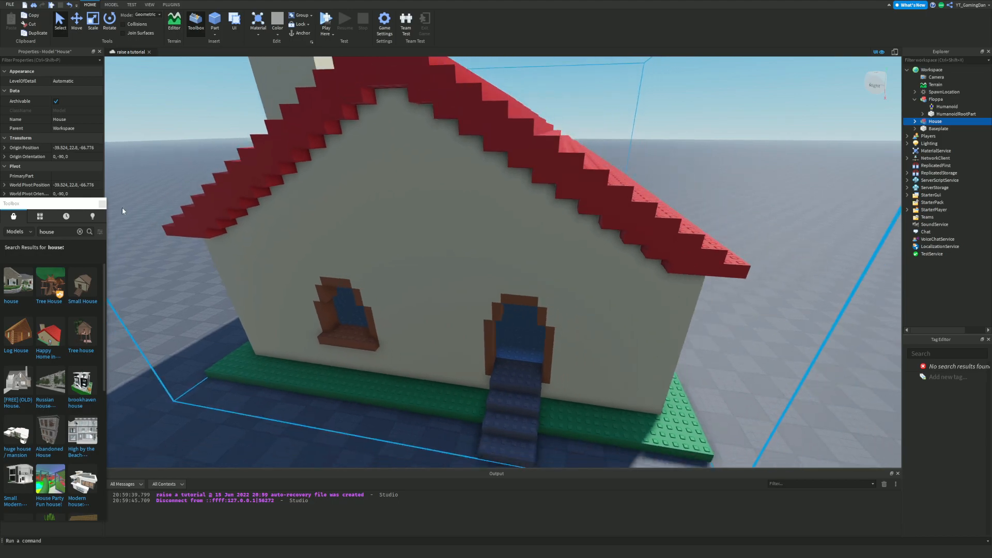
pyautogui.click(102, 204)
# - Insert a new Part into the House model
pyautogui.press('w')
pyautogui.moveTo(501, 269); pyautogui.dragTo(502, 269, button='right')
pyautogui.press('s')
pyautogui.press('s')
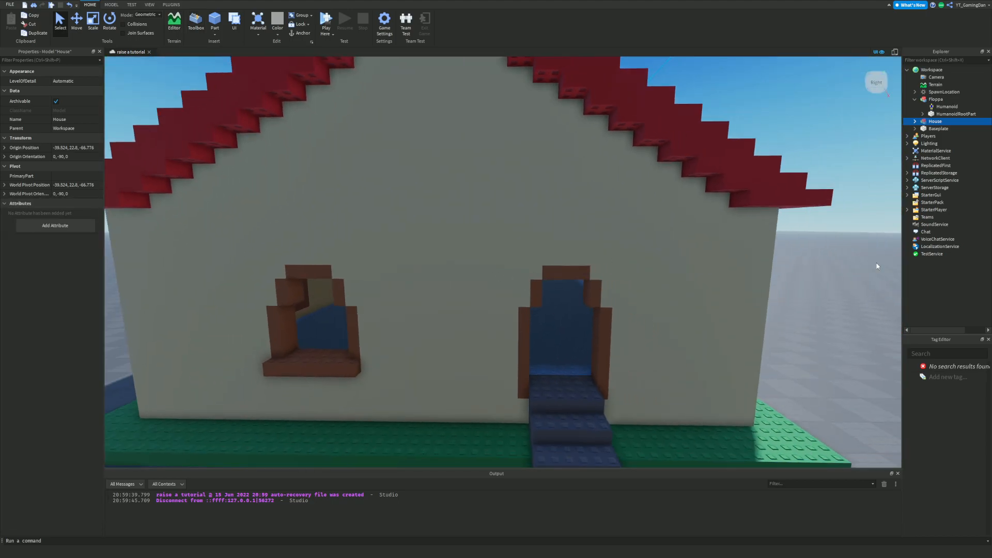
pyautogui.press('w')
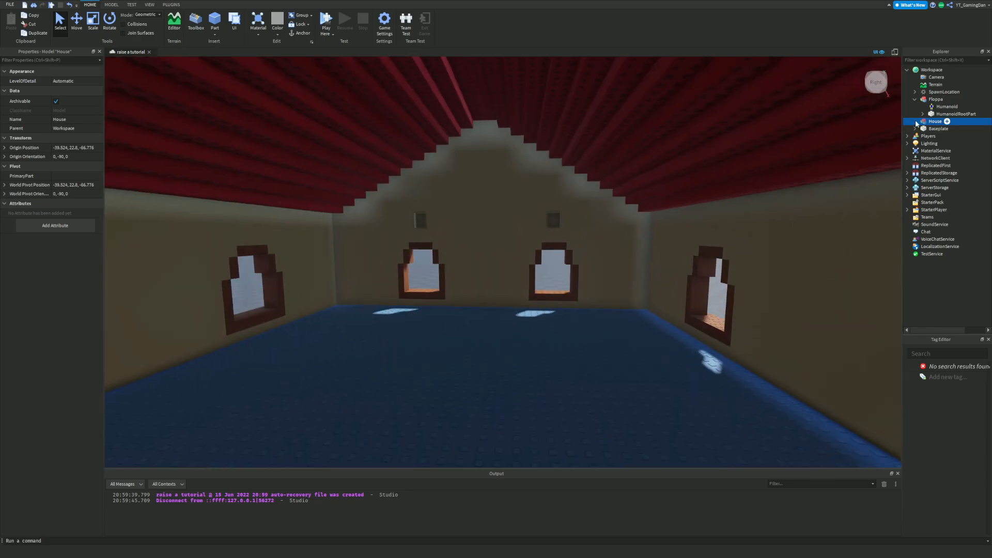
pyautogui.click(915, 121)
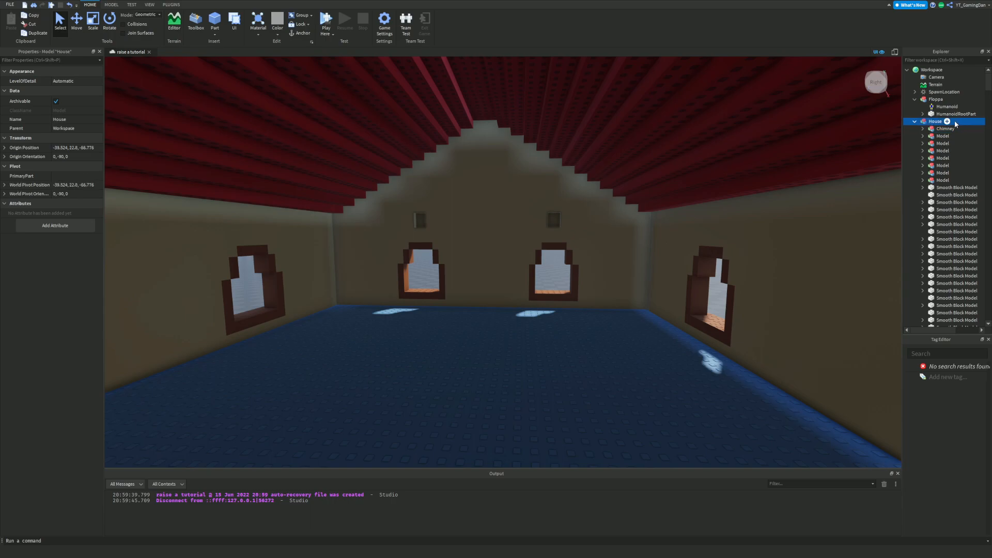
pyautogui.click(947, 121)
pyautogui.write('part')
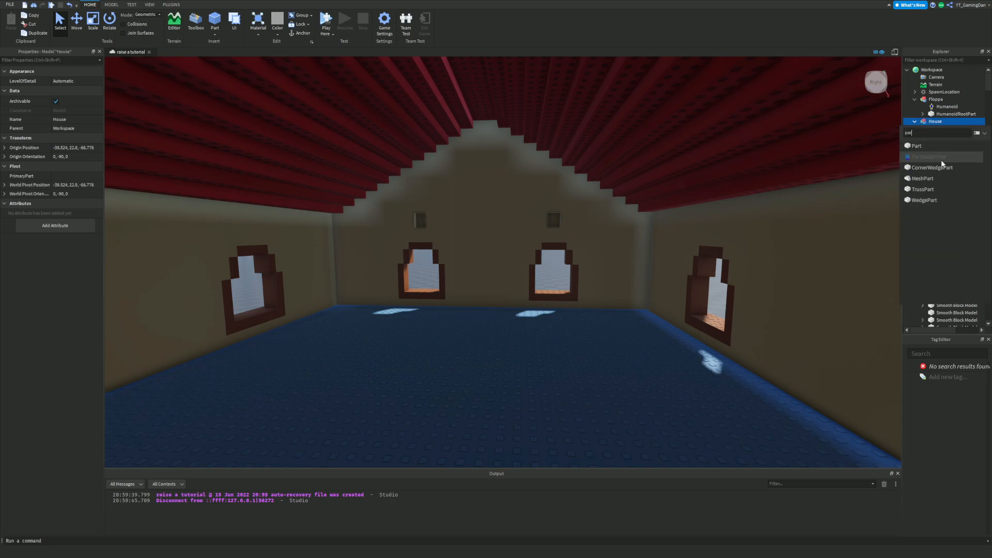
pyautogui.click(926, 146)
# - Add a PointLight inside the new Part of the House model
pyautogui.click(956, 189)
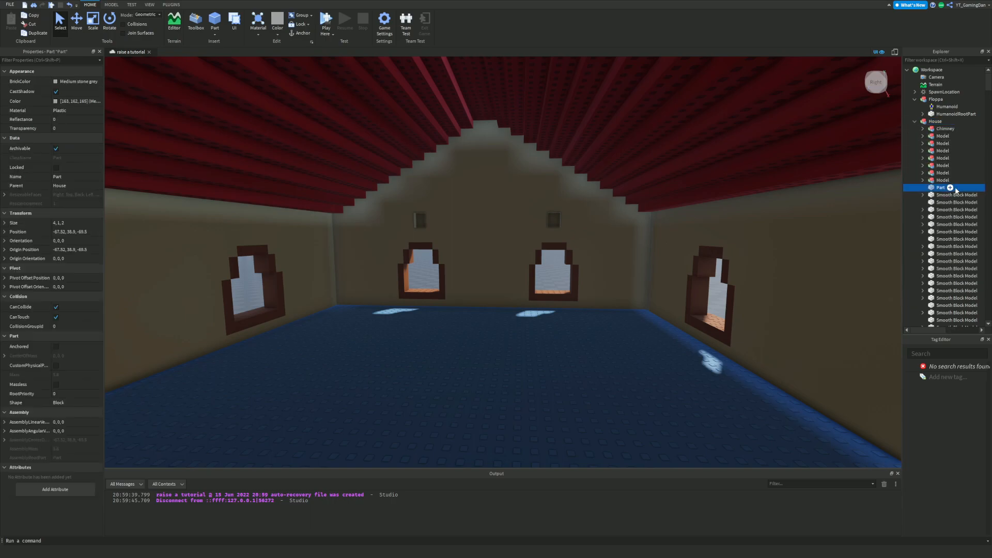
pyautogui.click(951, 188)
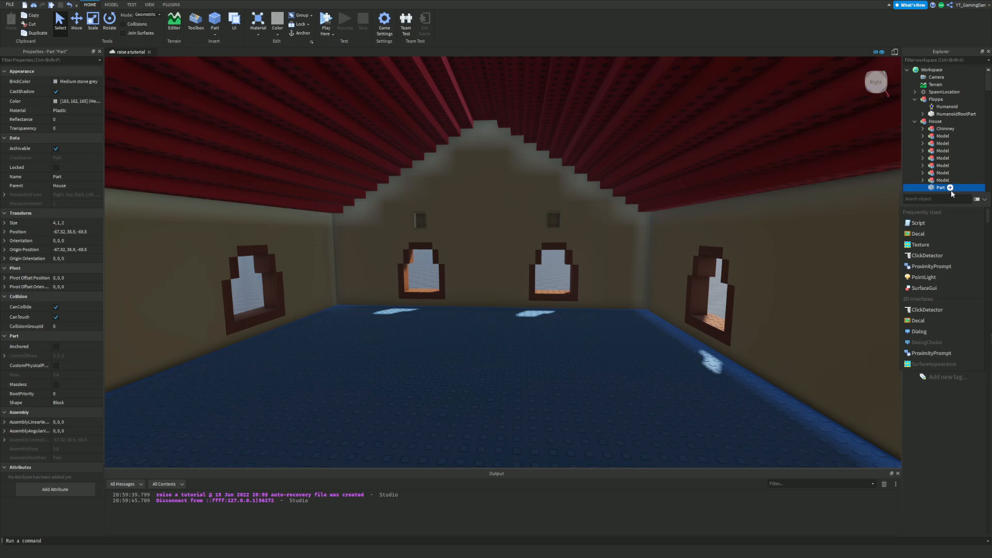
pyautogui.click(924, 277)
pyautogui.write('f')
pyautogui.press('BackSpace')
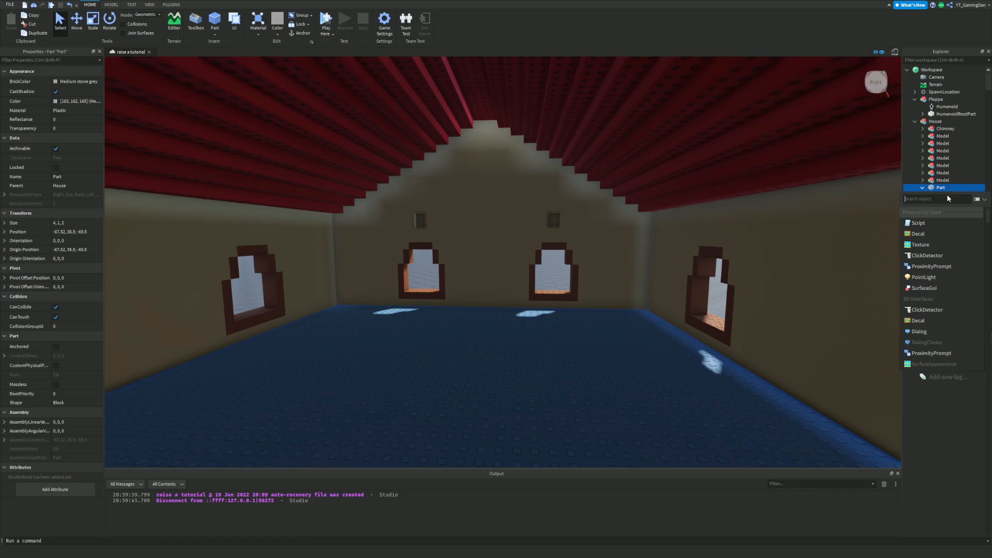
# - Move the light's Part to the middle of the house roof, at a position of about -42.4, 30.4, -66.5
pyautogui.click(940, 189)
pyautogui.press('f')
pyautogui.scroll(-5, 557, 214)
pyautogui.moveTo(593, 165); pyautogui.dragTo(532, 240, button='right')
pyautogui.click(77, 27)
pyautogui.moveTo(384, 246); pyautogui.dragTo(509, 251)
pyautogui.press('a')
pyautogui.moveTo(553, 189)
pyautogui.mouseDown()
pyautogui.moveTo(549, 162)
pyautogui.moveTo(568, 182)
pyautogui.mouseUp()
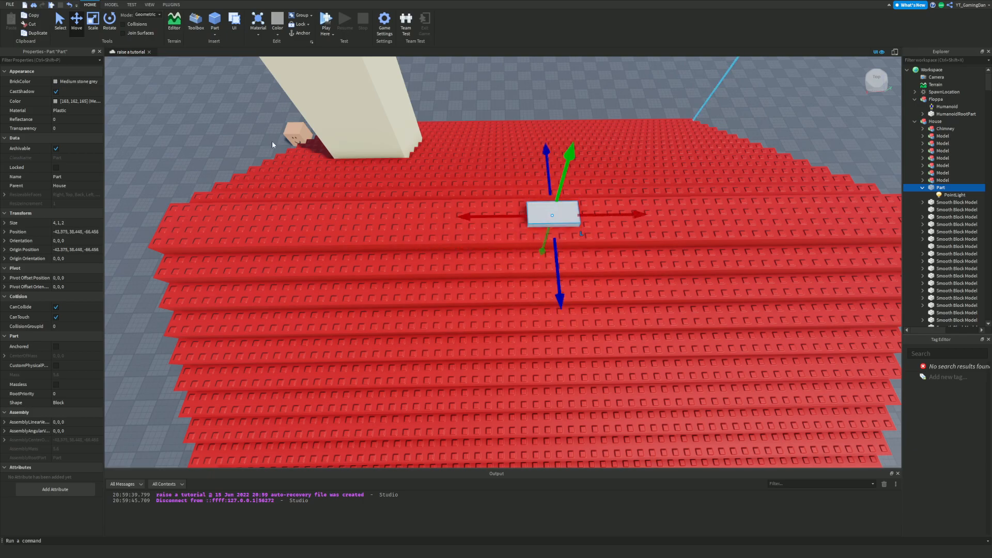
# - Set the light Part's transparency to 1 and anchor it
pyautogui.click(85, 130)
pyautogui.write('1')
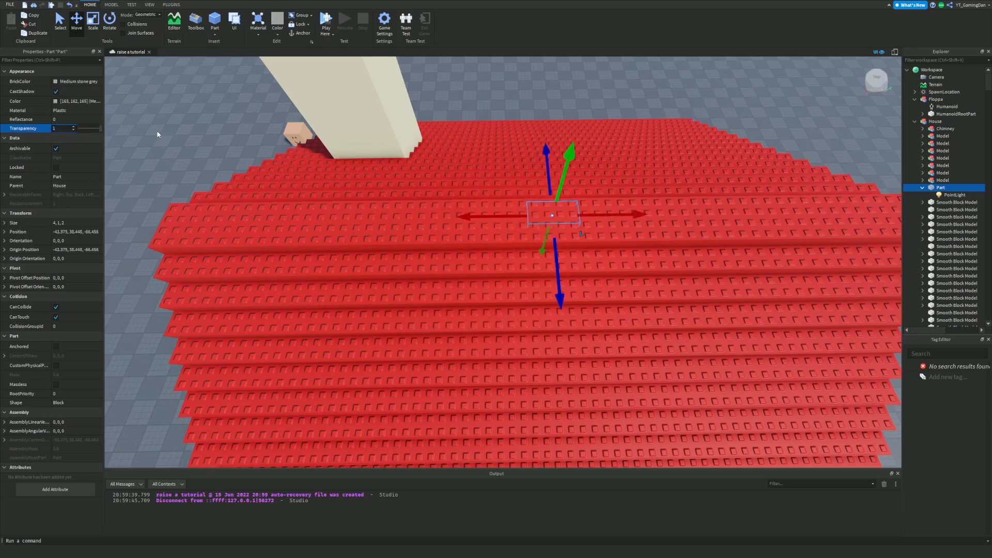
pyautogui.click(310, 35)
# - Raise the PointLight's range to 60 so it lights the house interior
pyautogui.press('w')
pyautogui.moveTo(714, 136)
pyautogui.mouseDown(button='right')
pyautogui.moveTo(699, 144)
pyautogui.moveTo(729, 141)
pyautogui.mouseUp(button='right')
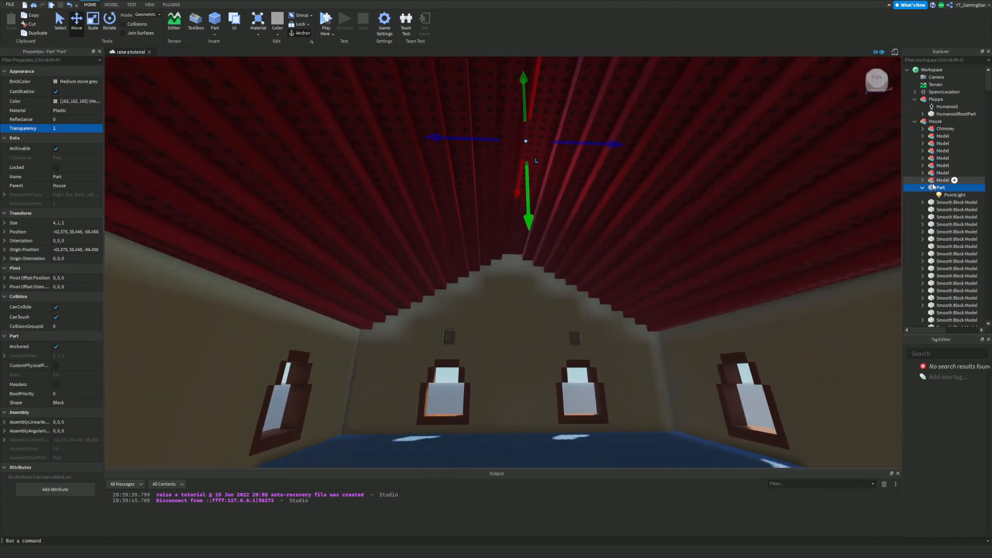
pyautogui.click(940, 195)
pyautogui.moveTo(612, 207); pyautogui.dragTo(610, 207, button='right')
pyautogui.scroll(-2, 144, 186)
pyautogui.scroll(2, 211, 126)
pyautogui.moveTo(82, 110); pyautogui.dragTo(101, 111)
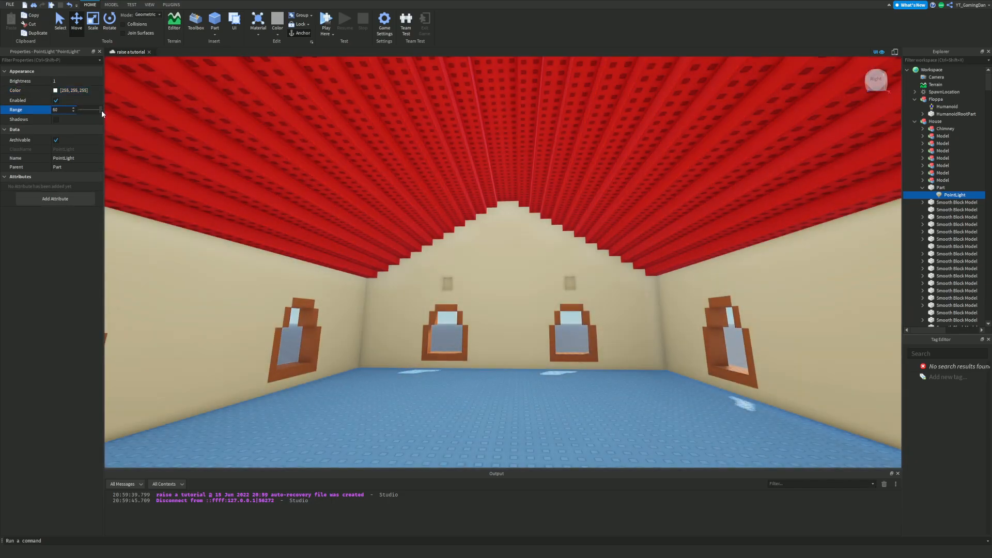
# - Move the Floppa model inside the house, to an origin of about -44.1, 5.8, -84.4
pyautogui.moveTo(327, 189); pyautogui.dragTo(330, 194, button='right')
pyautogui.press('s')
pyautogui.click(563, 314)
pyautogui.moveTo(566, 313); pyautogui.dragTo(566, 315, button='right')
pyautogui.press('s')
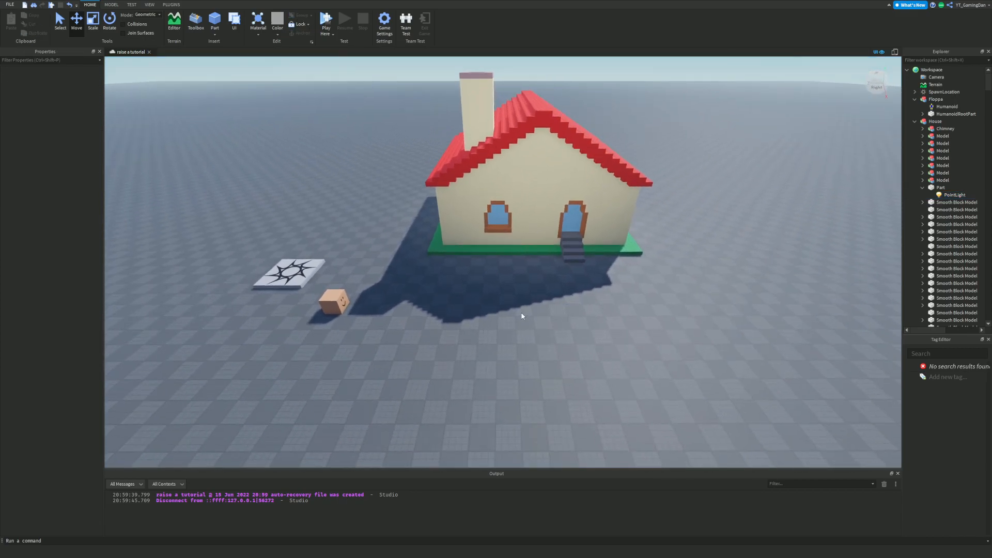
pyautogui.click(333, 307)
pyautogui.press('f')
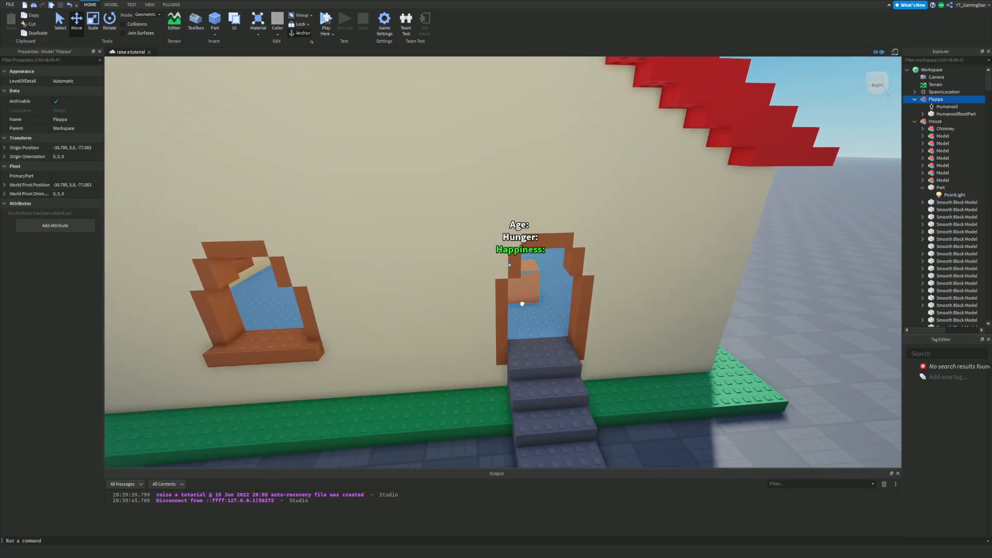
pyautogui.press('w')
pyautogui.moveTo(522, 304); pyautogui.dragTo(524, 302)
pyautogui.moveTo(525, 302); pyautogui.dragTo(580, 209, button='right')
pyautogui.press('s')
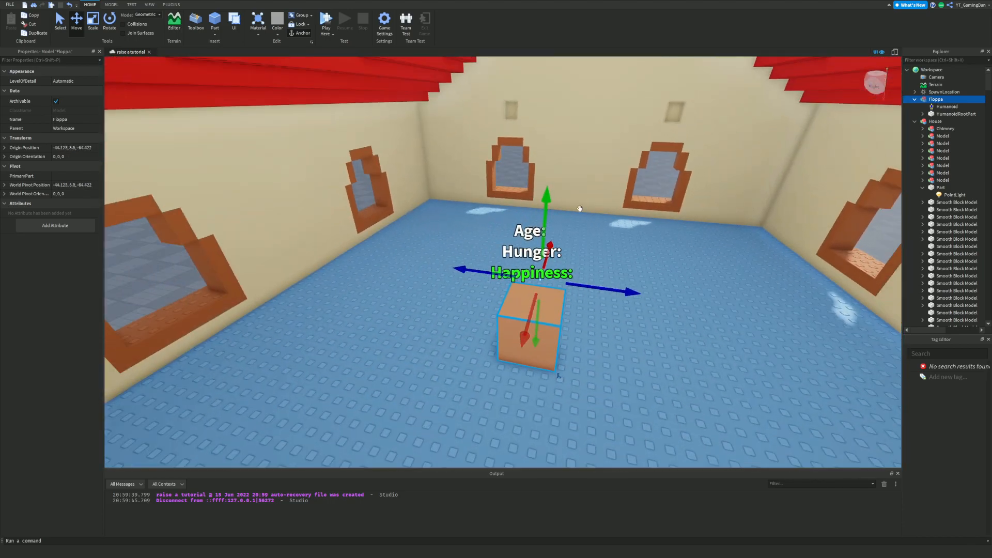
# - Collapse the House model's contents and look over the house from inside and outside
pyautogui.click(914, 123)
pyautogui.moveTo(614, 127); pyautogui.dragTo(621, 131, button='right')
pyautogui.press('s')
pyautogui.press('w')
pyautogui.press('s')
pyautogui.press('w')
pyautogui.press('w')
pyautogui.press('s')
pyautogui.press('s')
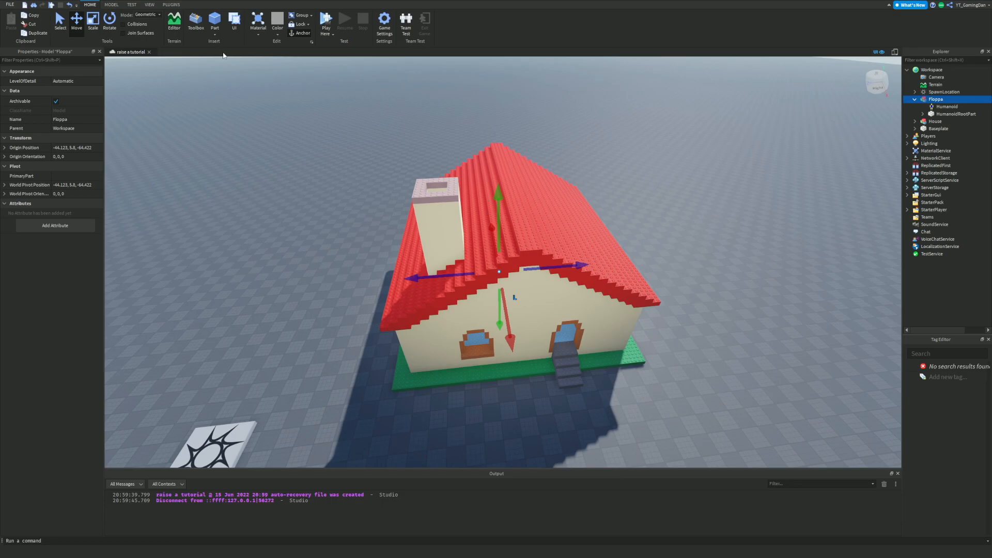
# - Search the Toolbox models for "food bowl" and insert the raise a floppa Food Bowl, dismissing the script notice
pyautogui.click(197, 23)
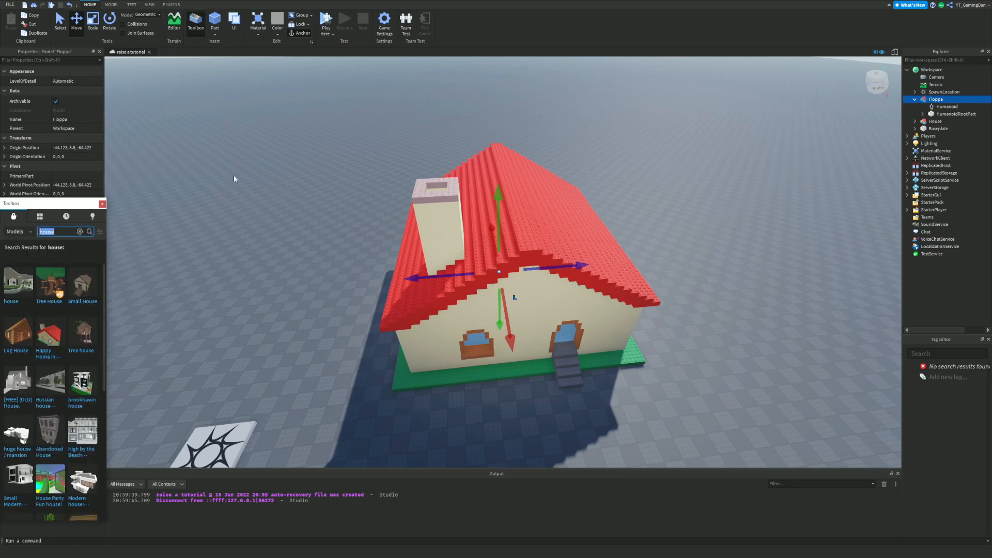
pyautogui.write('h')
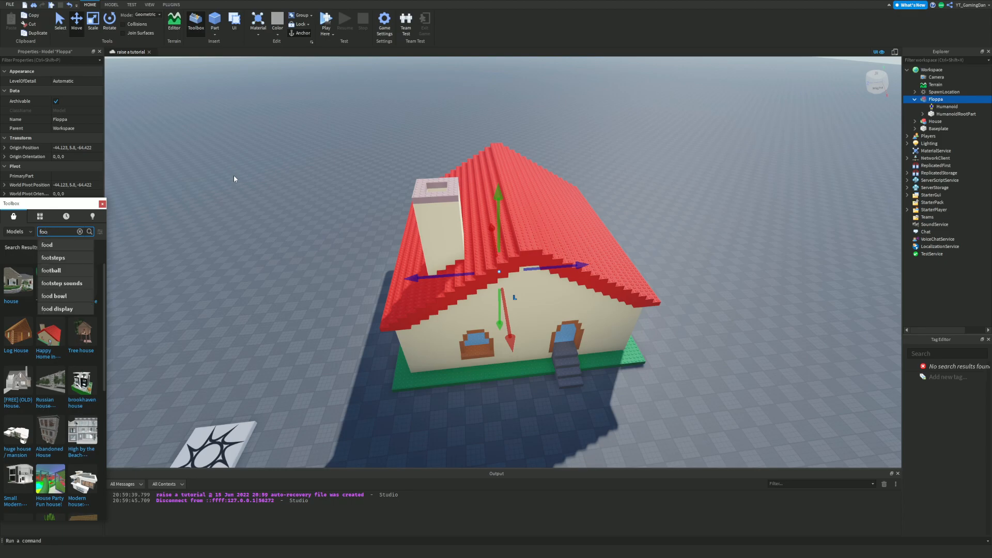
pyautogui.write('wl')
pyautogui.press('Return')
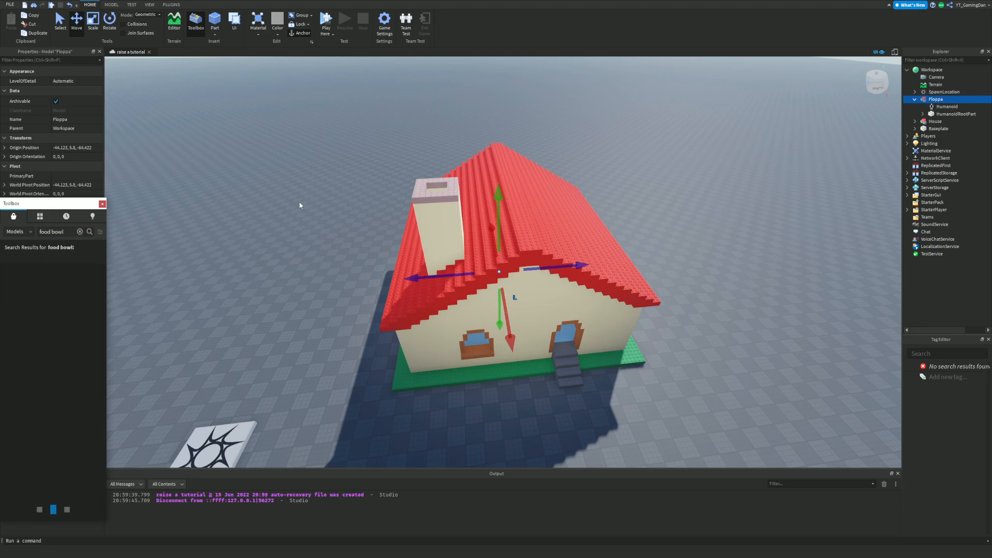
pyautogui.scroll(6, 446, 345)
pyautogui.scroll(6, 362, 346)
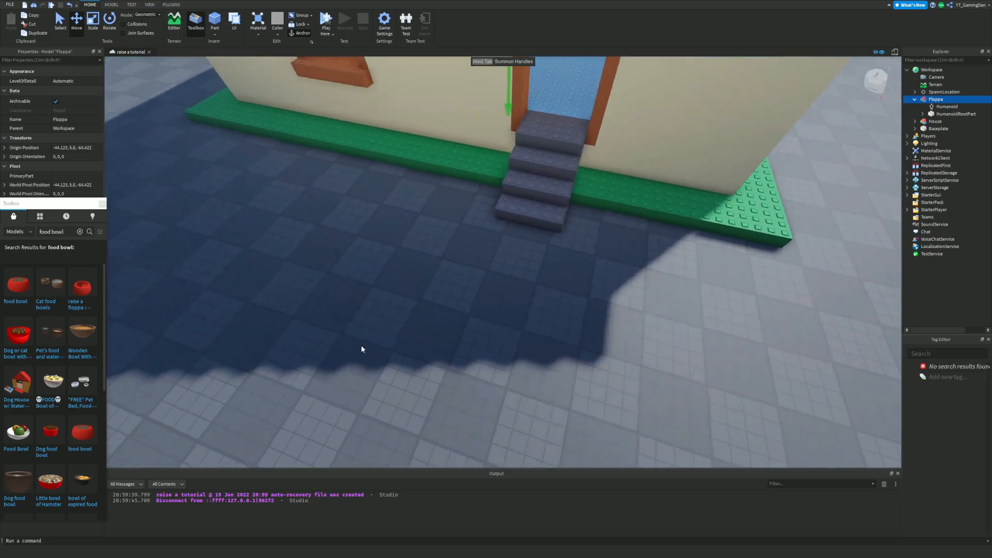
pyautogui.scroll(-10, 63, 388)
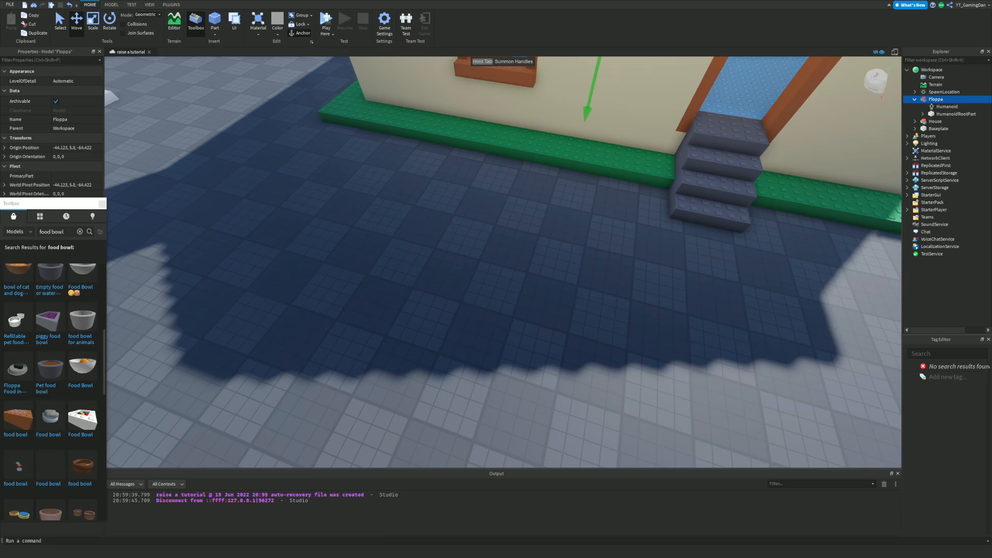
pyautogui.scroll(5, 52, 351)
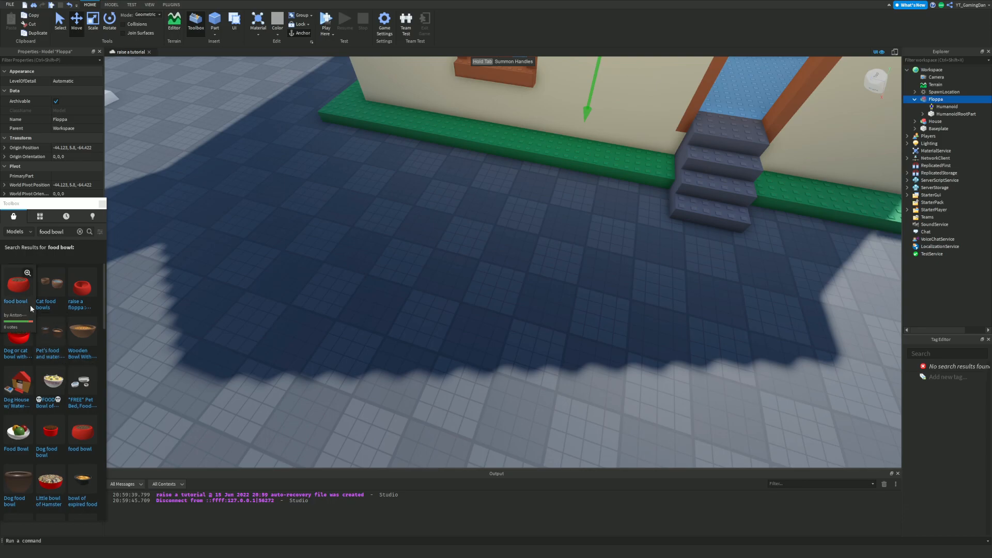
pyautogui.click(83, 303)
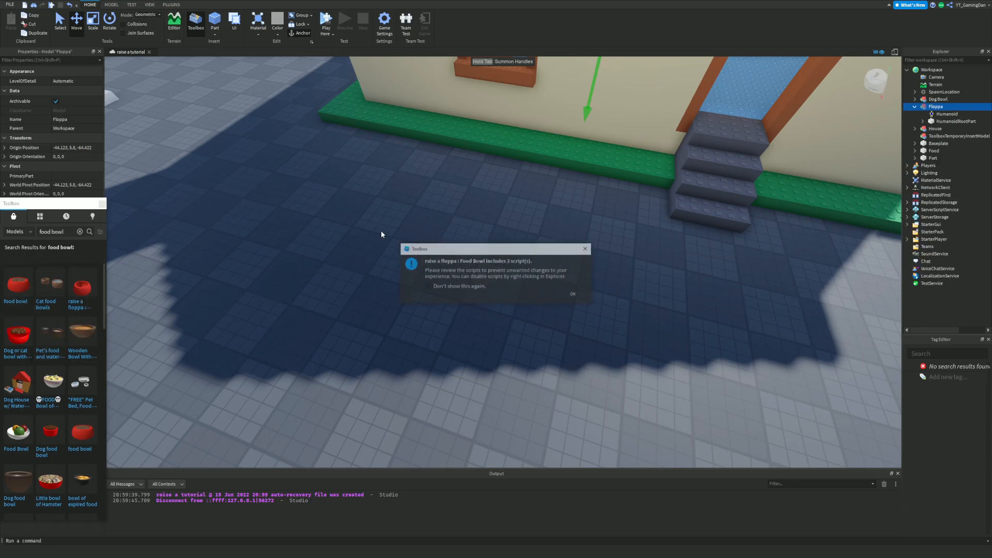
pyautogui.click(568, 287)
# - Examine the inserted bowl's pieces: the Food part, the extra Part and the contents of the Dog Bowl model
pyautogui.moveTo(673, 213); pyautogui.dragTo(672, 214, button='right')
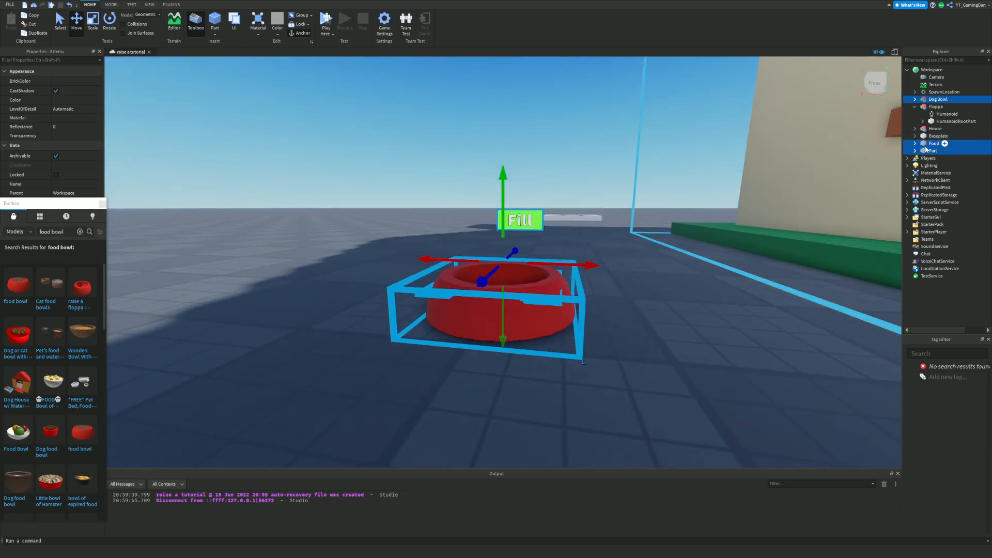
pyautogui.click(923, 143)
pyautogui.click(925, 150)
pyautogui.click(924, 143)
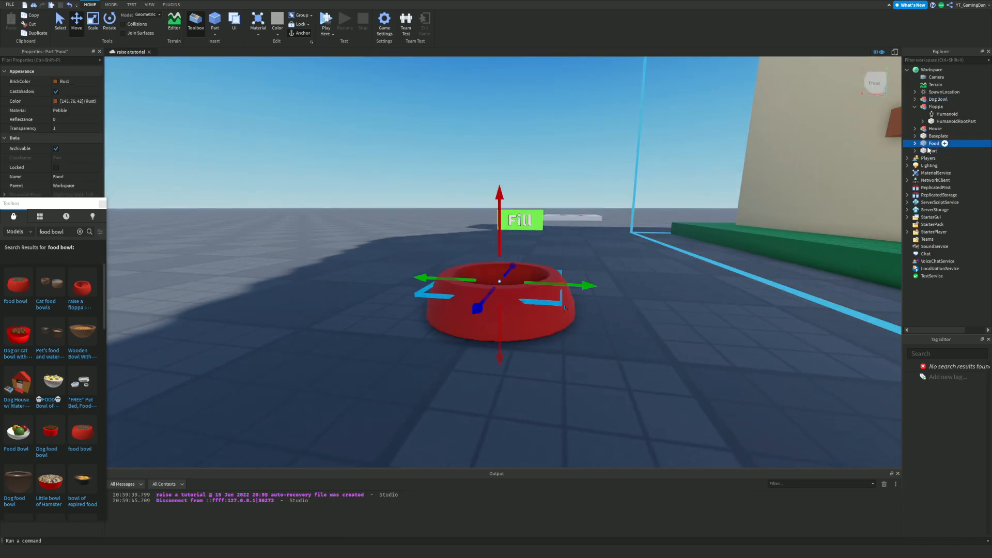
pyautogui.click(915, 143)
pyautogui.click(927, 99)
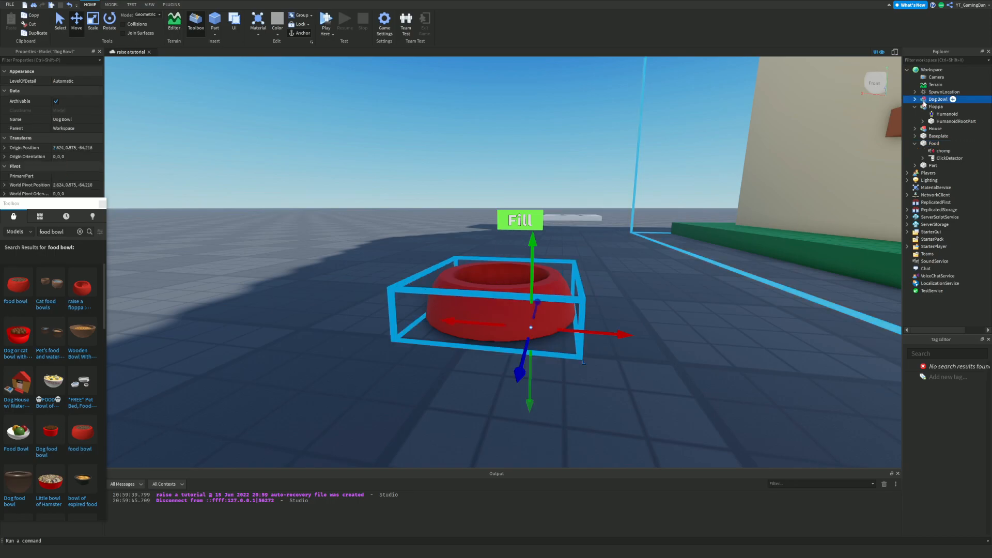
pyautogui.click(914, 99)
pyautogui.click(934, 107)
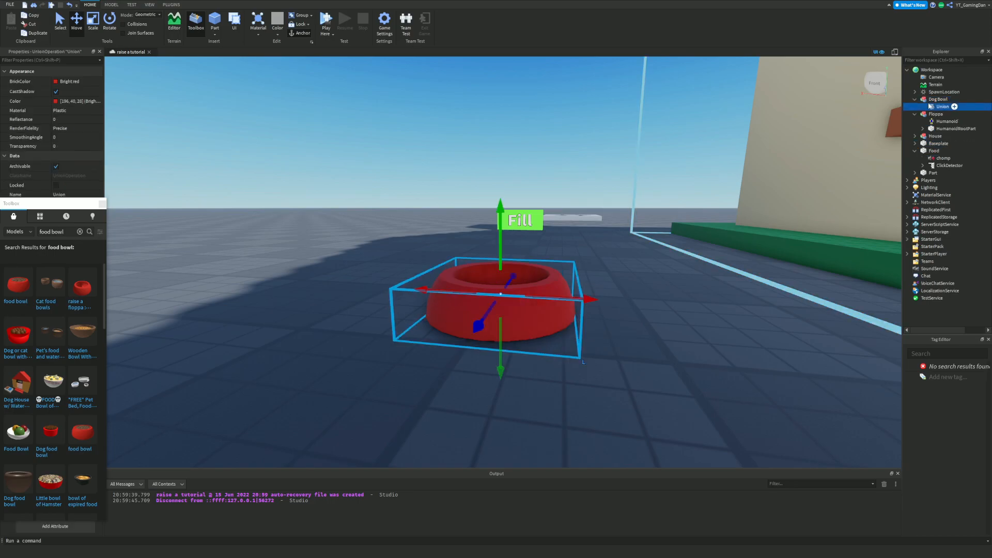
# - Delete the Food part and the extra Part that came with the food bowl
pyautogui.click(932, 151)
pyautogui.press('Delete')
pyautogui.click(931, 151)
pyautogui.press('Delete')
# - Move the Union out of the Dog Bowl model into Workspace and delete the empty Dog Bowl model
pyautogui.click(937, 99)
pyautogui.click(940, 107)
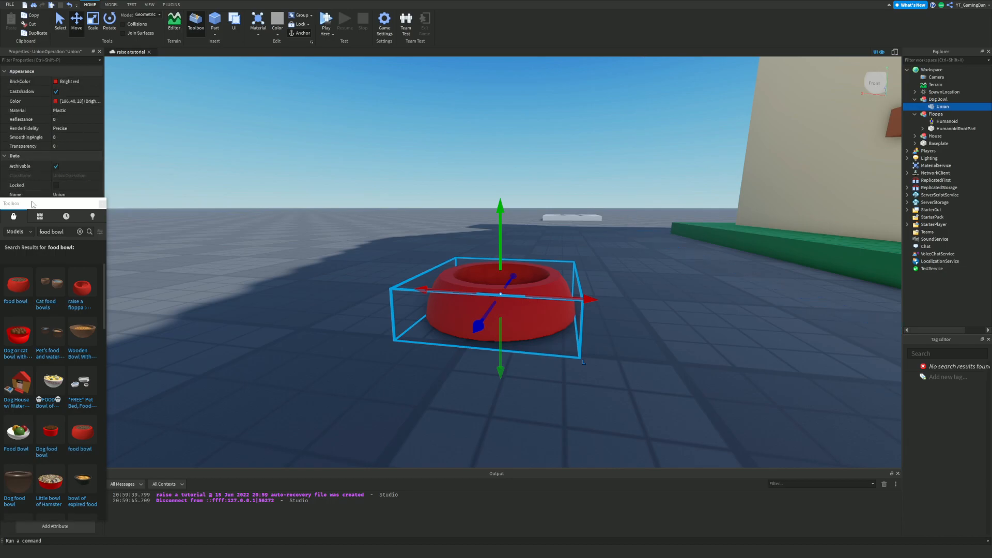
pyautogui.moveTo(941, 107); pyautogui.dragTo(932, 69)
pyautogui.click(937, 99)
pyautogui.press('Delete')
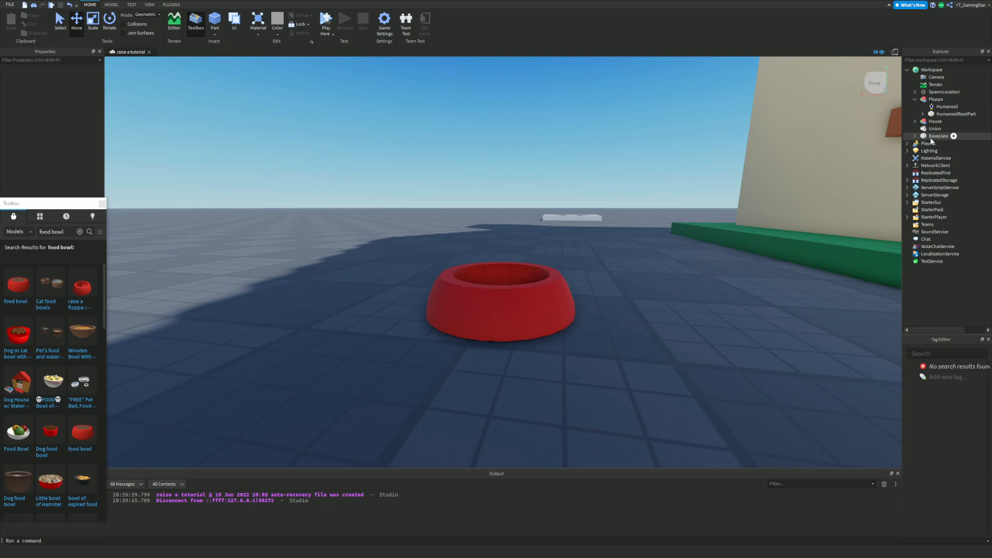
# - Dock the Toolbox beneath the enlarged Properties list and rename the bowl's Union as foodBowl
pyautogui.click(935, 129)
pyautogui.moveTo(90, 214); pyautogui.dragTo(98, 271)
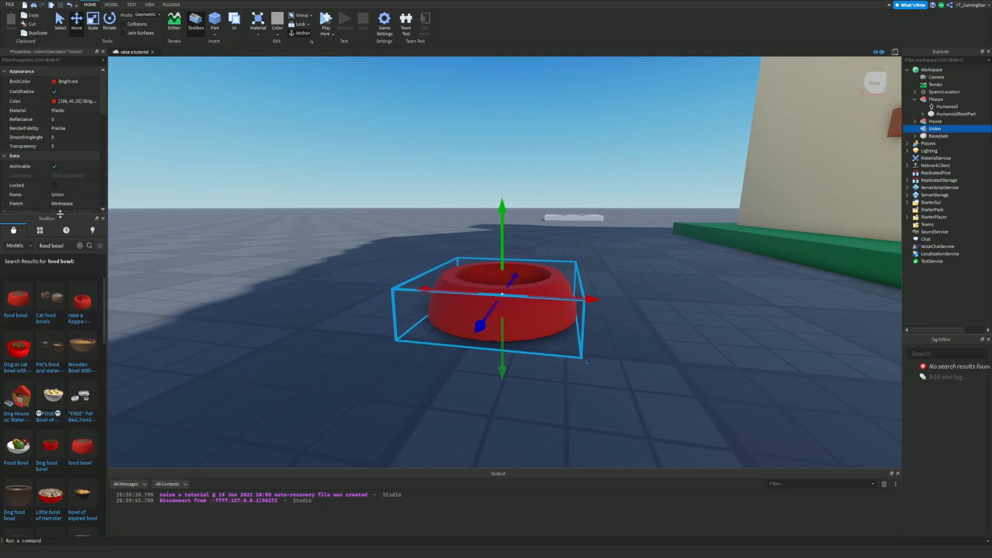
pyautogui.moveTo(60, 214); pyautogui.dragTo(61, 244)
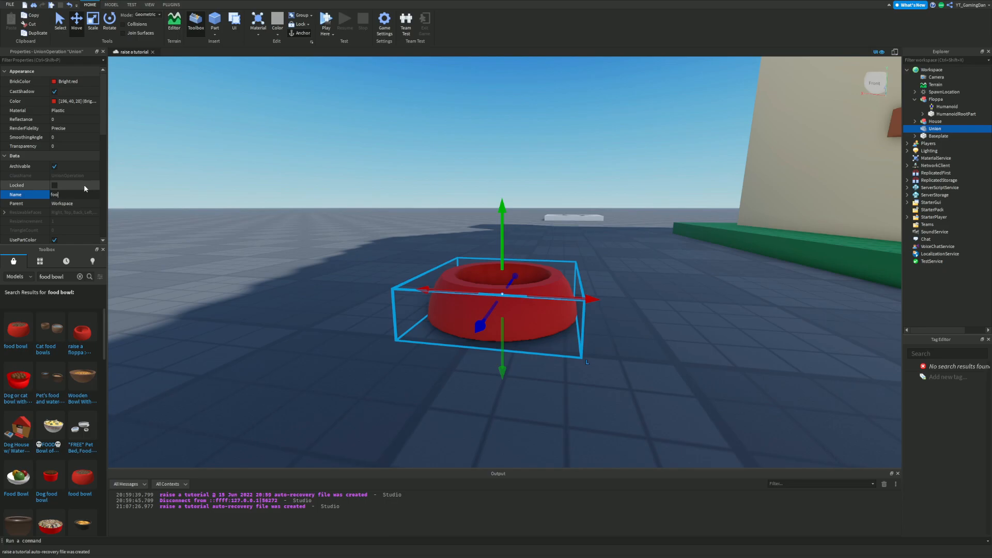
pyautogui.write('foodBowl')
pyautogui.press('Return')
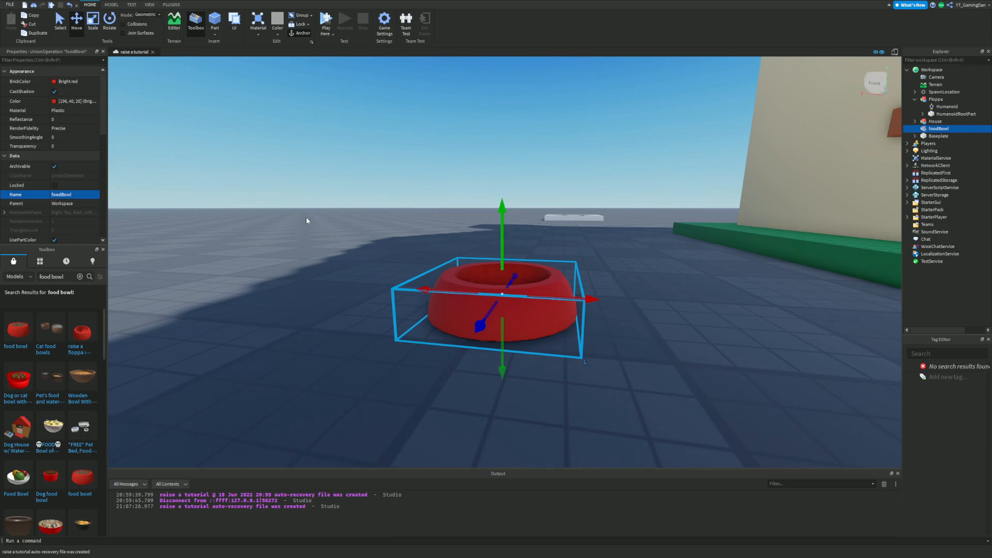
# - Search the Toolbox models for "litter box" and insert the red Litter Box from raise a floppa beside the food bowl
pyautogui.click(301, 229)
pyautogui.moveTo(300, 229); pyautogui.dragTo(301, 229, button='right')
pyautogui.press('s')
pyautogui.press('s')
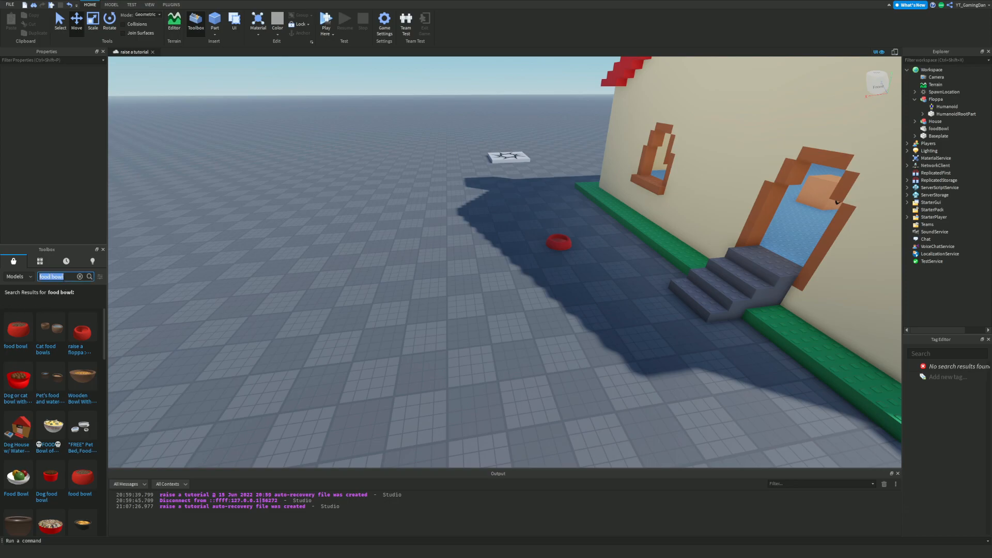
pyautogui.write('litter')
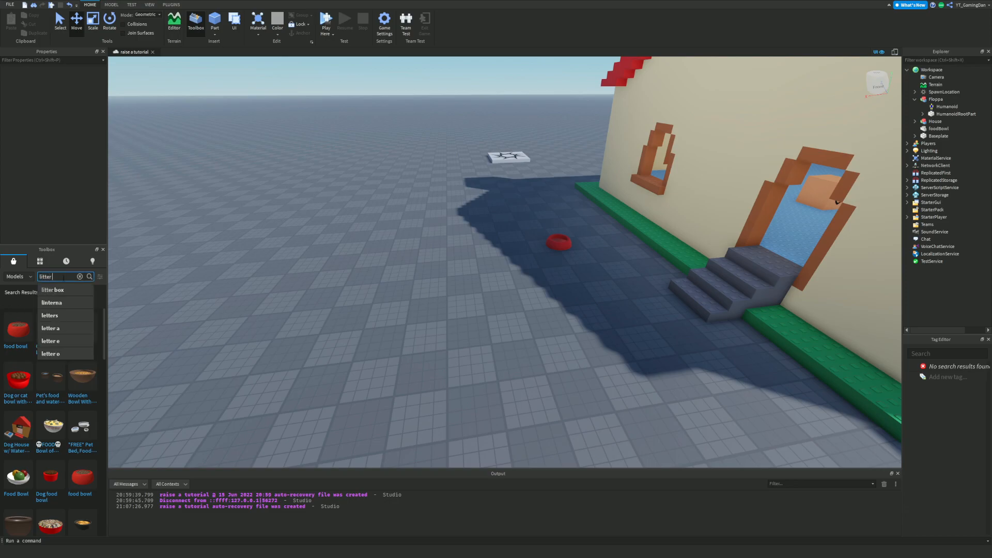
pyautogui.click(71, 291)
pyautogui.moveTo(342, 280); pyautogui.dragTo(342, 280, button='right')
pyautogui.press('w')
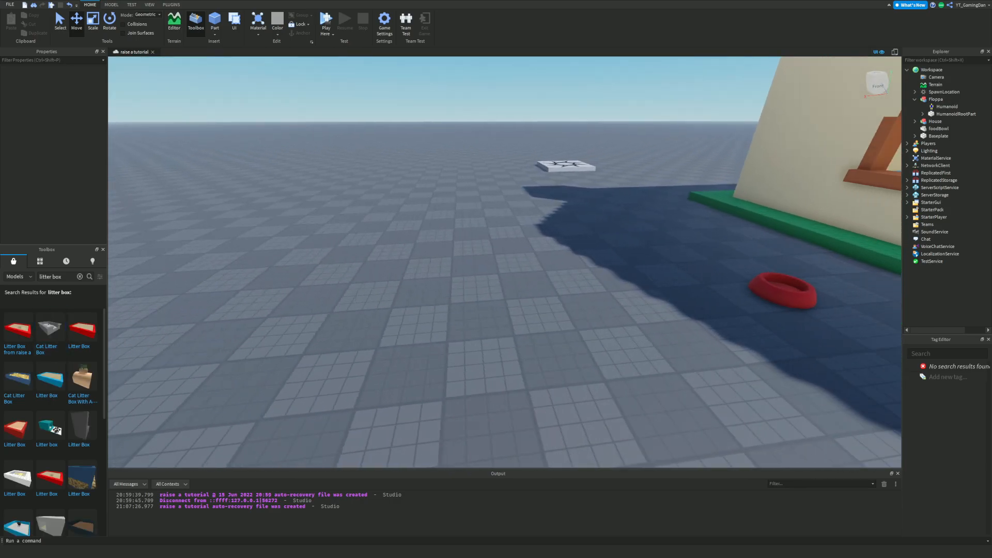
pyautogui.click(28, 332)
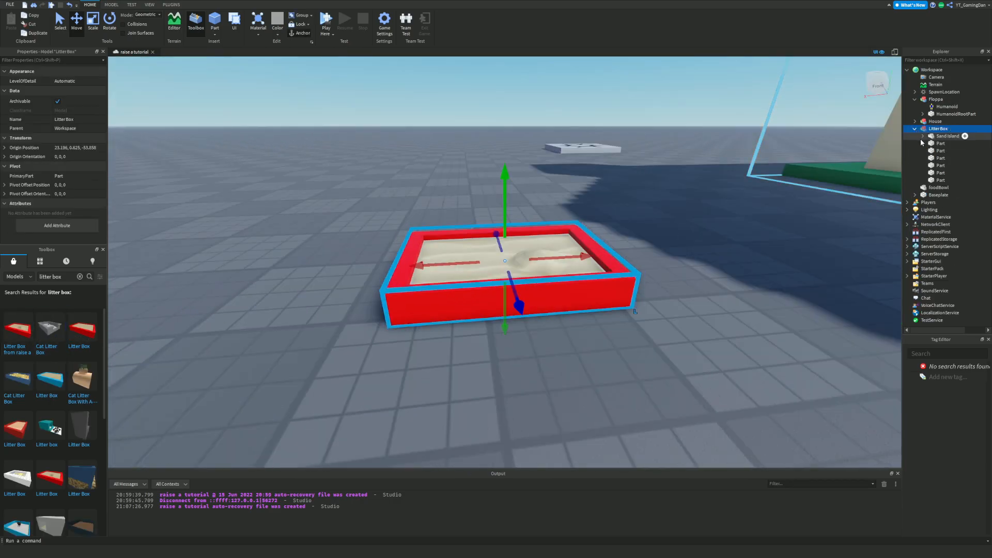
# - Delete the Sand Island from the Litter Box model and select its sand-filled Part
pyautogui.click(945, 136)
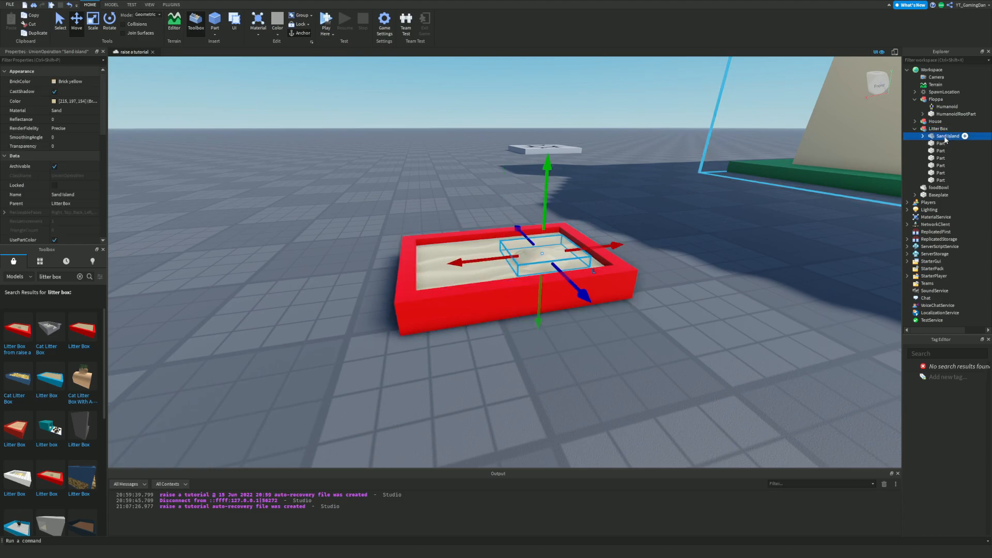
pyautogui.press('Delete')
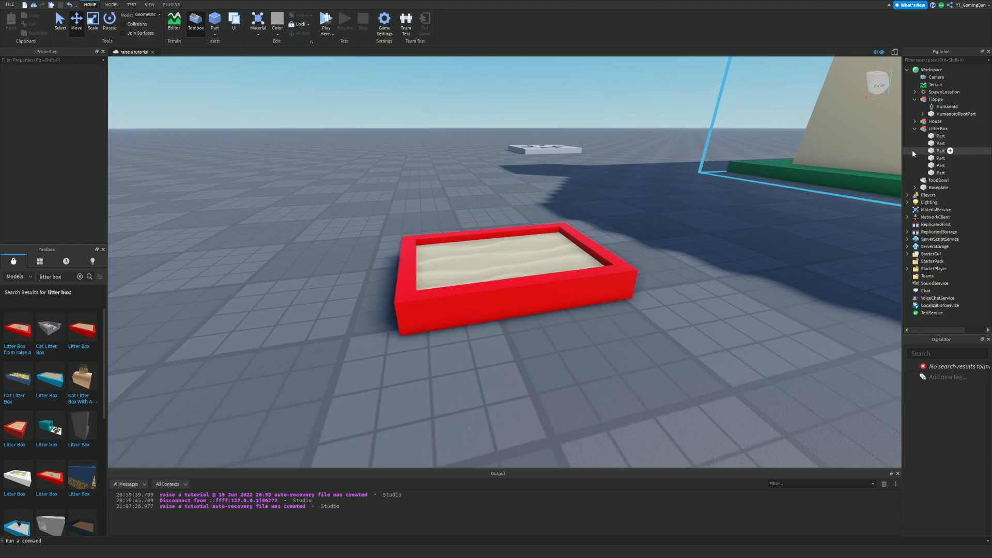
pyautogui.click(934, 137)
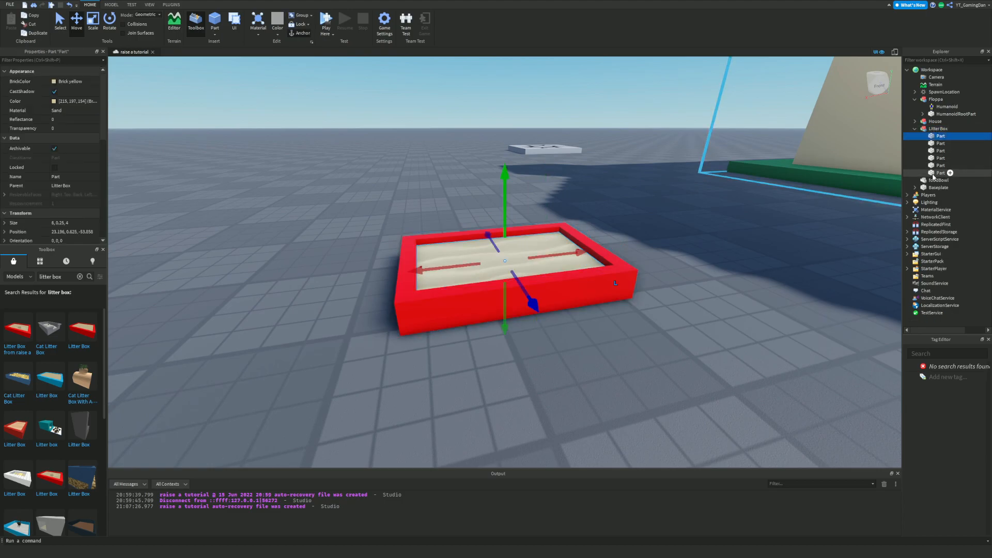
pyautogui.press('f')
pyautogui.scroll(-10, 666, 205)
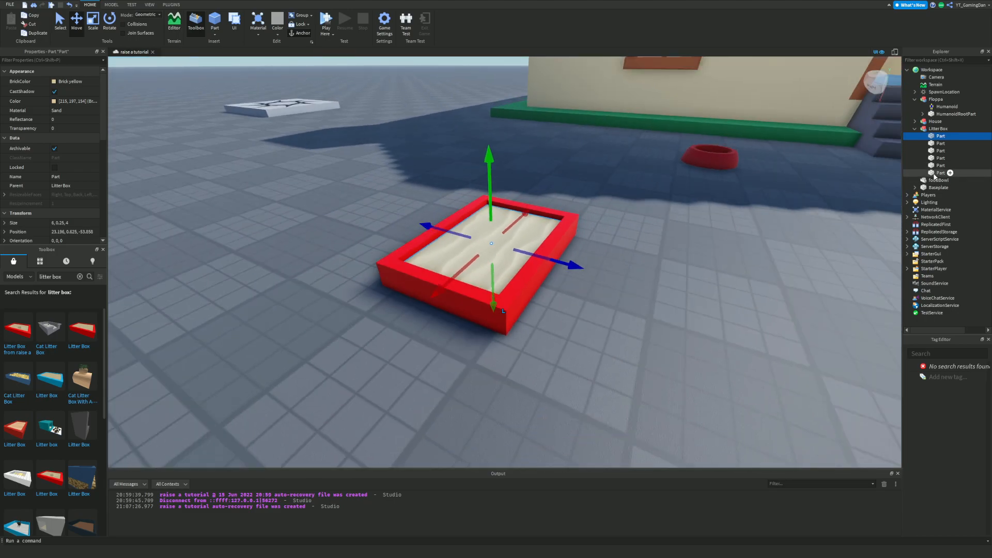
# - Union all six parts of the Litter Box model and rename the result as litterTray
pyautogui.keyDown('shift'); pyautogui.click(942, 173); pyautogui.keyUp('shift')
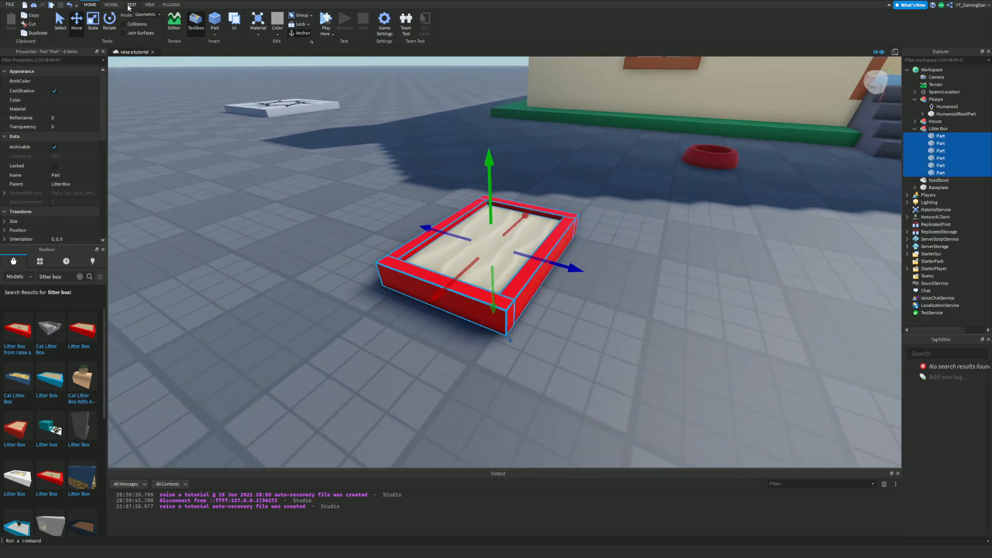
pyautogui.click(111, 5)
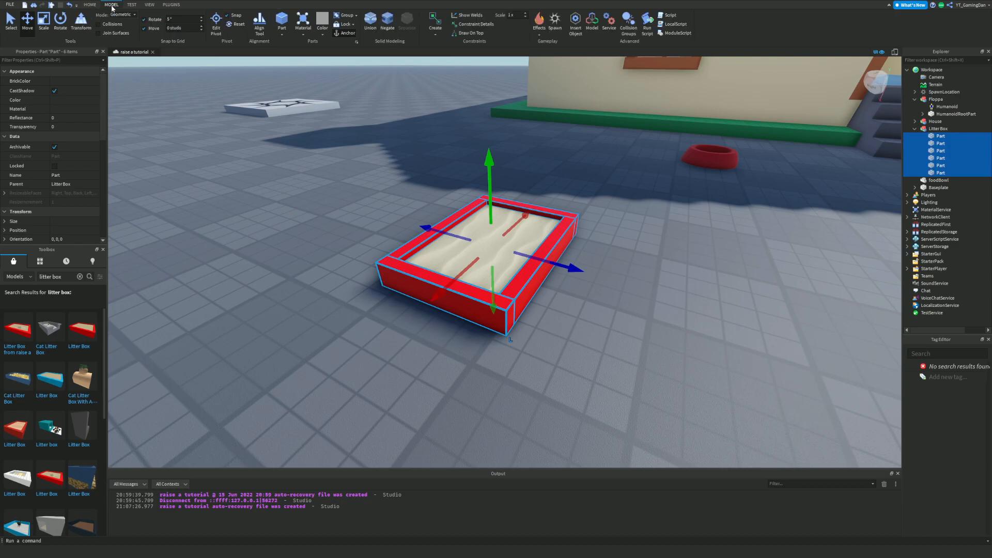
pyautogui.click(371, 22)
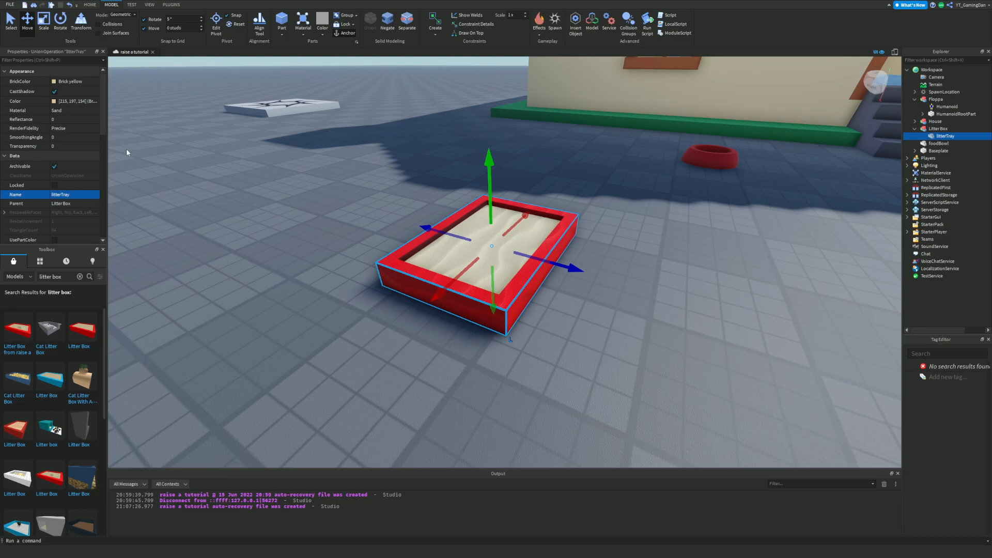
# - Move litterTray out of the Litter Box model into Workspace and delete the empty Litter Box model
pyautogui.moveTo(939, 137); pyautogui.dragTo(933, 70)
pyautogui.click(937, 129)
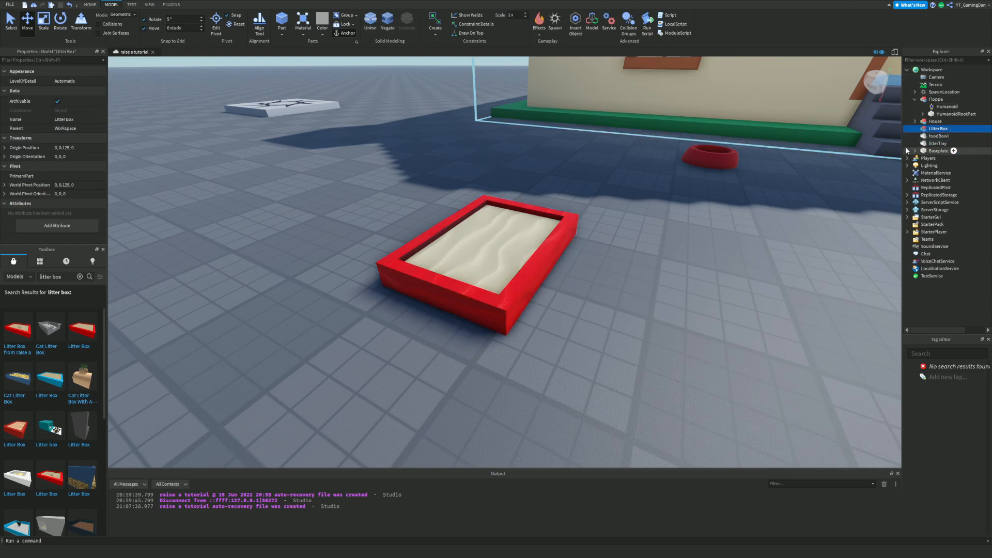
pyautogui.press('Delete')
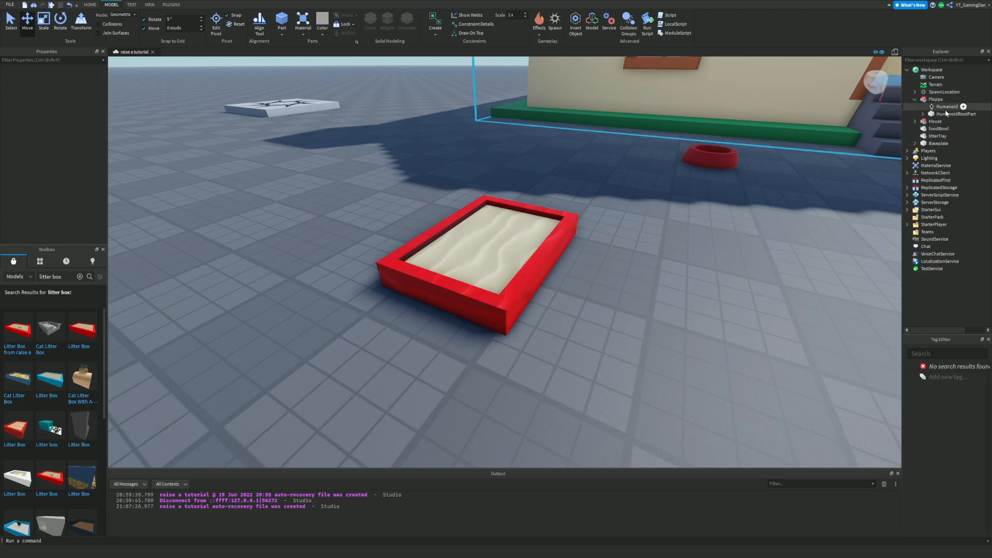
pyautogui.click(915, 99)
pyautogui.click(950, 114)
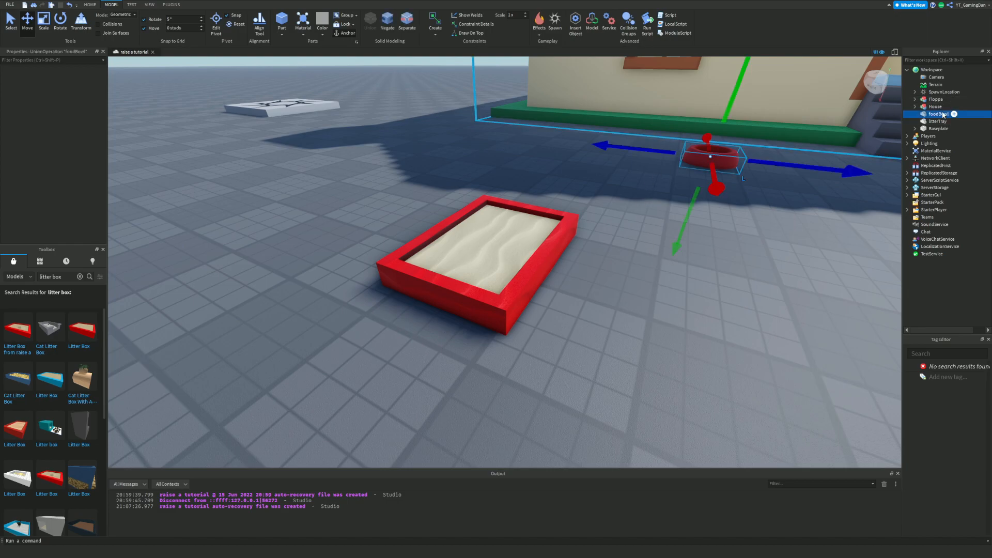
pyautogui.click(951, 121)
pyautogui.click(697, 219)
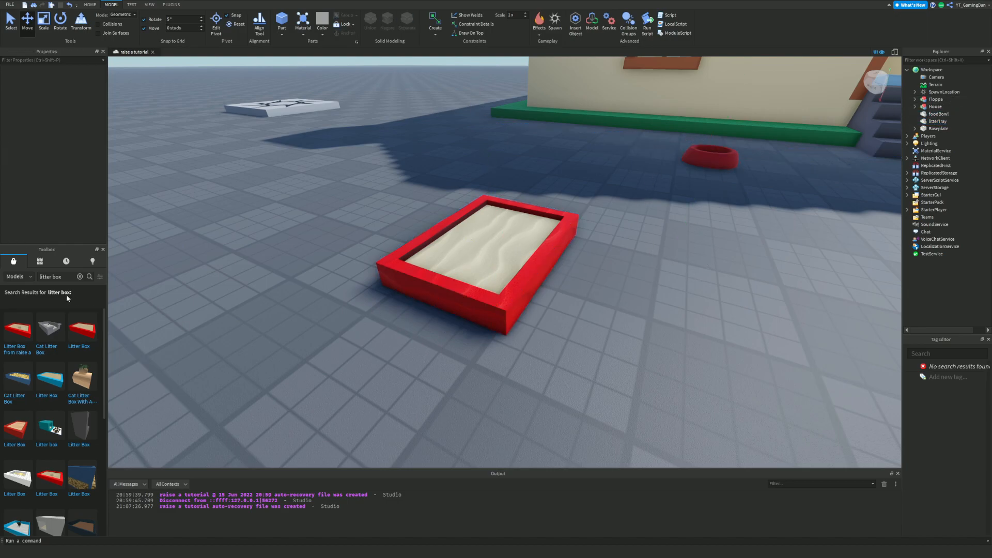
# - Search the Toolbox models for "pet bed" and insert the blue knitted Pet Bed near the food bowl and litter tray
pyautogui.write('l')
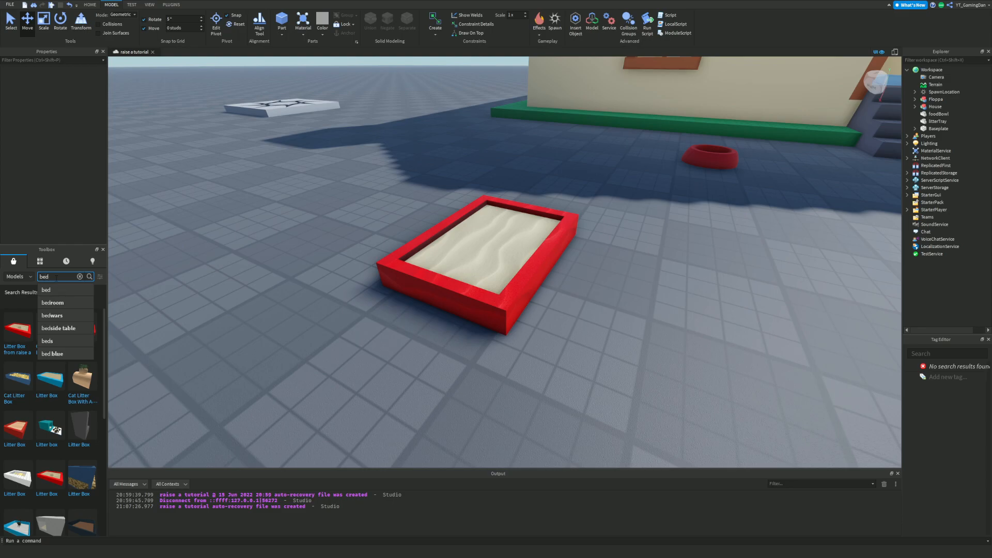
pyautogui.press('BackSpace')
pyautogui.press('BackSpace')
pyautogui.write('pet')
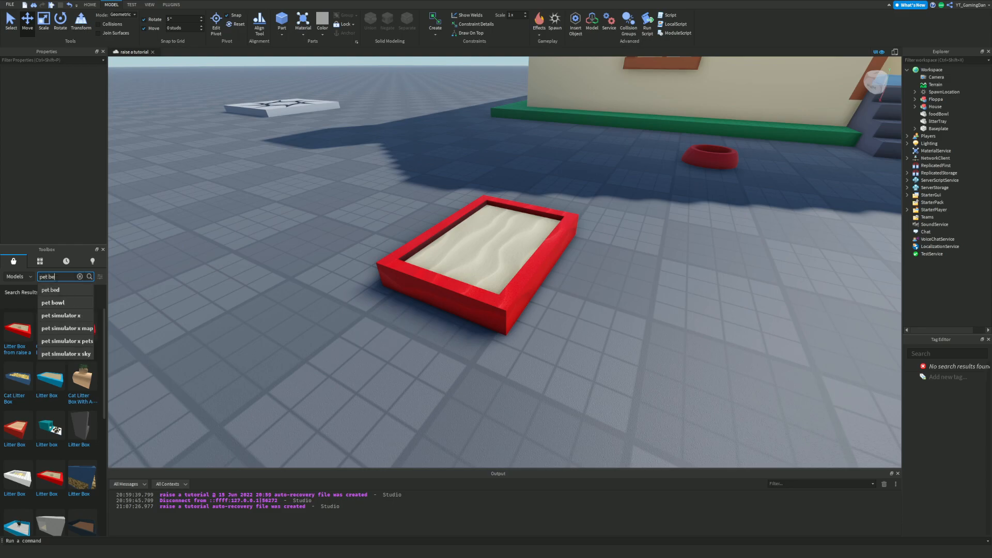
pyautogui.write(' bed')
pyautogui.press('Return')
pyautogui.scroll(-5, 303, 347)
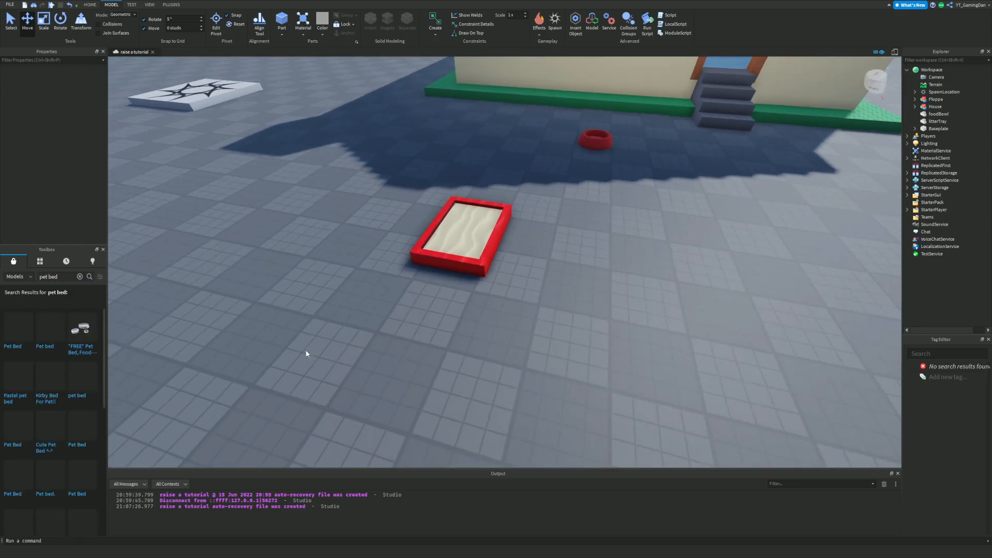
pyautogui.press('w')
pyautogui.click(14, 345)
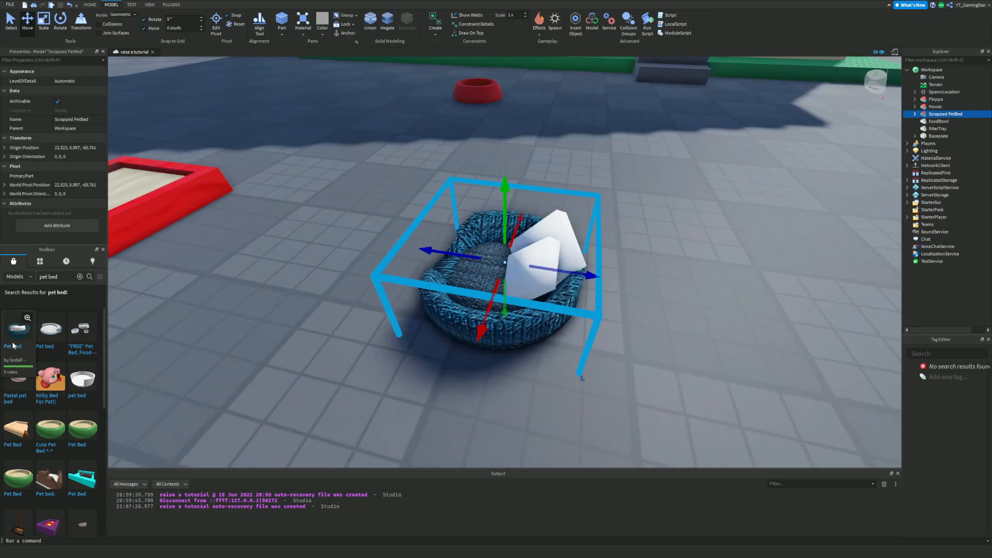
# - Delete the three Meshes/Pillow parts from the Scrapped PetBed model
pyautogui.click(915, 114)
pyautogui.click(938, 129)
pyautogui.click(936, 136)
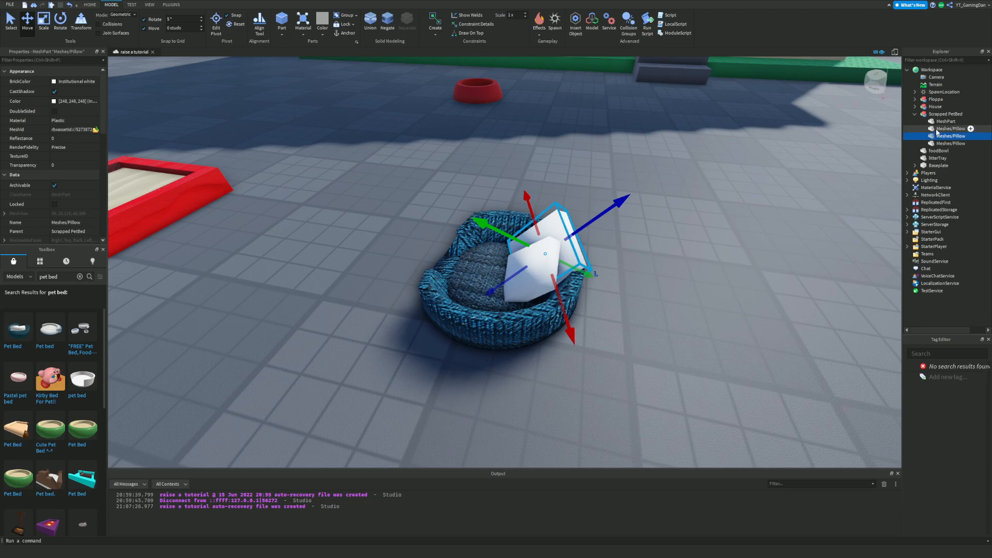
pyautogui.click(937, 130)
pyautogui.press('Delete')
pyautogui.click(937, 130)
pyautogui.press('Delete')
pyautogui.click(938, 130)
pyautogui.press('Delete')
# - Rename the pet bed's MeshPart as bed and move it out of the Scrapped PetBed model into Workspace
pyautogui.click(949, 122)
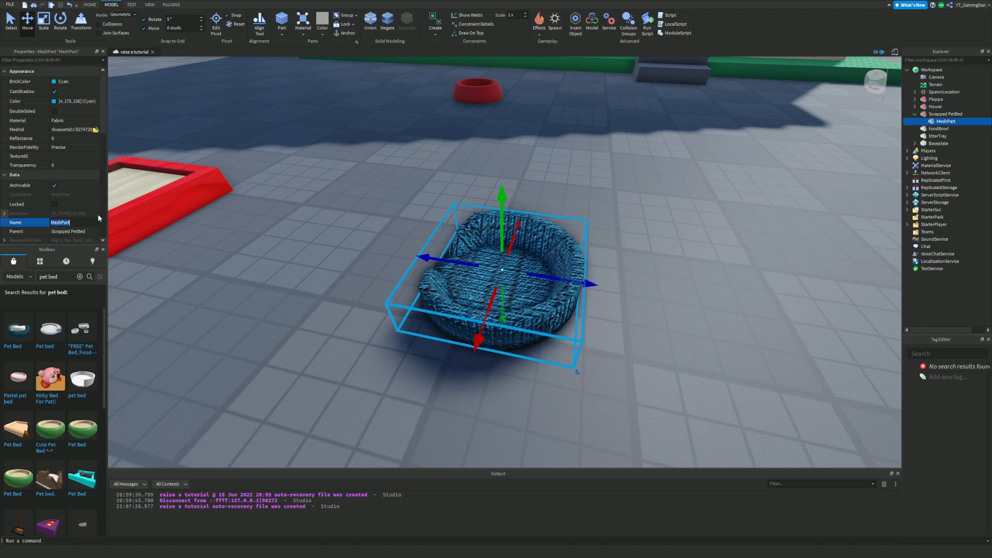
pyautogui.moveTo(947, 100); pyautogui.dragTo(933, 70)
# - Delete the empty Scrapped PetBed model and close the Toolbox
pyautogui.click(940, 115)
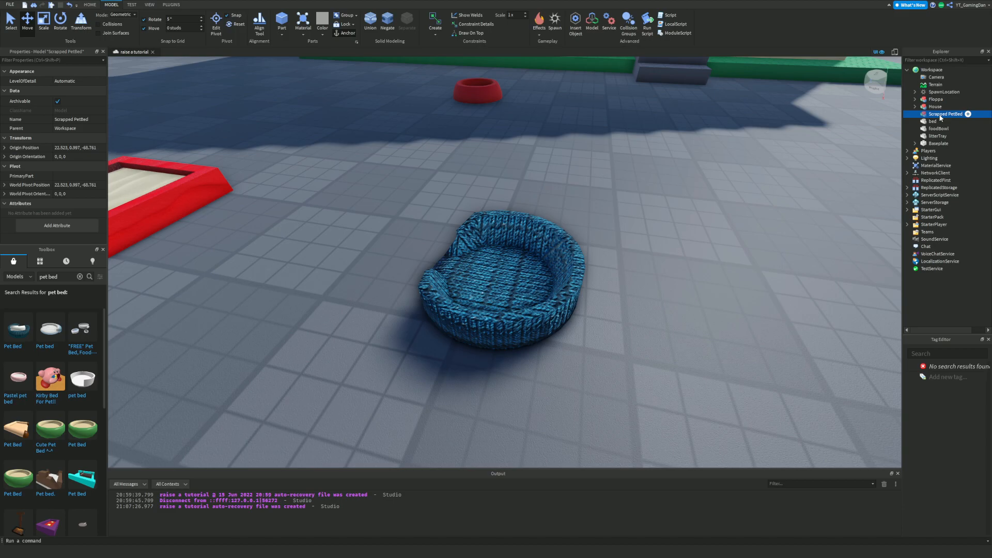
pyautogui.press('Delete')
pyautogui.click(103, 249)
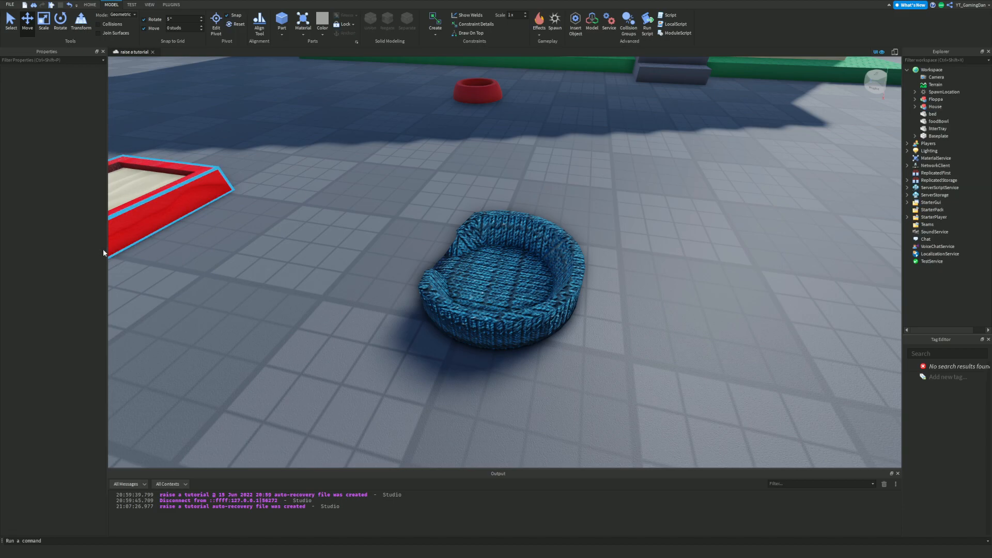
# - Move the food bowl between the litter tray and the pet bed, and check the three items side by side
pyautogui.moveTo(467, 98); pyautogui.dragTo(305, 271)
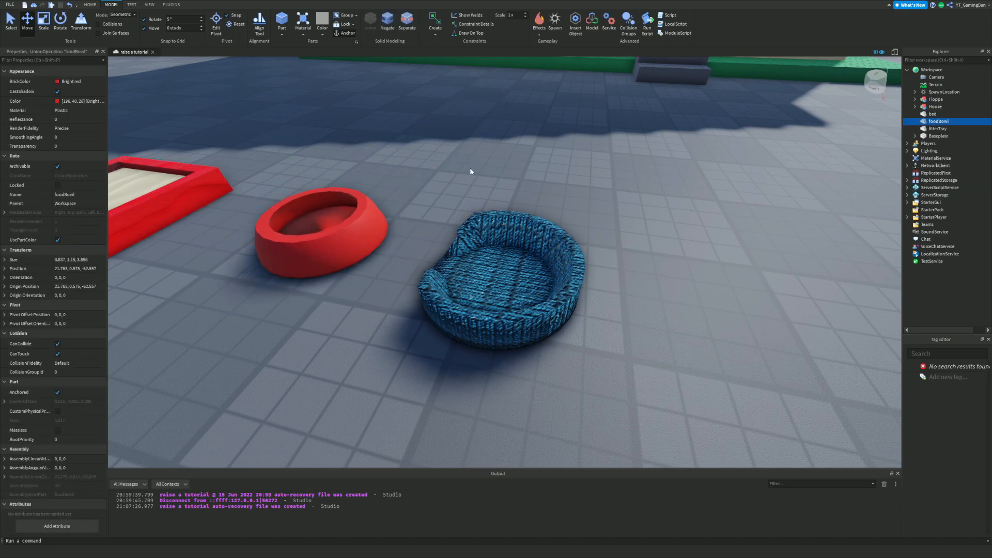
pyautogui.click(469, 168)
pyautogui.scroll(-5, 469, 169)
pyautogui.moveTo(470, 168); pyautogui.dragTo(471, 169, button='right')
pyautogui.scroll(5, 540, 203)
pyautogui.scroll(5, 541, 205)
pyautogui.scroll(-10, 540, 205)
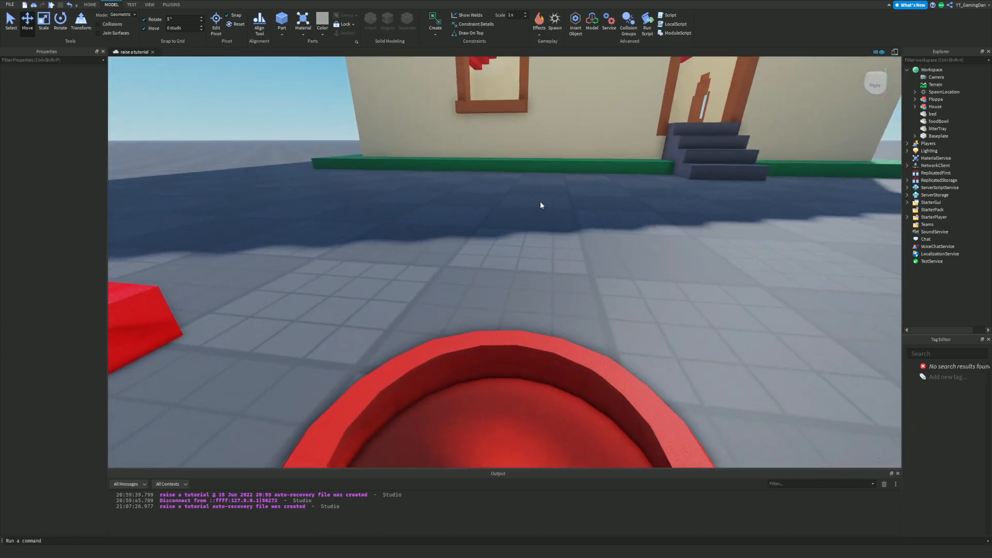
pyautogui.scroll(-3, 541, 205)
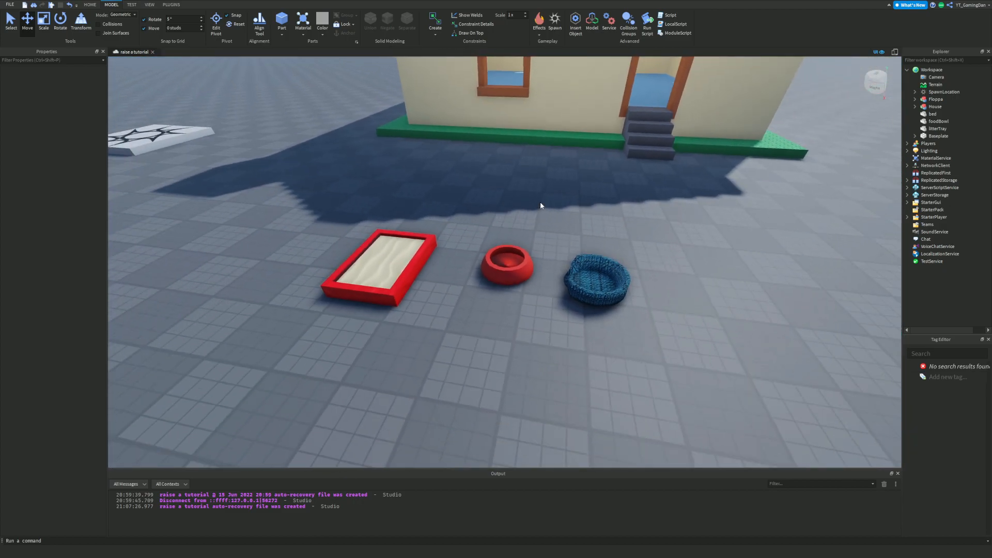
pyautogui.scroll(3, 540, 203)
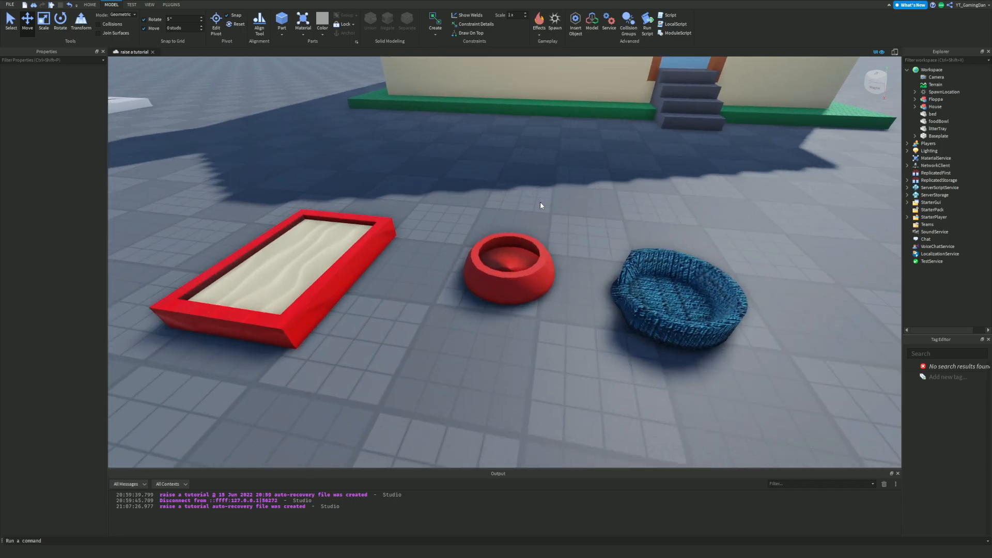
pyautogui.scroll(-3, 540, 205)
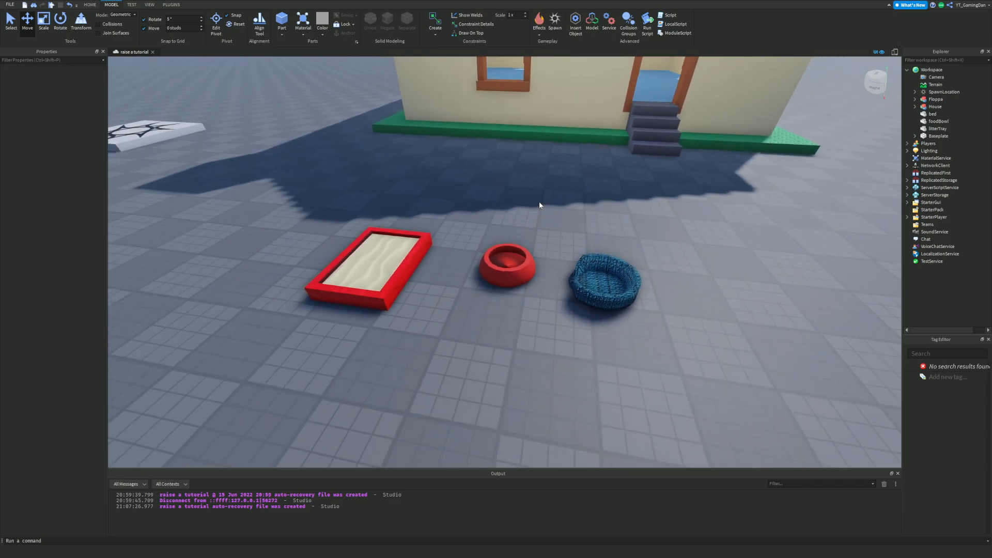
# - Add a Folder to Workspace and name it locations
pyautogui.click(947, 70)
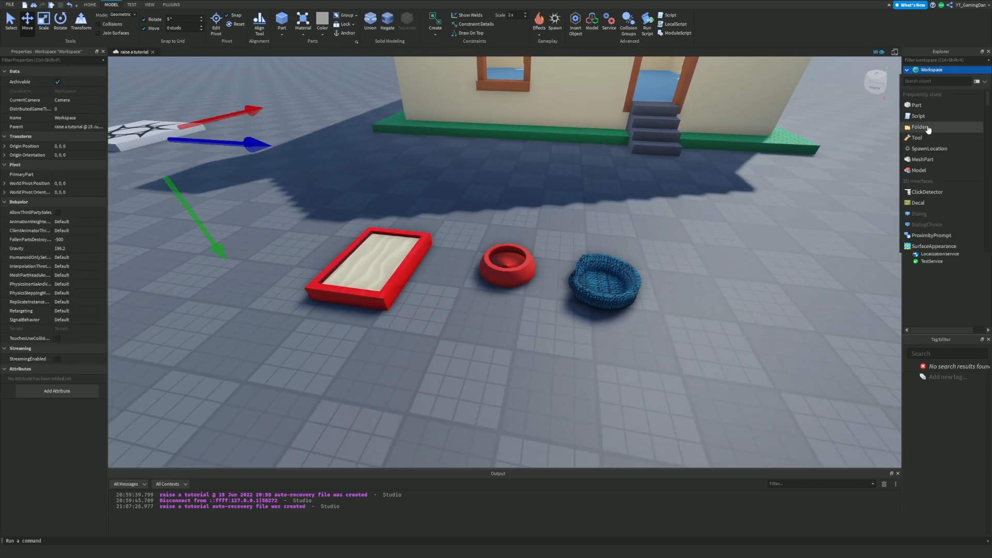
pyautogui.click(928, 128)
pyautogui.click(931, 93)
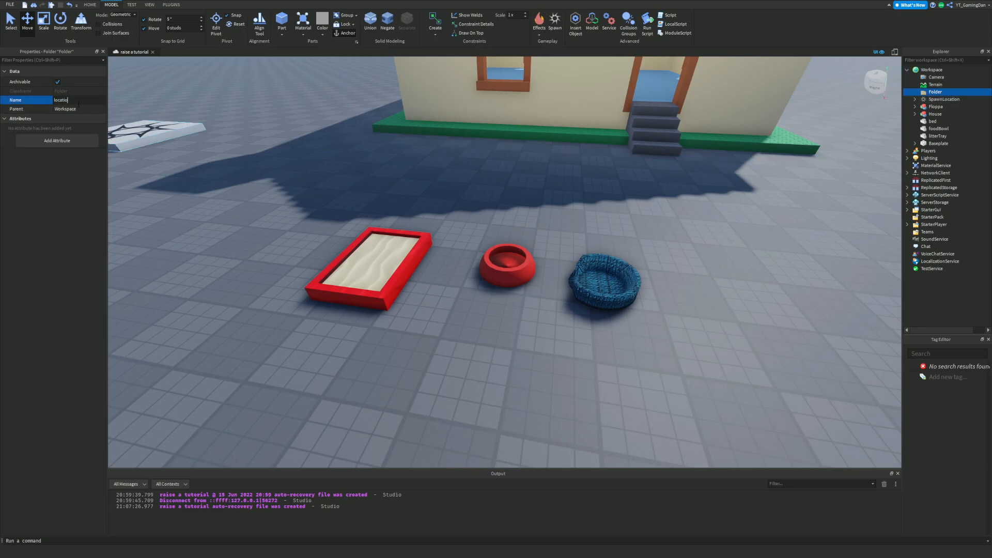
# - Move bed, foodBowl and litterTray together into the locations folder
pyautogui.click(933, 121)
pyautogui.click(936, 136)
pyautogui.click(932, 121)
pyautogui.keyDown('shift'); pyautogui.click(935, 135); pyautogui.keyUp('shift')
pyautogui.moveTo(935, 136); pyautogui.dragTo(949, 94)
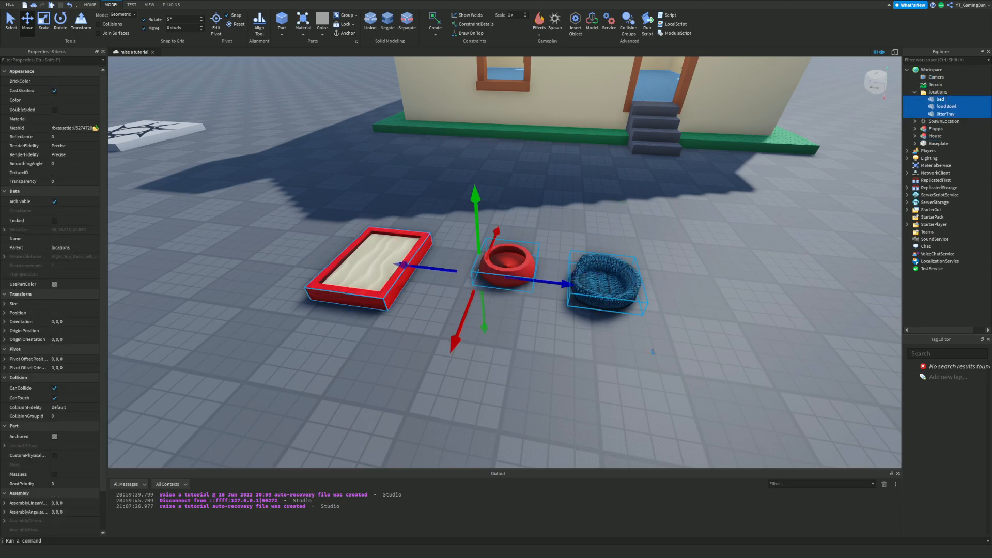
pyautogui.click(672, 273)
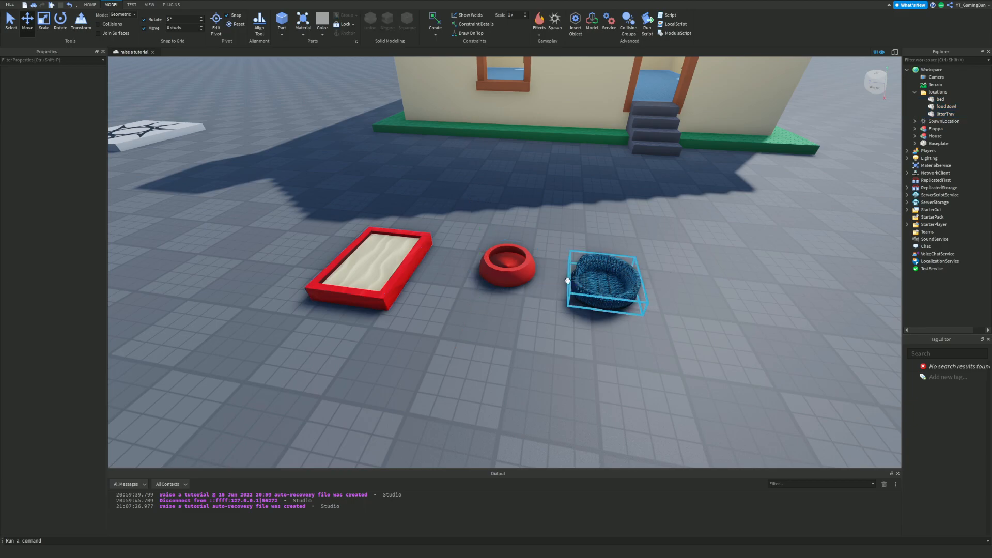
# - Move the pet bed from the baseplate into the house and place it in a corner of the blue floor
pyautogui.click(601, 282)
pyautogui.moveTo(602, 284); pyautogui.dragTo(622, 248)
pyautogui.moveTo(604, 275); pyautogui.dragTo(622, 247, button='right')
pyautogui.moveTo(621, 247); pyautogui.dragTo(621, 248)
pyautogui.moveTo(622, 247); pyautogui.dragTo(622, 248, button='right')
pyautogui.press('w')
pyautogui.moveTo(622, 248); pyautogui.dragTo(621, 248)
pyautogui.moveTo(621, 248); pyautogui.dragTo(622, 248, button='right')
pyautogui.moveTo(621, 248); pyautogui.dragTo(621, 248)
pyautogui.moveTo(621, 248); pyautogui.dragTo(621, 248, button='right')
pyautogui.moveTo(621, 249); pyautogui.dragTo(644, 223)
pyautogui.moveTo(621, 249); pyautogui.dragTo(621, 248, button='right')
pyautogui.moveTo(644, 223); pyautogui.dragTo(660, 228)
pyautogui.press('w')
pyautogui.moveTo(671, 234); pyautogui.dragTo(674, 237, button='right')
pyautogui.press('w')
# - Move the litter tray into the house and place it in another corner of the blue floor
pyautogui.moveTo(632, 305); pyautogui.dragTo(633, 288)
pyautogui.moveTo(633, 288); pyautogui.dragTo(634, 287, button='right')
pyautogui.moveTo(634, 288); pyautogui.dragTo(613, 274)
pyautogui.press('w')
pyautogui.moveTo(614, 274); pyautogui.dragTo(614, 275, button='right')
pyautogui.moveTo(613, 274); pyautogui.dragTo(594, 270)
pyautogui.moveTo(595, 270); pyautogui.dragTo(595, 270, button='right')
pyautogui.moveTo(594, 270); pyautogui.dragTo(529, 317)
pyautogui.moveTo(529, 317); pyautogui.dragTo(529, 317, button='right')
pyautogui.press('w')
pyautogui.press('w')
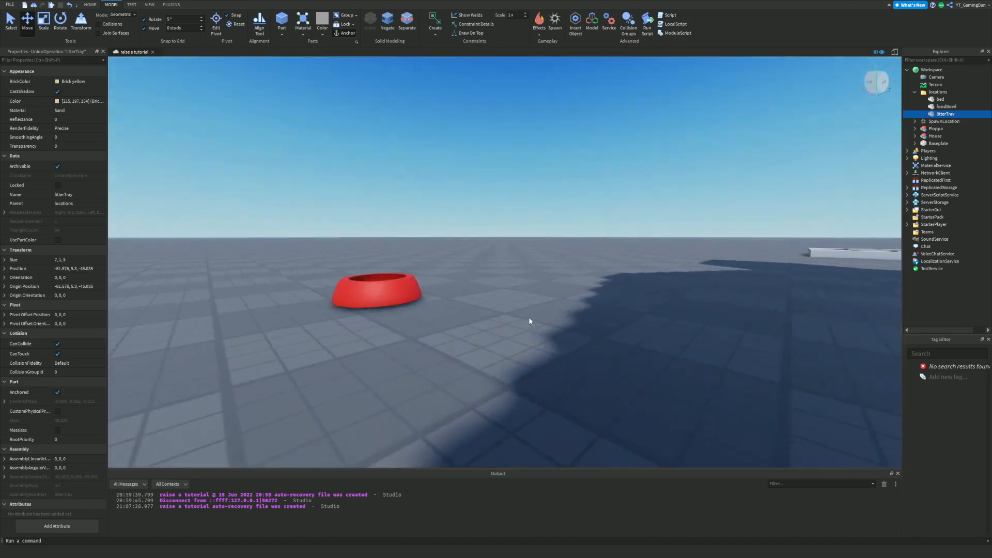
# - Move the food bowl into the house and set it on the blue floor in a free corner near the windows
pyautogui.moveTo(328, 308); pyautogui.dragTo(529, 314)
pyautogui.moveTo(529, 314); pyautogui.dragTo(529, 314, button='right')
pyautogui.press('w')
pyautogui.moveTo(529, 315); pyautogui.dragTo(529, 315)
pyautogui.moveTo(529, 315); pyautogui.dragTo(529, 314, button='right')
pyautogui.press('s')
pyautogui.moveTo(529, 315); pyautogui.dragTo(473, 272)
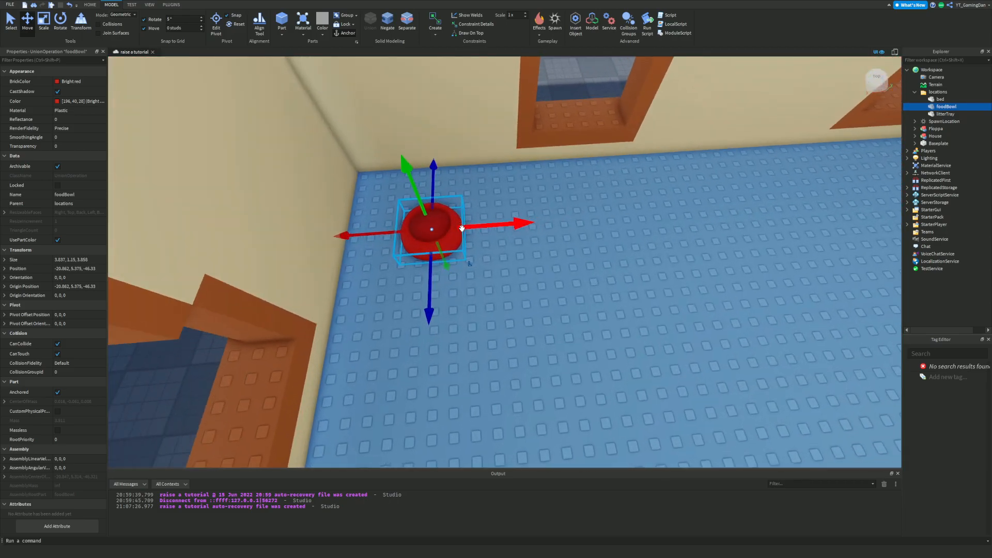
# - Examine the placement of the food bowl, litter tray and bed around Floppa inside the house
pyautogui.press('s')
pyautogui.moveTo(501, 202); pyautogui.dragTo(519, 213, button='right')
pyautogui.scroll(-7, 519, 213)
pyautogui.scroll(4, 518, 214)
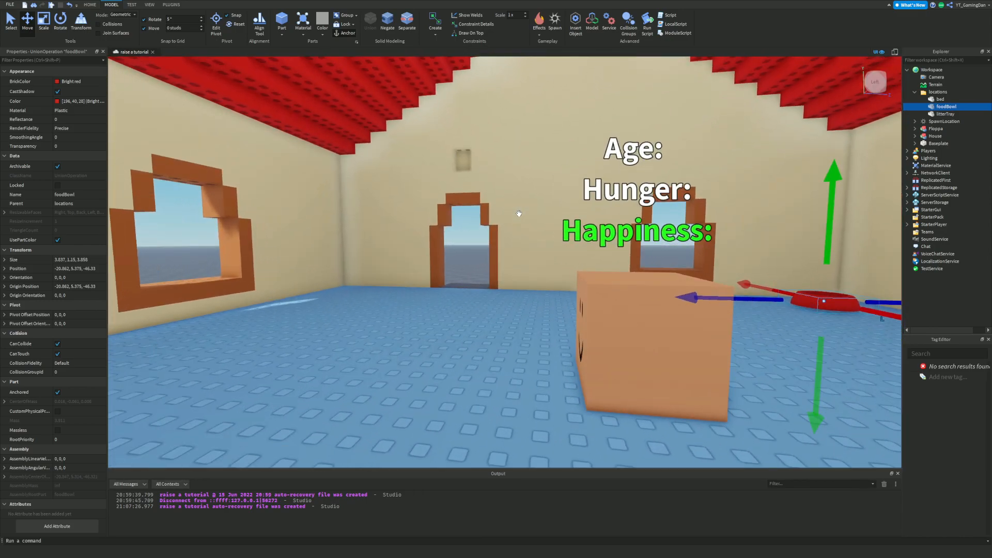
pyautogui.press('s')
pyautogui.moveTo(524, 197); pyautogui.dragTo(535, 203, button='right')
pyautogui.press('w')
pyautogui.press('s')
pyautogui.press('a')
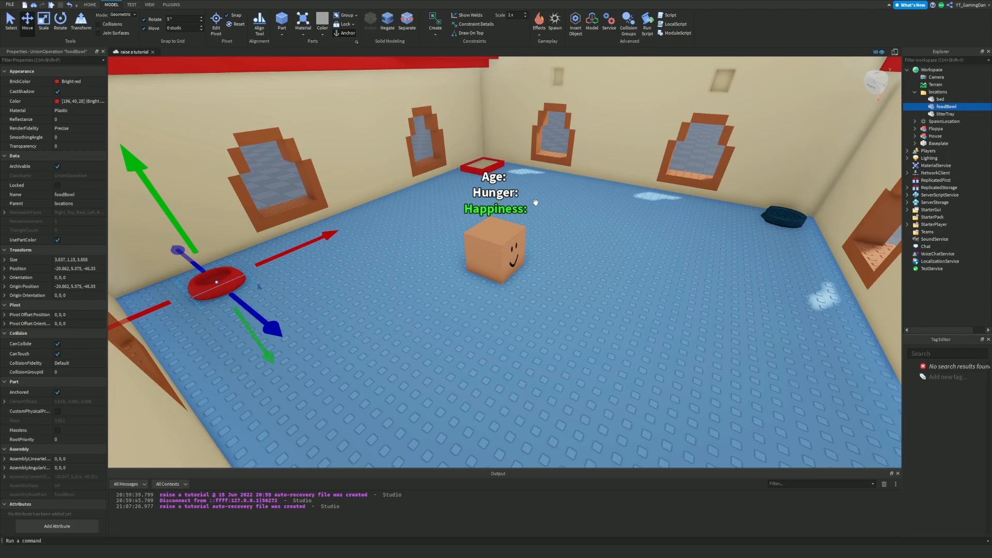
pyautogui.press('s')
pyautogui.moveTo(535, 202); pyautogui.dragTo(539, 205, button='right')
pyautogui.press('s')
pyautogui.press('a')
pyautogui.press('a')
pyautogui.press('w')
pyautogui.press('s')
pyautogui.press('w')
pyautogui.press('s')
pyautogui.moveTo(484, 243); pyautogui.dragTo(510, 269, button='right')
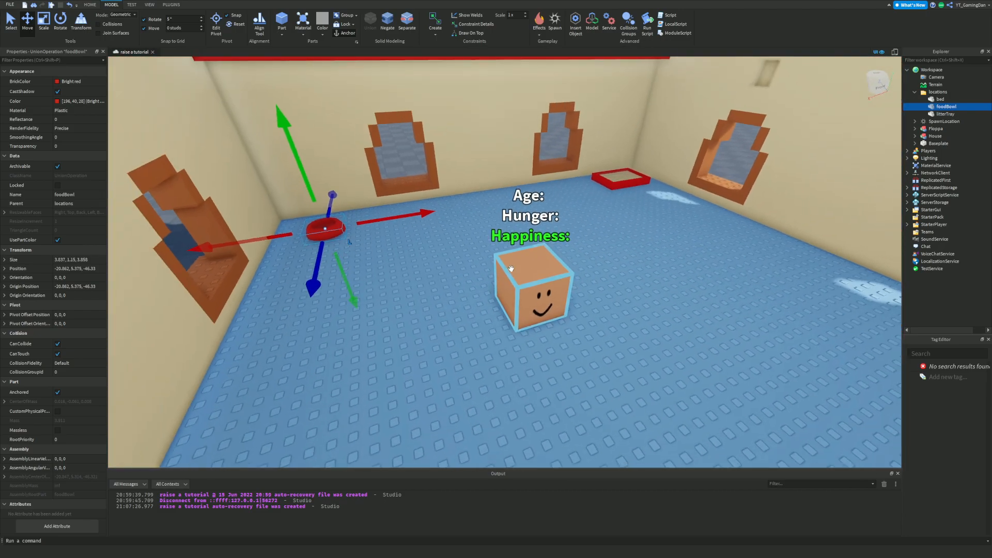
# - Add a Folder inside the locations folder and name it randomLocations
pyautogui.click(939, 98)
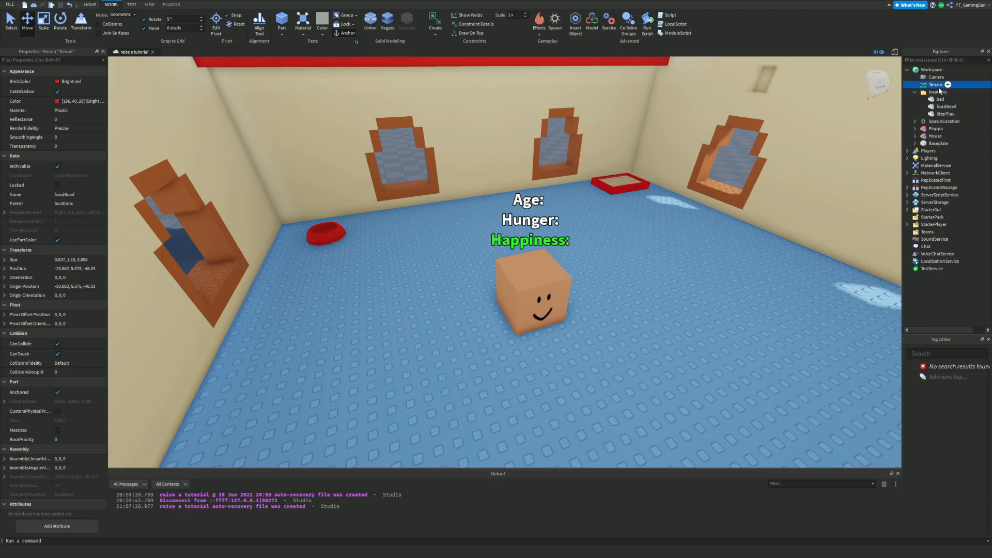
pyautogui.click(953, 94)
pyautogui.click(953, 92)
pyautogui.click(942, 124)
pyautogui.click(944, 100)
pyautogui.click(67, 100)
pyautogui.write('randomLocations')
pyautogui.press('Return')
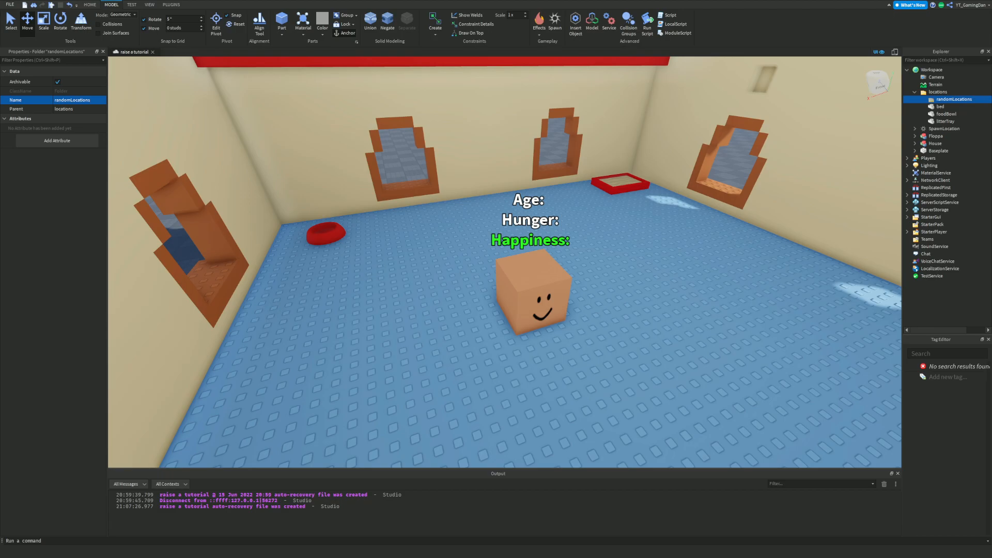
# - Insert a Part into the randomLocations folder and focus the view on it
pyautogui.click(975, 99)
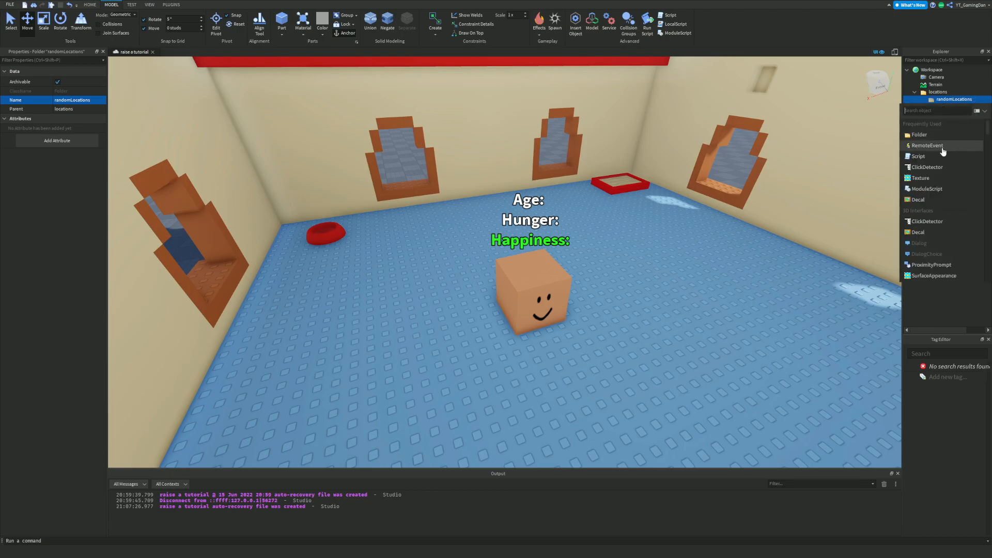
pyautogui.write('part')
pyautogui.press('Return')
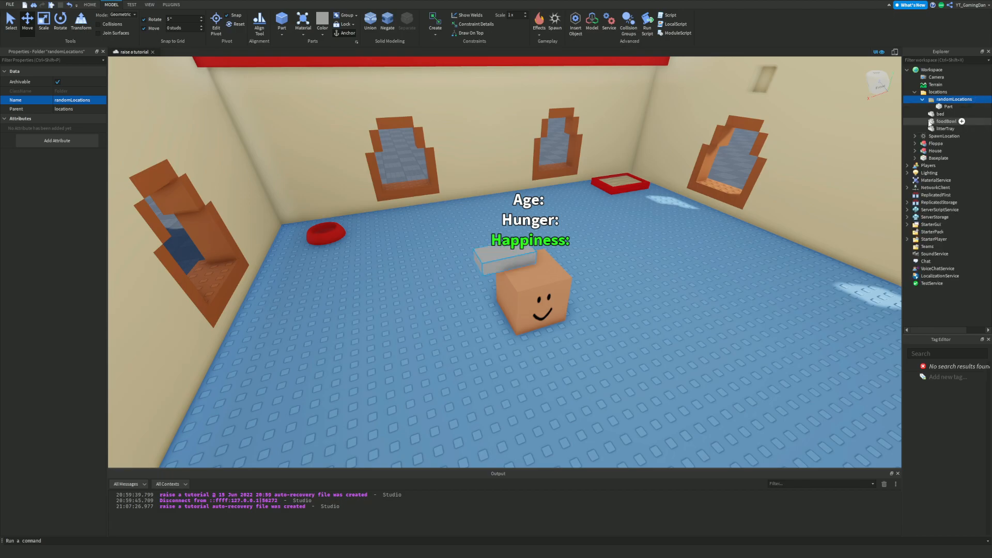
pyautogui.click(942, 107)
pyautogui.press('f')
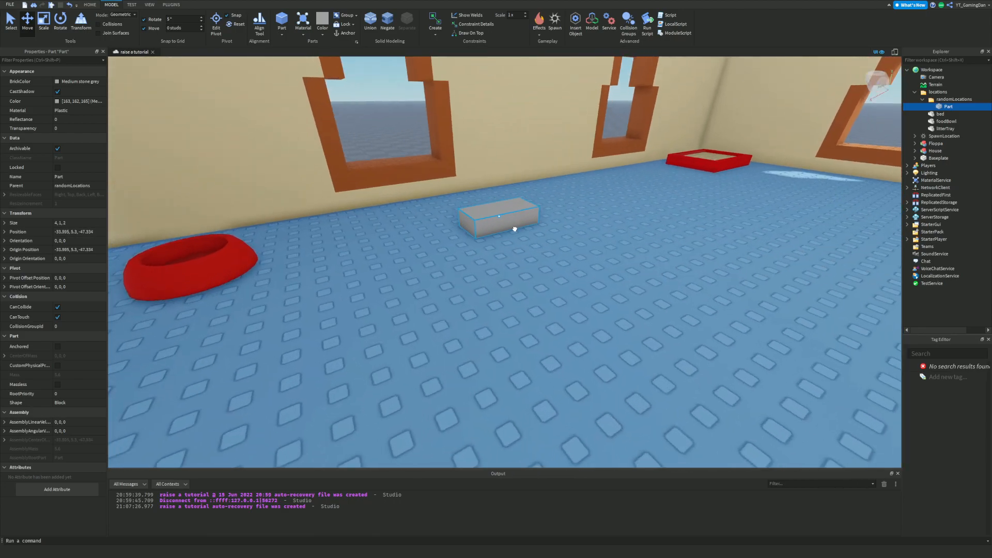
# - Anchor the part in the randomLocations folder, set its transparency to 1 and turn off CanCollide
pyautogui.click(91, 5)
pyautogui.click(294, 32)
pyautogui.click(66, 128)
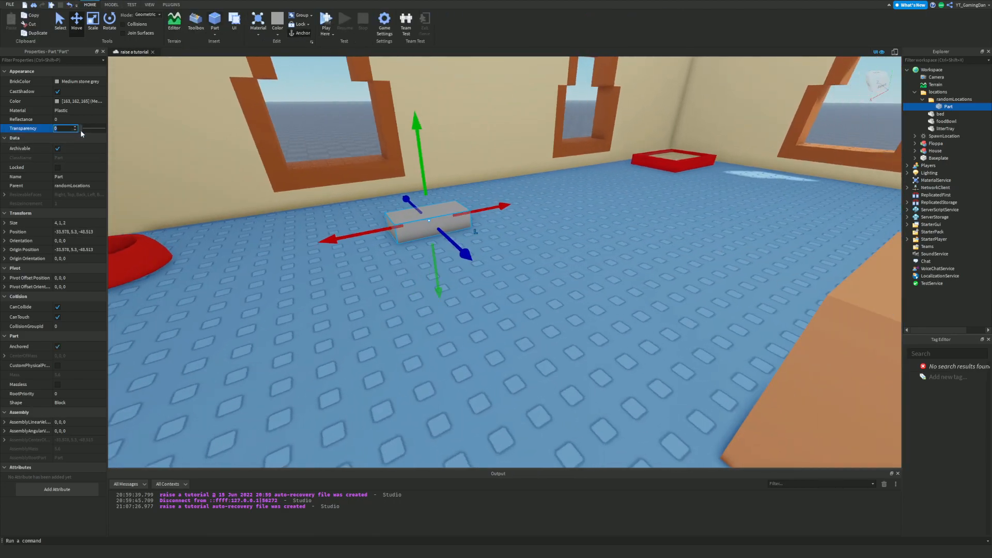
pyautogui.write('1')
pyautogui.press('Return')
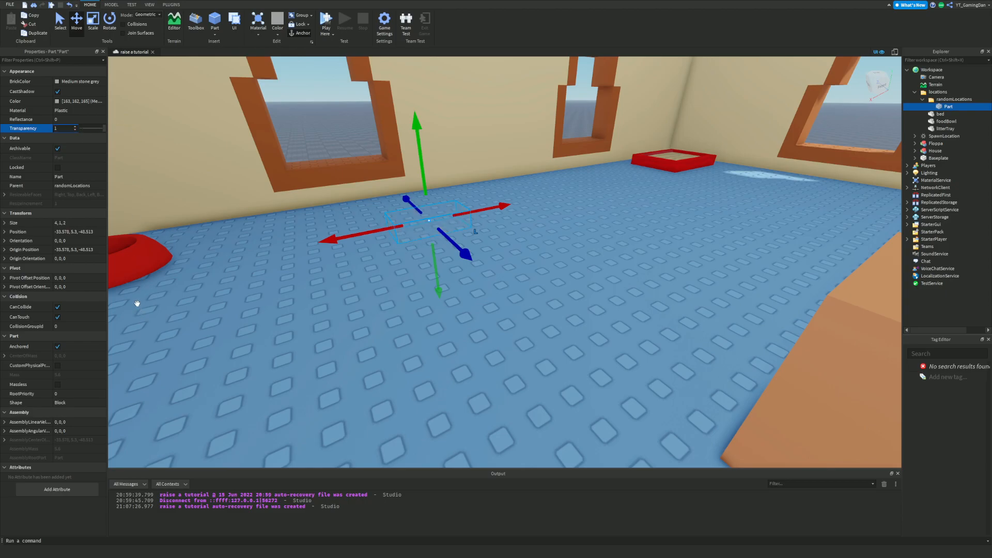
pyautogui.click(73, 306)
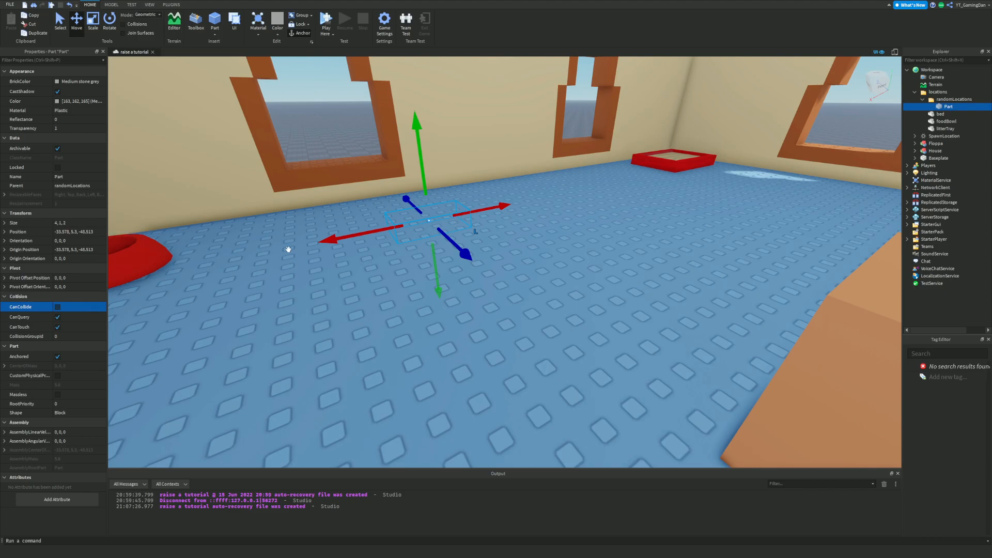
# - Resize the invisible part on the house floor to 1, 1, 1
pyautogui.press('s')
pyautogui.moveTo(535, 250); pyautogui.dragTo(536, 250, button='right')
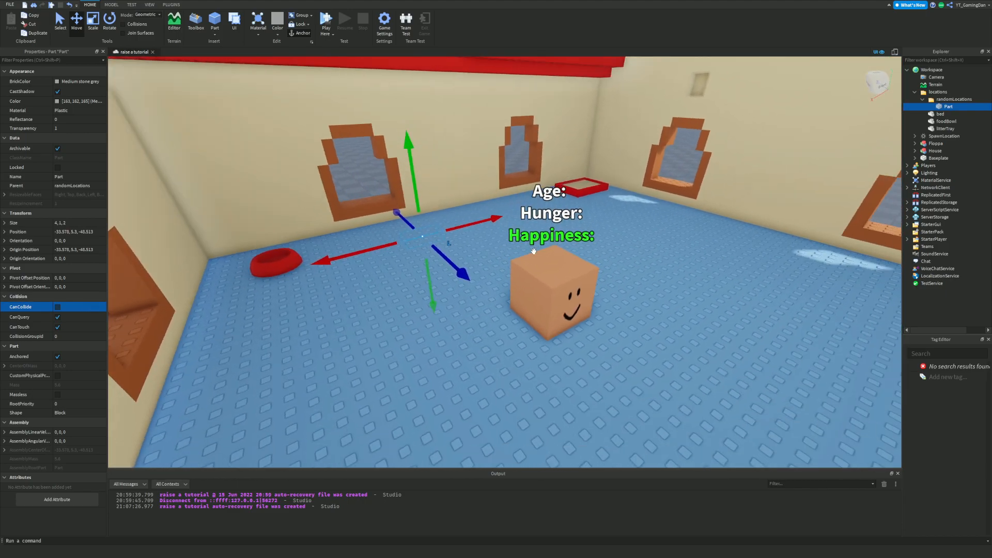
pyautogui.press('f')
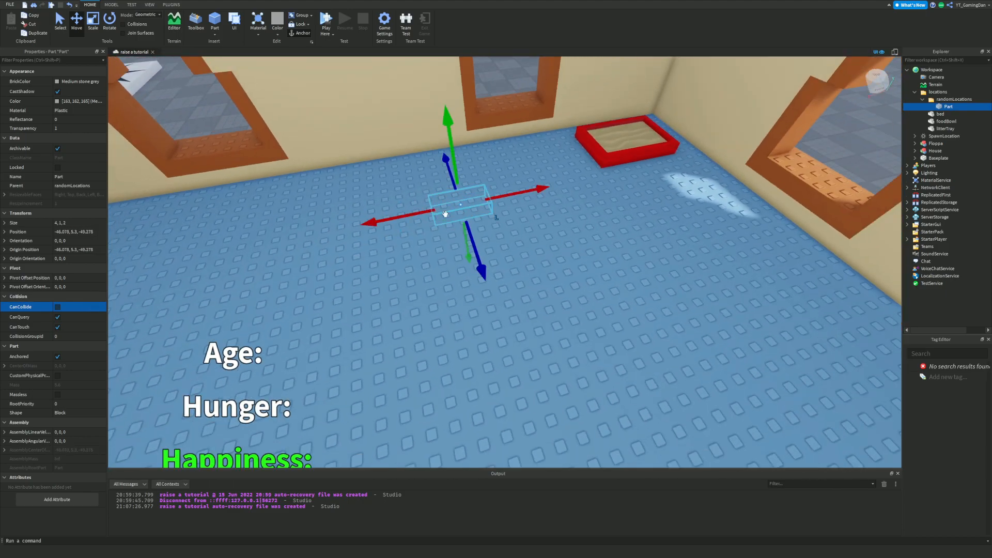
pyautogui.click(5, 223)
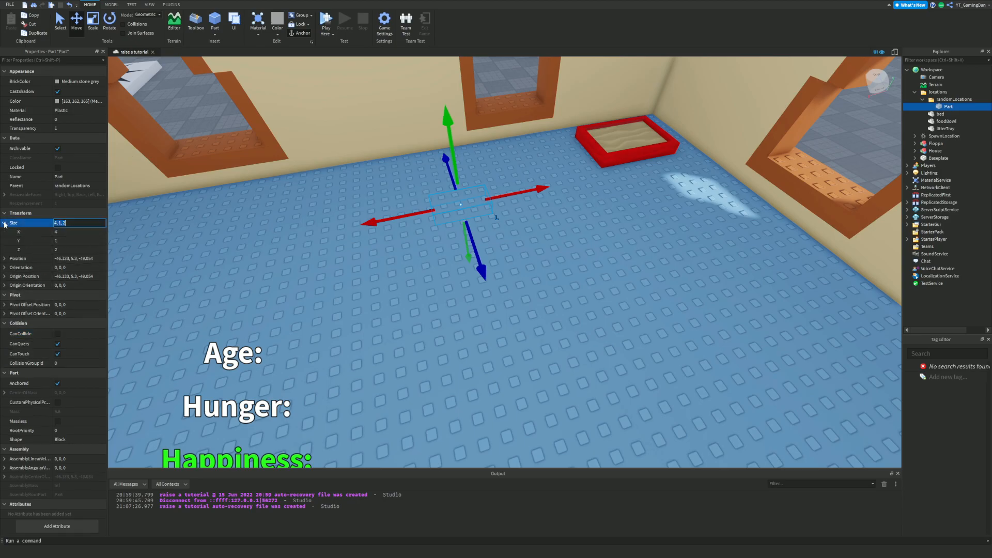
pyautogui.click(448, 226)
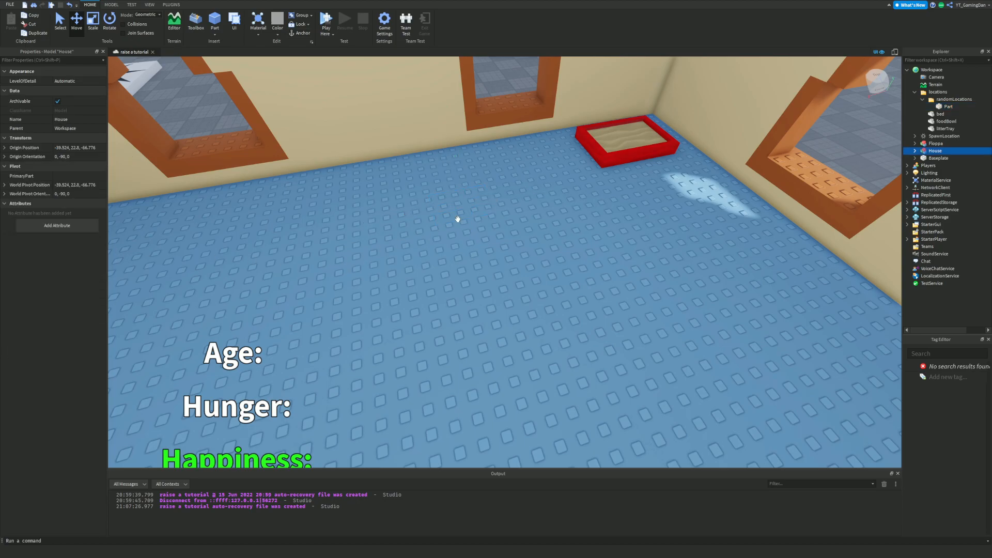
pyautogui.click(470, 205)
pyautogui.moveTo(476, 212); pyautogui.dragTo(476, 212, button='right')
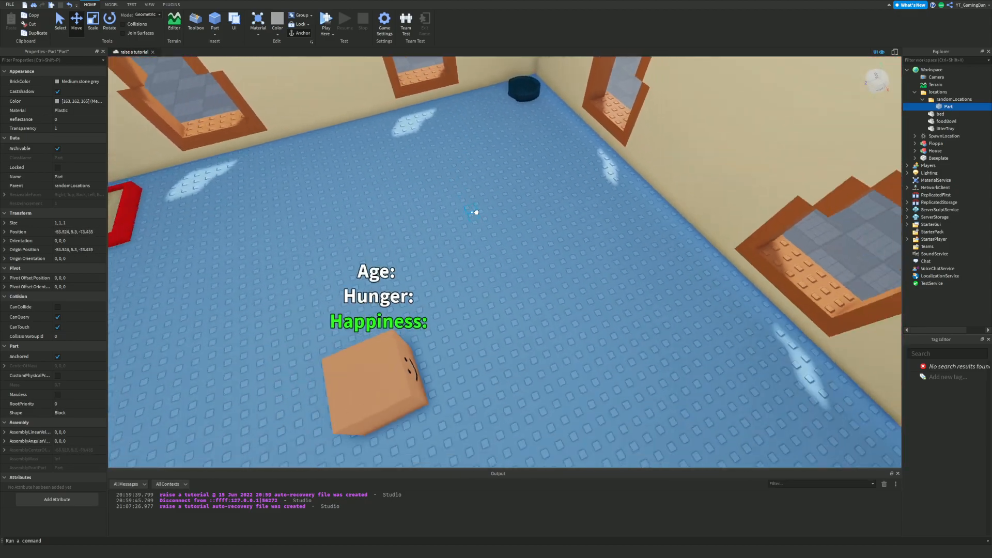
# - Duplicate the small invisible part twice and spread the three parts over different areas of the blue floor
pyautogui.moveTo(476, 212); pyautogui.dragTo(511, 193)
pyautogui.moveTo(510, 193); pyautogui.dragTo(514, 178, button='right')
pyautogui.moveTo(514, 178)
pyautogui.mouseDown()
pyautogui.moveTo(470, 191)
pyautogui.moveTo(521, 184)
pyautogui.mouseUp()
pyautogui.hotkey('ctrl', 'd')
pyautogui.moveTo(520, 184); pyautogui.dragTo(520, 184, button='right')
pyautogui.moveTo(521, 184); pyautogui.dragTo(629, 241)
pyautogui.hotkey('ctrl', 'd')
pyautogui.moveTo(629, 242); pyautogui.dragTo(629, 241, button='right')
pyautogui.moveTo(629, 241); pyautogui.dragTo(581, 268)
pyautogui.moveTo(598, 232); pyautogui.dragTo(757, 126, button='right')
# - Rename the three parts in the randomLocations folder as 1, 2 and 3
pyautogui.click(947, 106)
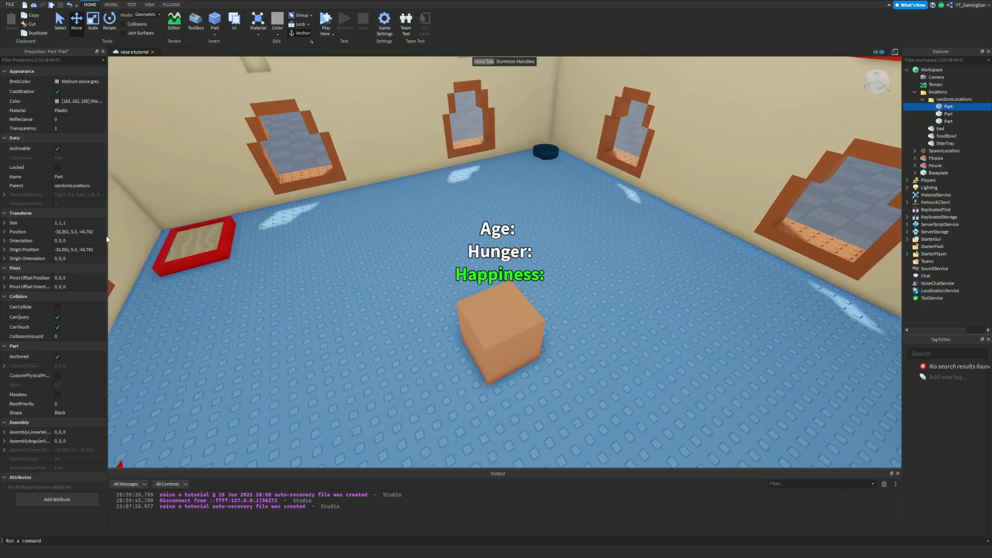
pyautogui.click(75, 177)
pyautogui.write('1')
pyautogui.press('Return')
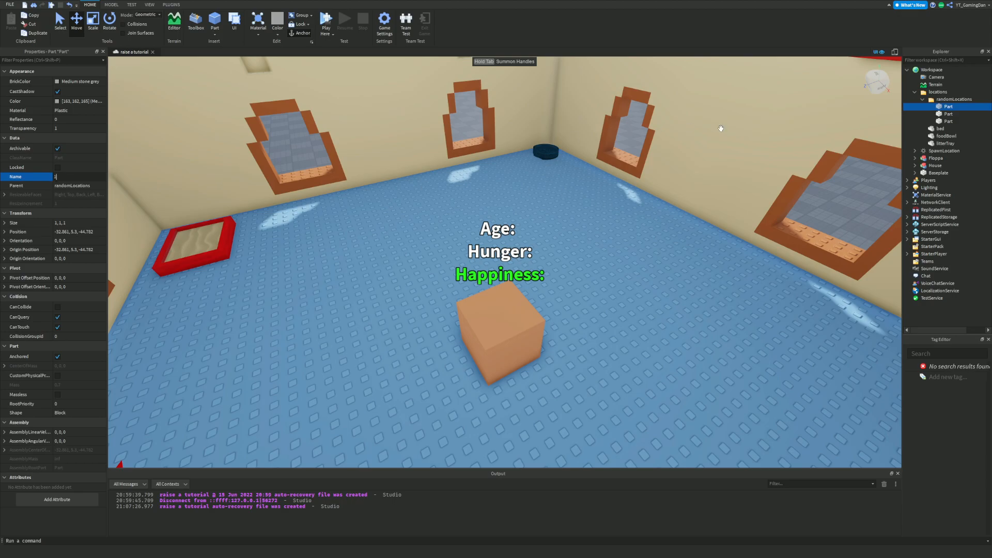
pyautogui.click(948, 113)
pyautogui.click(83, 177)
pyautogui.write('2')
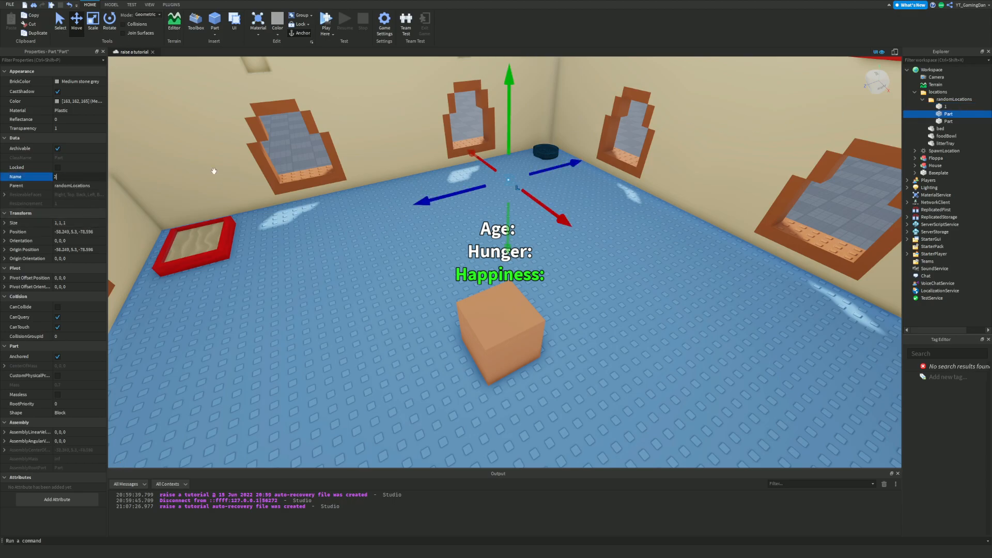
pyautogui.press('Return')
pyautogui.click(948, 121)
pyautogui.click(81, 177)
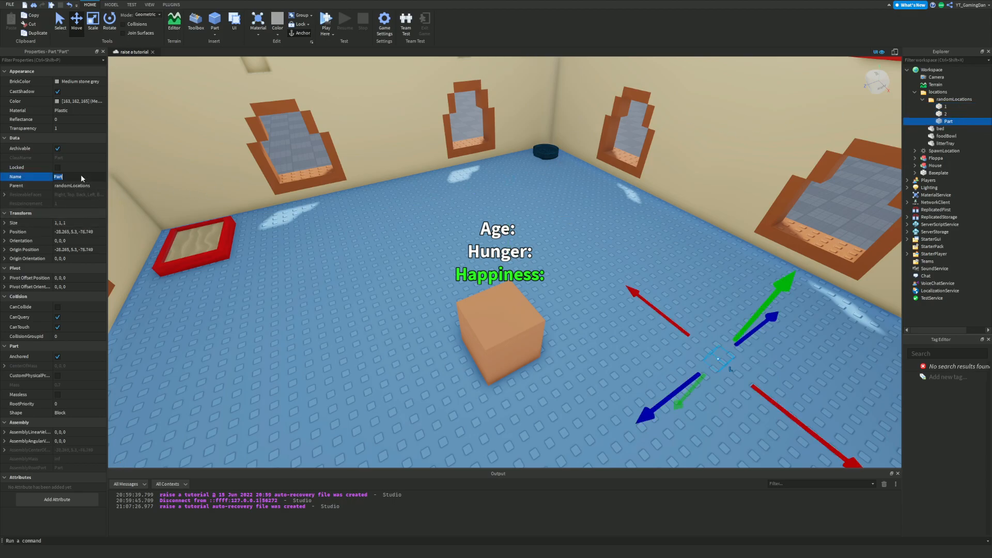
pyautogui.click(950, 121)
pyautogui.moveTo(455, 215); pyautogui.dragTo(460, 215, button='right')
pyautogui.write('d')
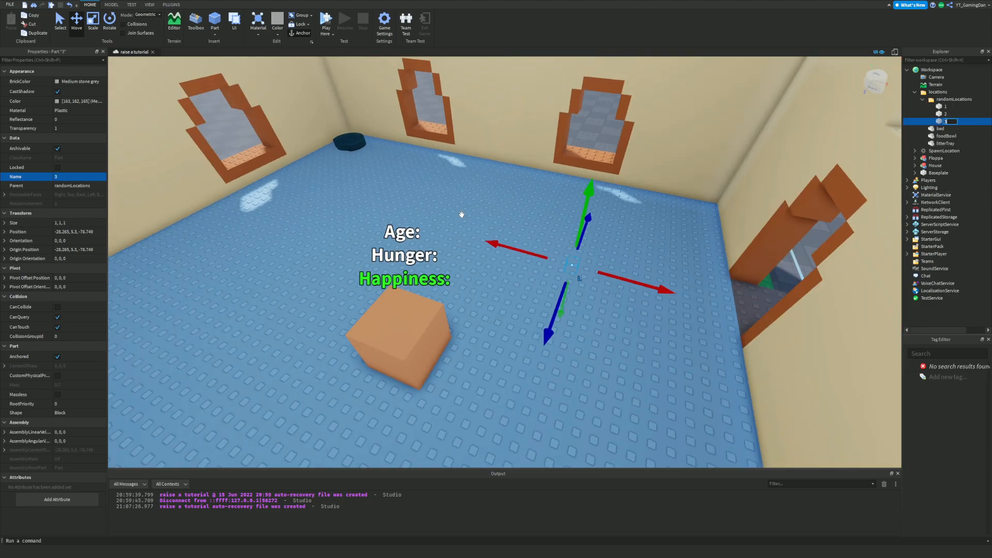
pyautogui.press('BackSpace')
pyautogui.press('Return')
# - Examine the house from outside and inside, and collapse the randomLocations folder
pyautogui.moveTo(559, 202); pyautogui.dragTo(563, 199, button='right')
pyautogui.press('s')
pyautogui.click(622, 243)
pyautogui.press('s')
pyautogui.moveTo(619, 256); pyautogui.dragTo(615, 232, button='right')
pyautogui.press('w')
pyautogui.press('w')
pyautogui.press('s')
pyautogui.press('s')
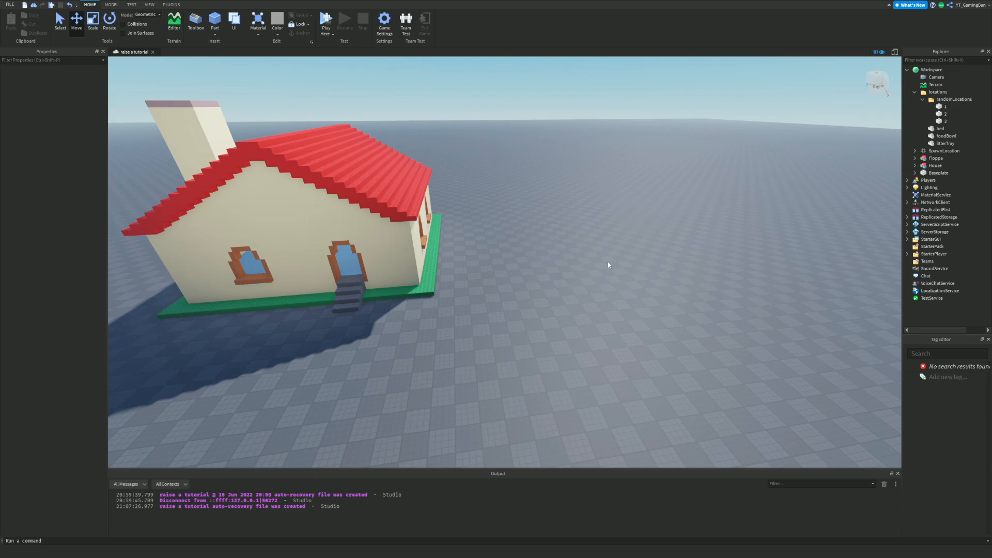
pyautogui.press('s')
pyautogui.moveTo(584, 281); pyautogui.dragTo(587, 282, button='right')
pyautogui.press('a')
pyautogui.press('w')
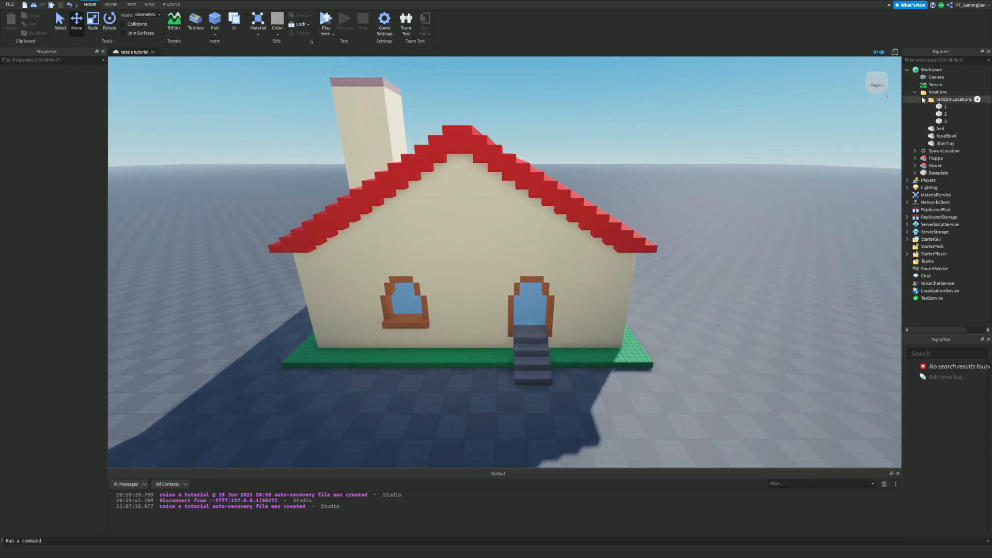
pyautogui.click(923, 100)
pyautogui.scroll(10, 638, 184)
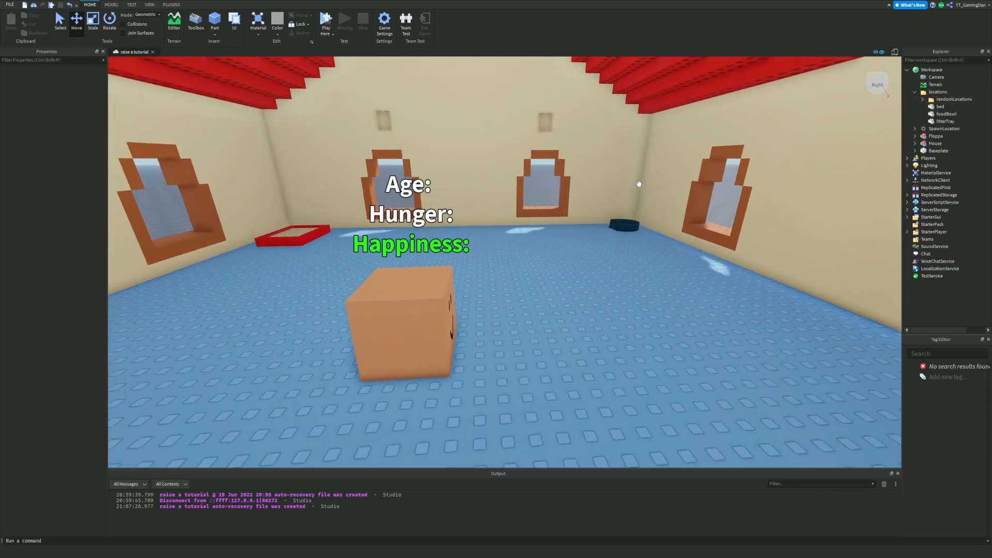
pyautogui.scroll(-10, 639, 184)
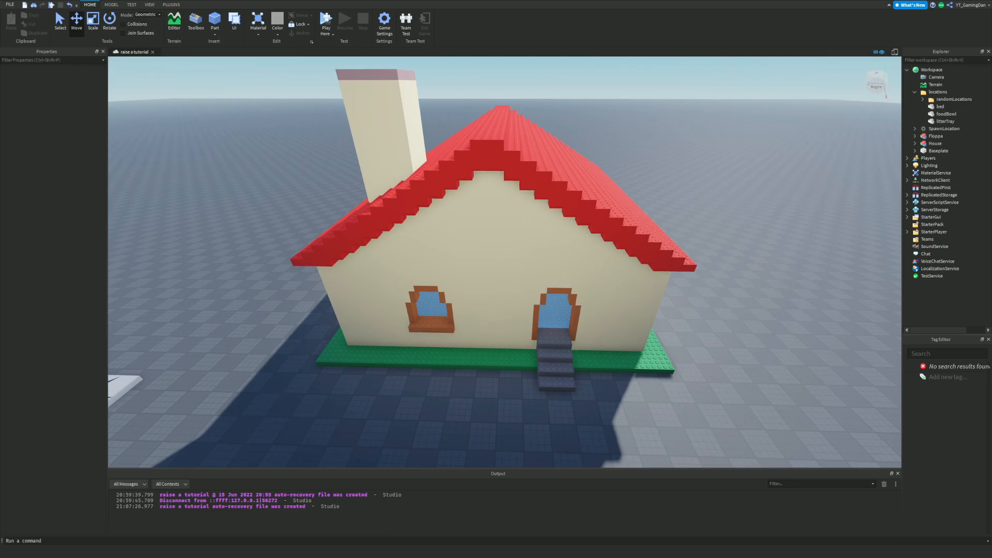
pyautogui.click(381, 265)
pyautogui.press('f')
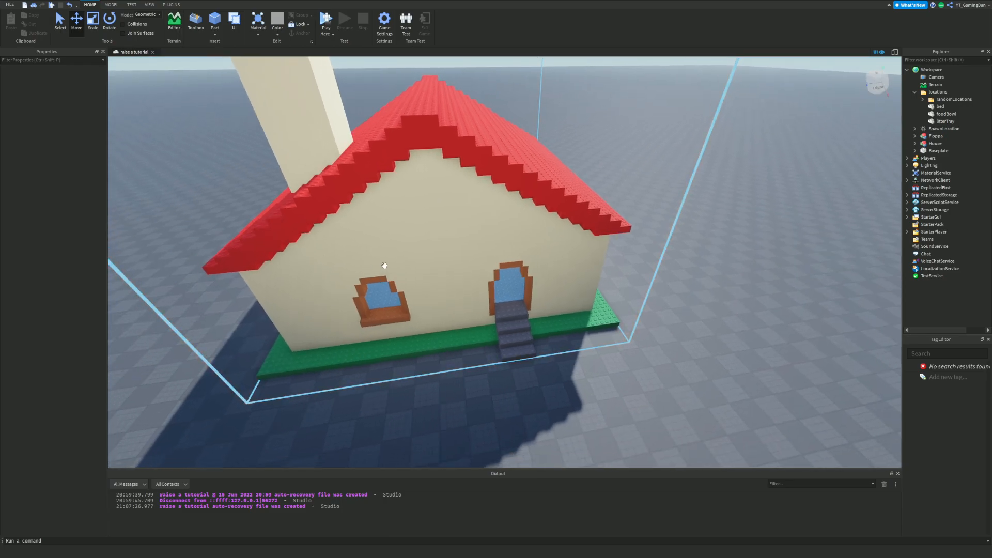
pyautogui.scroll(10, 383, 266)
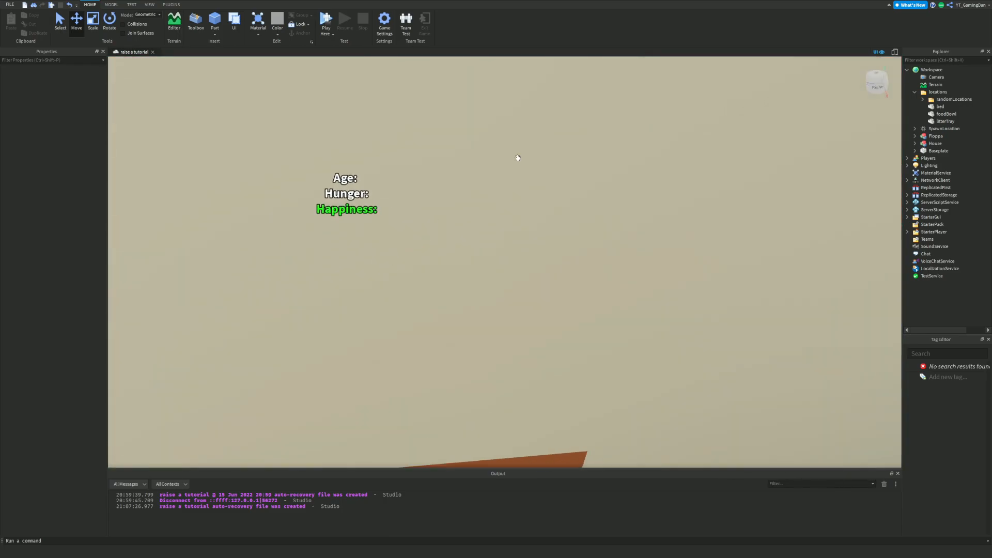
pyautogui.scroll(3, 518, 158)
# - Add a Script to the locations folder and name it floppaMovement
pyautogui.click(938, 92)
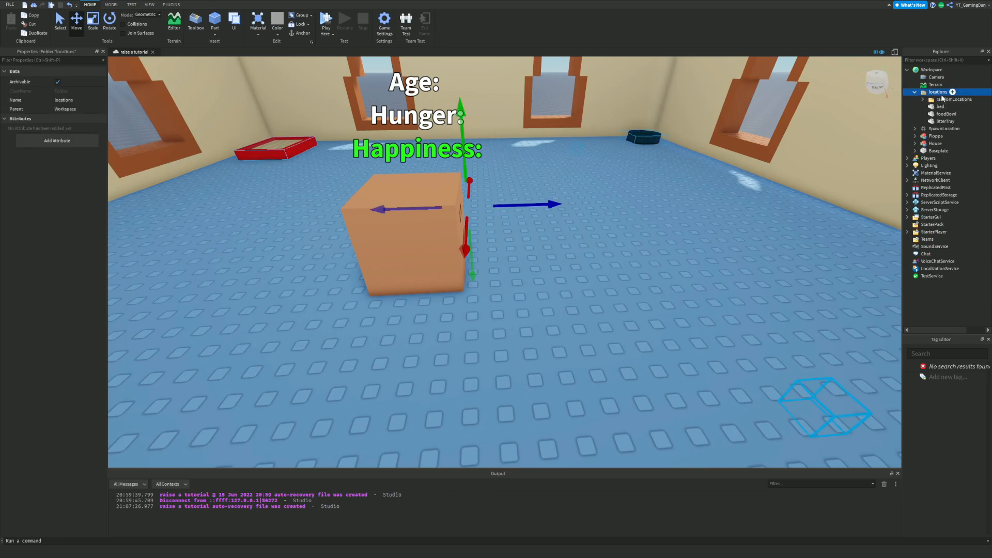
pyautogui.click(952, 92)
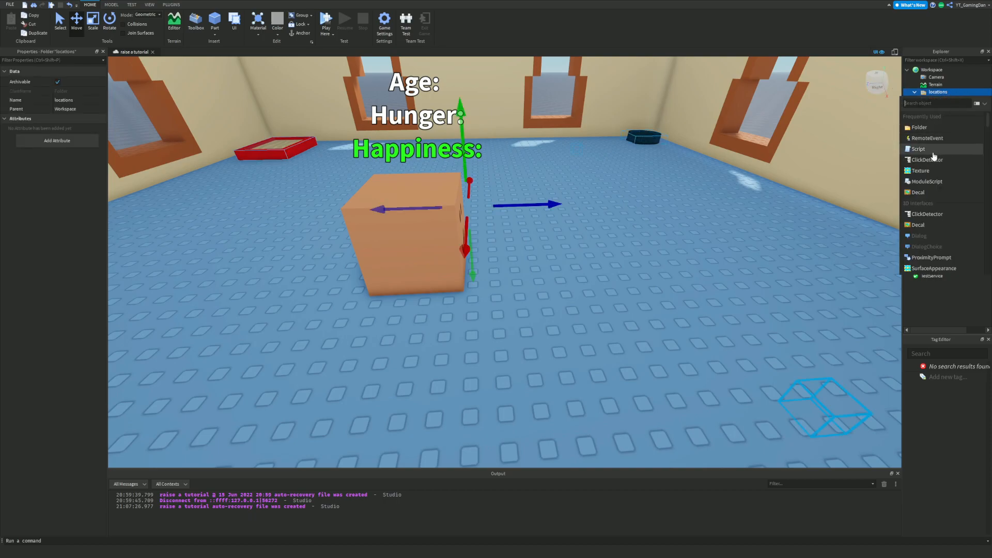
pyautogui.click(942, 111)
pyautogui.click(60, 109)
pyautogui.click(60, 109)
pyautogui.write('floppaMovement')
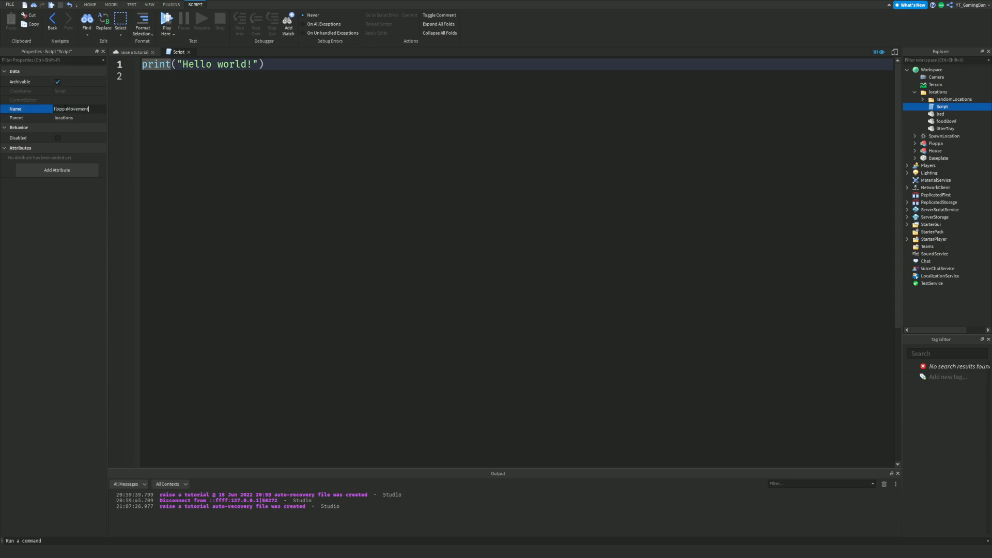
pyautogui.press('Return')
# - Return to the 3D scene and examine the house front and the furnished room around Floppa
pyautogui.click(133, 52)
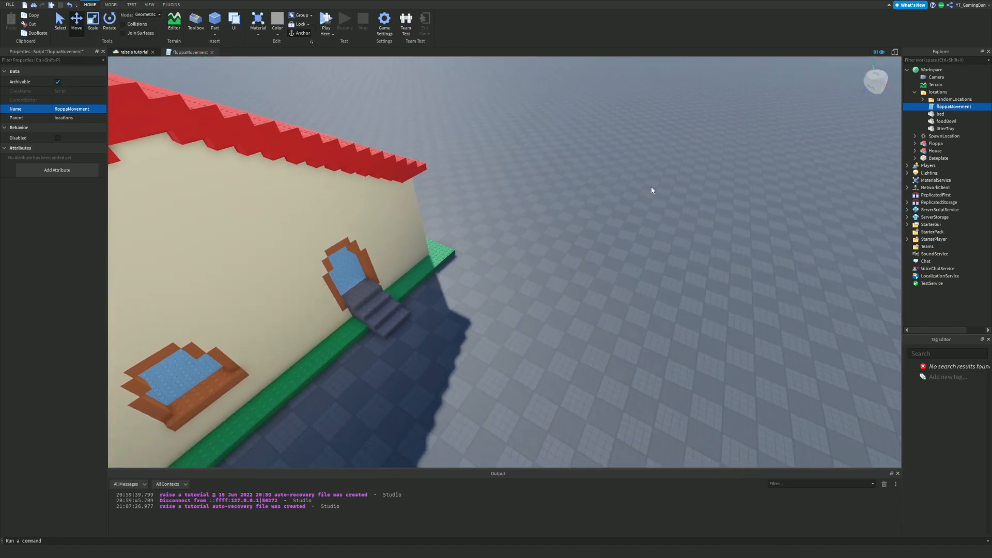
pyautogui.moveTo(652, 190); pyautogui.dragTo(591, 192, button='middle')
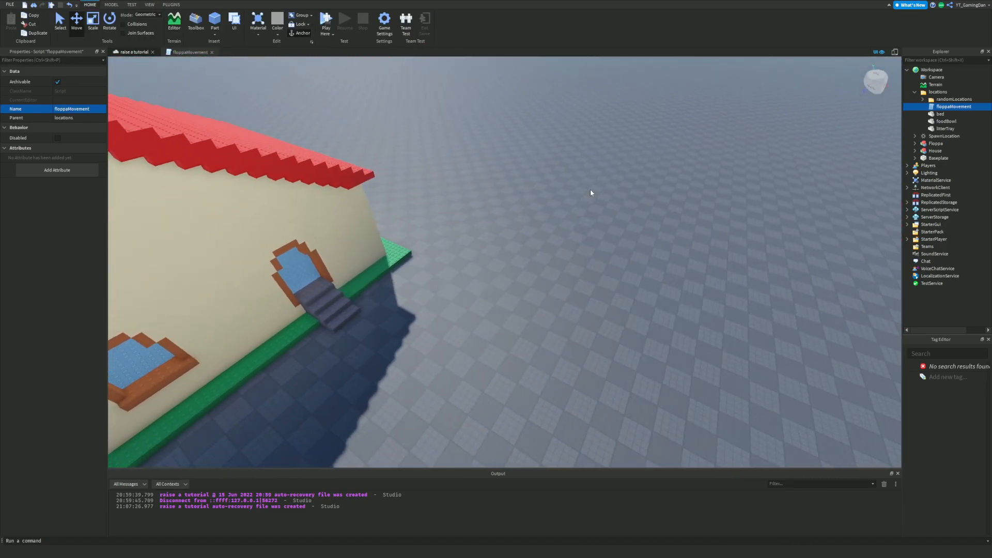
pyautogui.click(626, 181)
pyautogui.press('s')
pyautogui.moveTo(631, 180); pyautogui.dragTo(629, 180, button='right')
pyautogui.press('w')
pyautogui.press('a')
pyautogui.press('s')
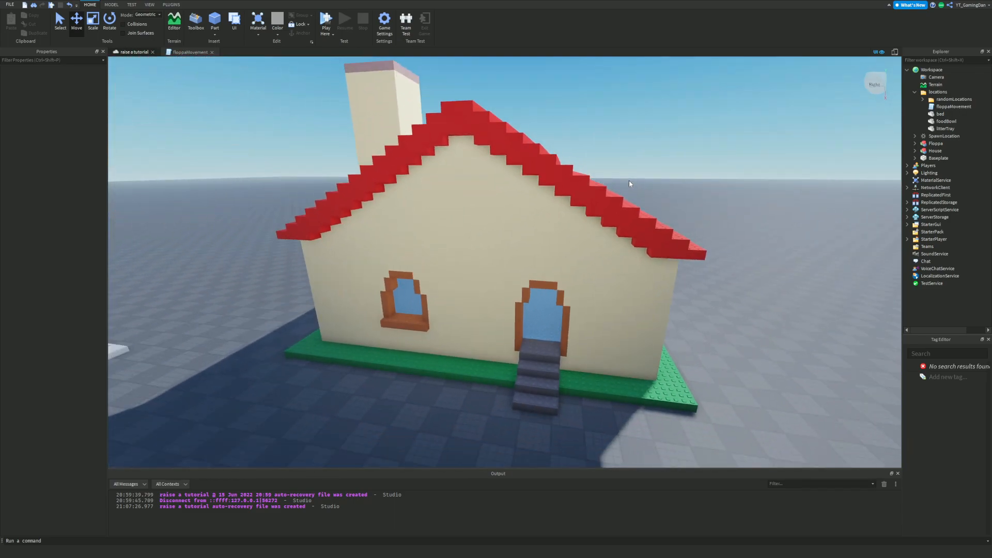
pyautogui.moveTo(637, 181); pyautogui.dragTo(638, 181, button='right')
pyautogui.press('s')
pyautogui.press('a')
pyautogui.press('w')
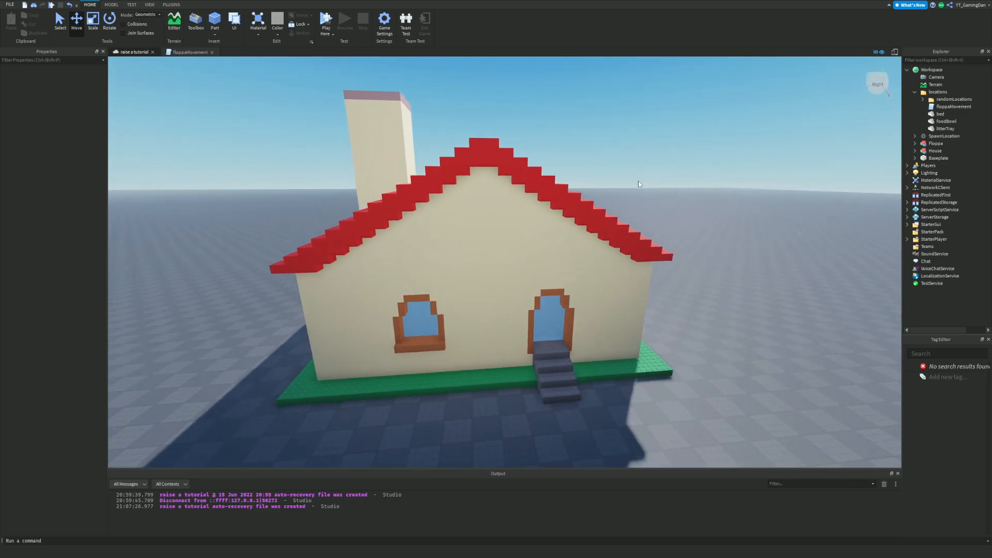
pyautogui.press('w')
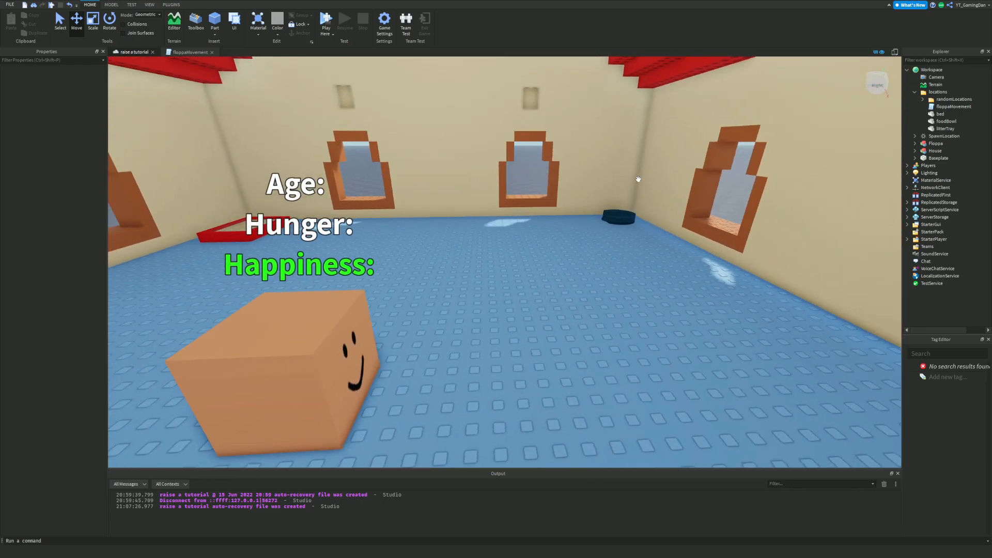
pyautogui.press('s')
pyautogui.press('w')
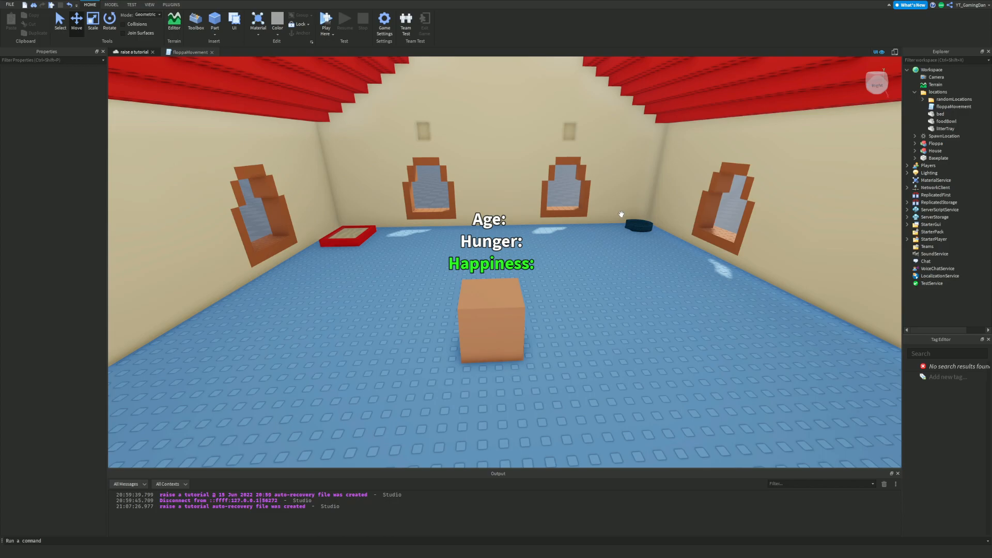
pyautogui.press('d')
pyautogui.moveTo(608, 216); pyautogui.dragTo(607, 215, button='right')
pyautogui.press('a')
# - Replace the default code in floppaMovement with local pathFindingService = game:GetService("PathfindingService")
pyautogui.doubleClick(953, 107)
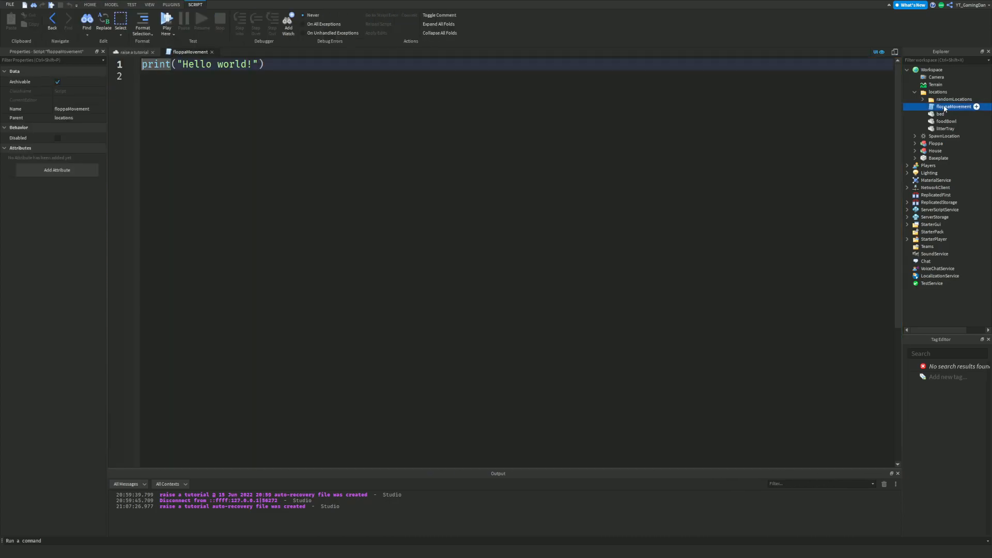
pyautogui.hotkey('ctrl', 'a')
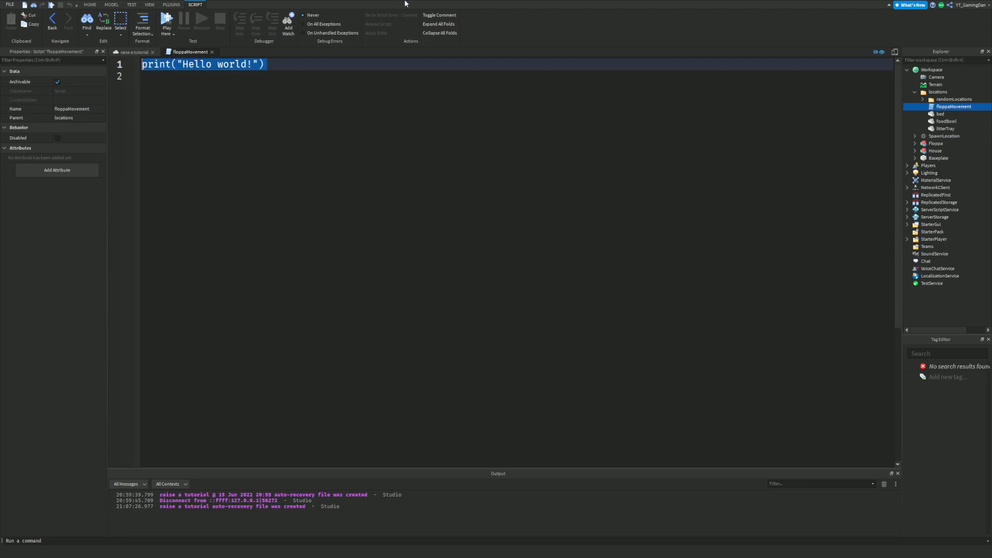
pyautogui.write('local pat')
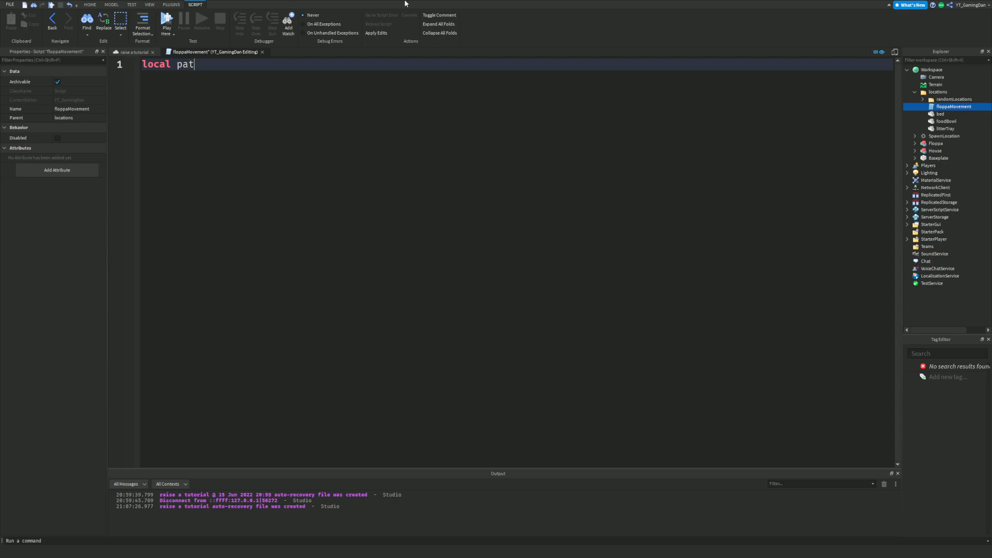
pyautogui.write('hFindingService = game:')
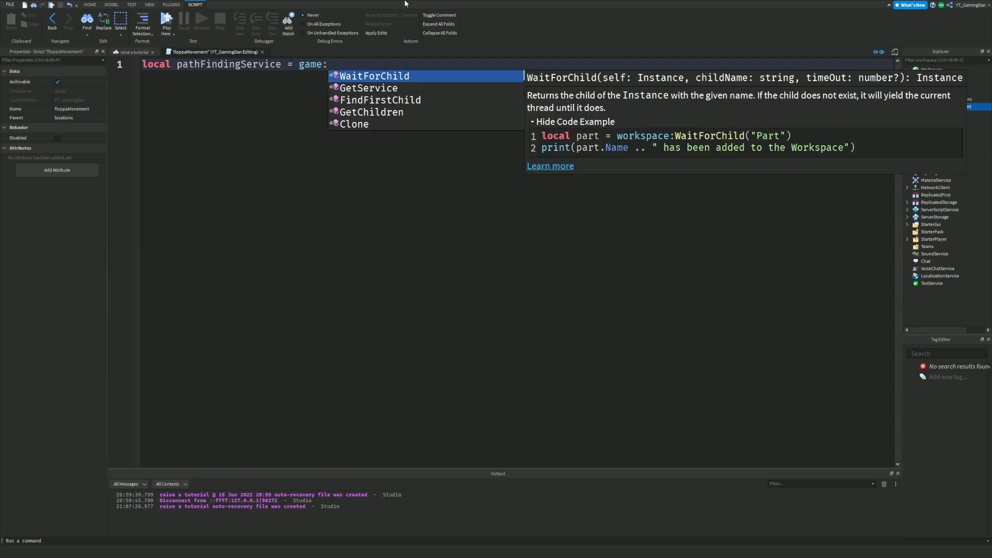
pyautogui.write('GetService("p")ath')
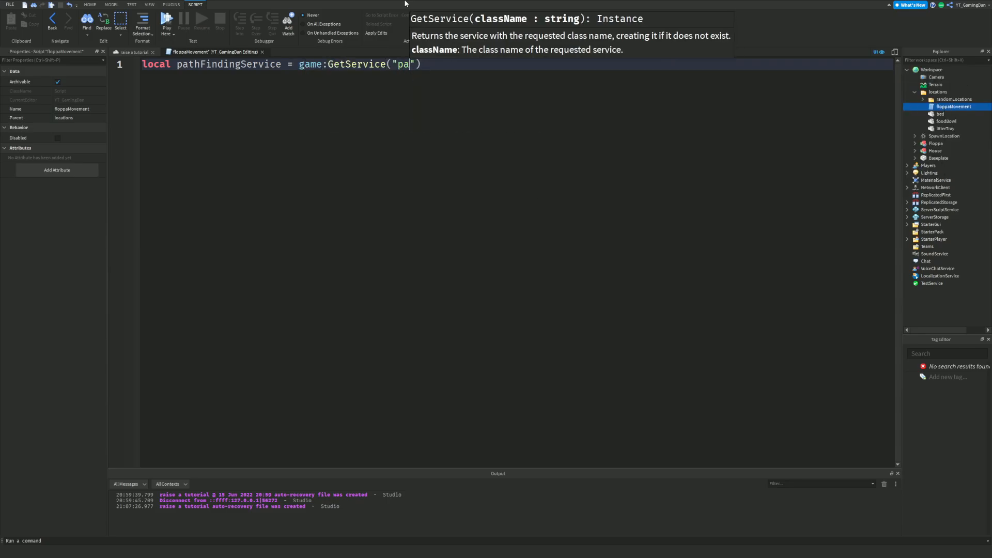
pyautogui.press('Tab')
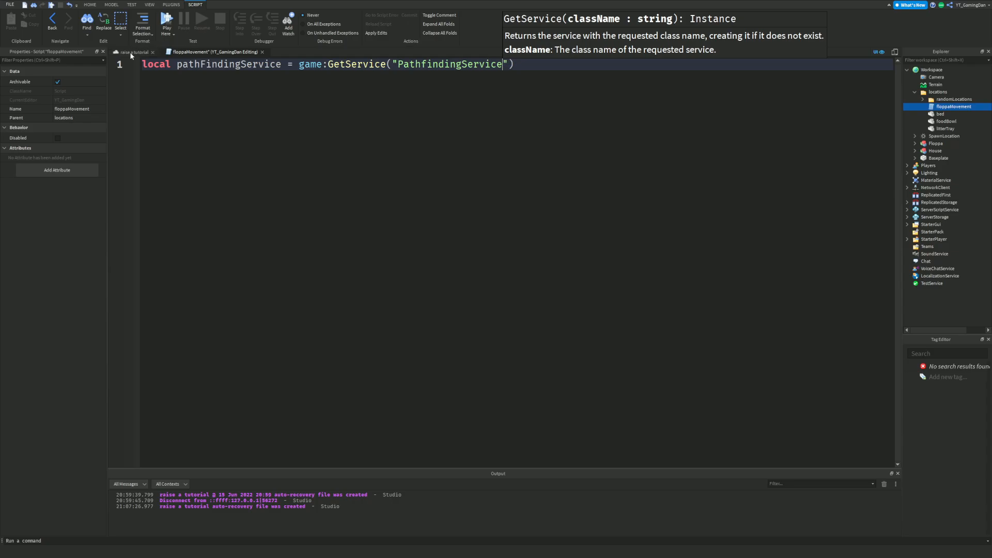
# - Return to the 3D scene and examine the house from outside and the room around Floppa
pyautogui.click(132, 52)
pyautogui.moveTo(474, 166); pyautogui.dragTo(500, 176, button='right')
pyautogui.press('s')
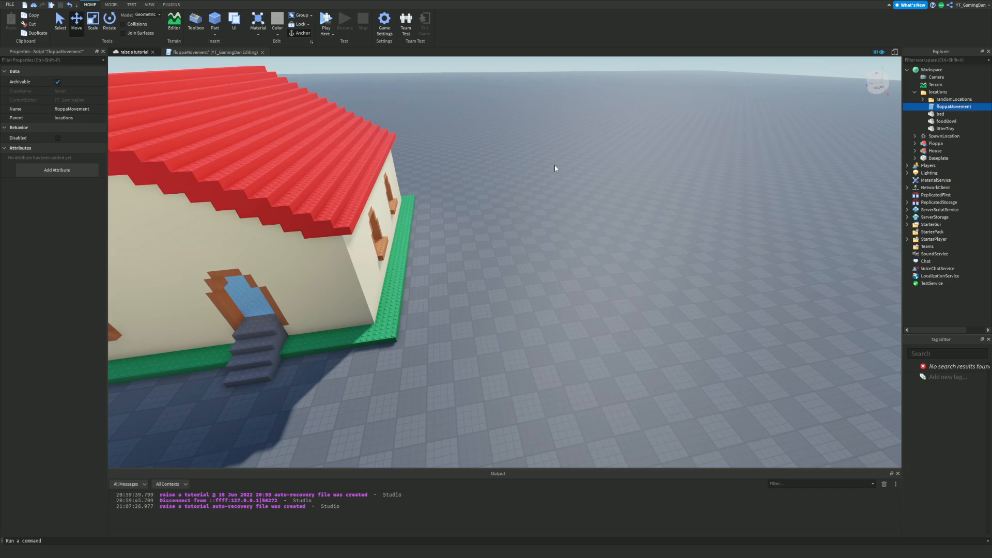
pyautogui.click(704, 148)
pyautogui.moveTo(705, 149); pyautogui.dragTo(703, 148, button='right')
pyautogui.press('w')
pyautogui.press('s')
pyautogui.press('s')
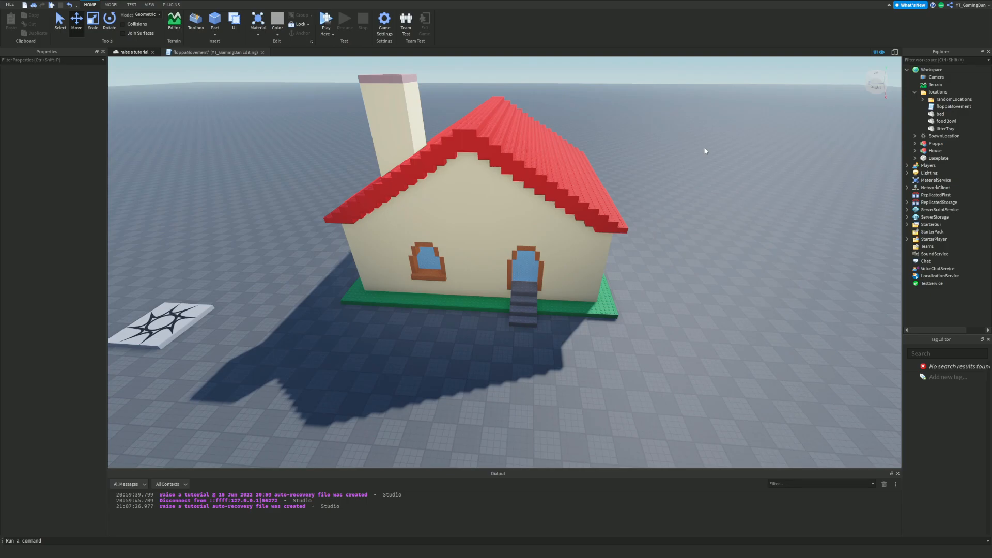
pyautogui.press('w')
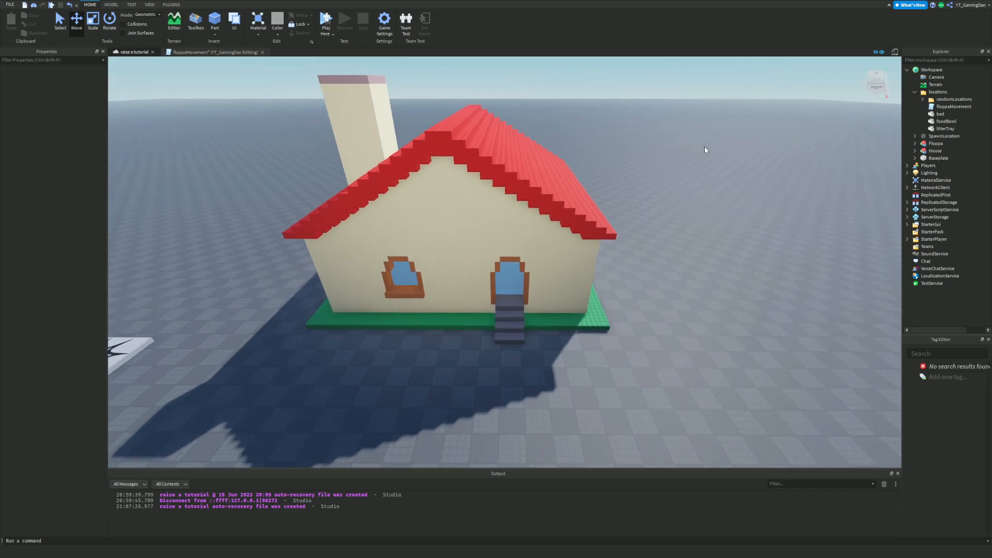
pyautogui.press('s')
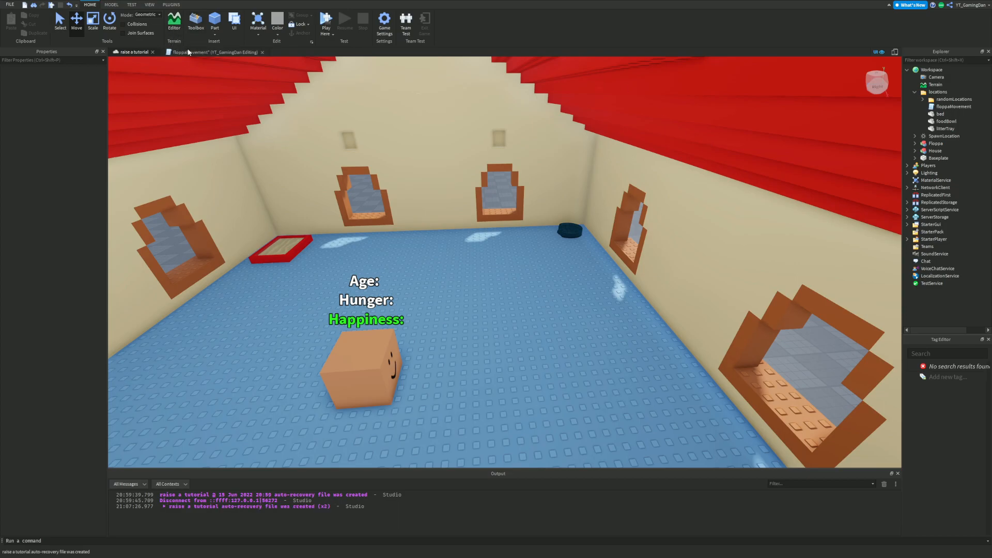
# - Reopen the floppaMovement script and add two new lines below the pathFindingService declaration
pyautogui.click(212, 52)
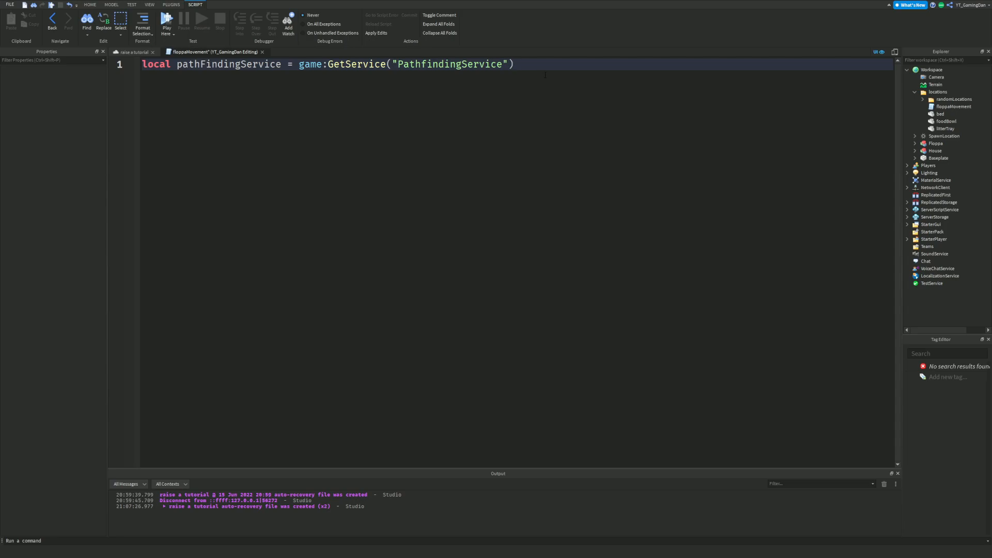
pyautogui.press('Return')
pyautogui.press('Return')
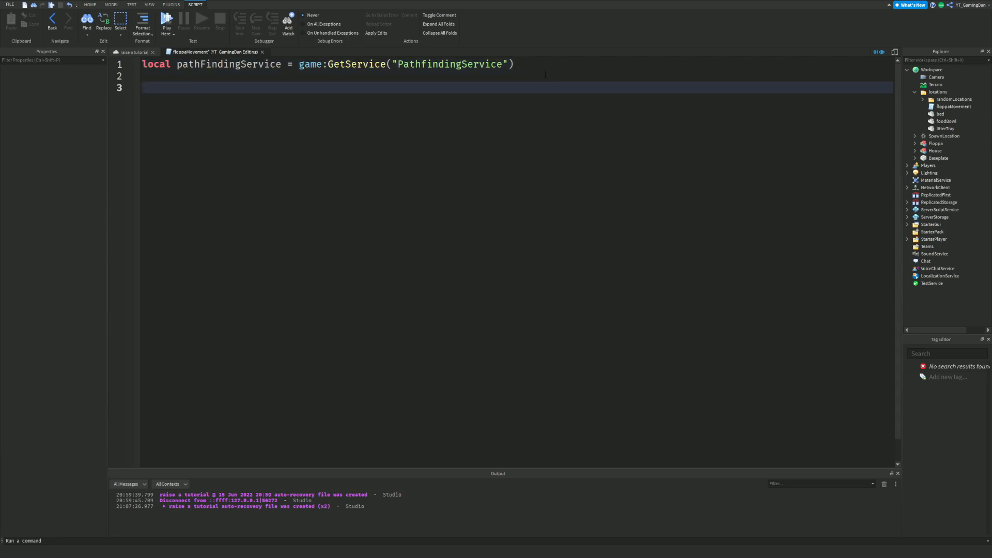
# - Examine the furnished room, the Floppa model and the Adornee of the statsDisplay BillboardGui in StarterGui
pyautogui.click(135, 52)
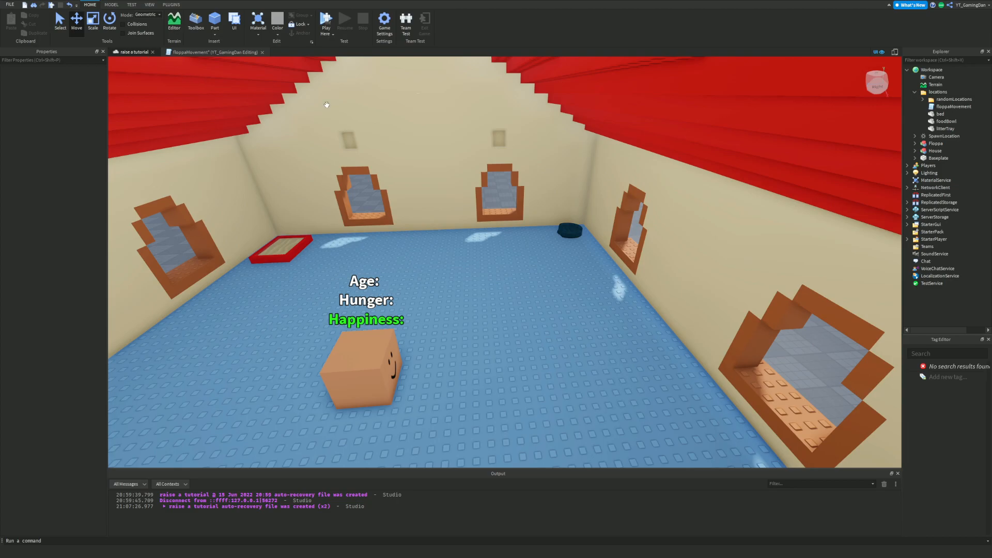
pyautogui.moveTo(442, 128); pyautogui.dragTo(441, 127, button='right')
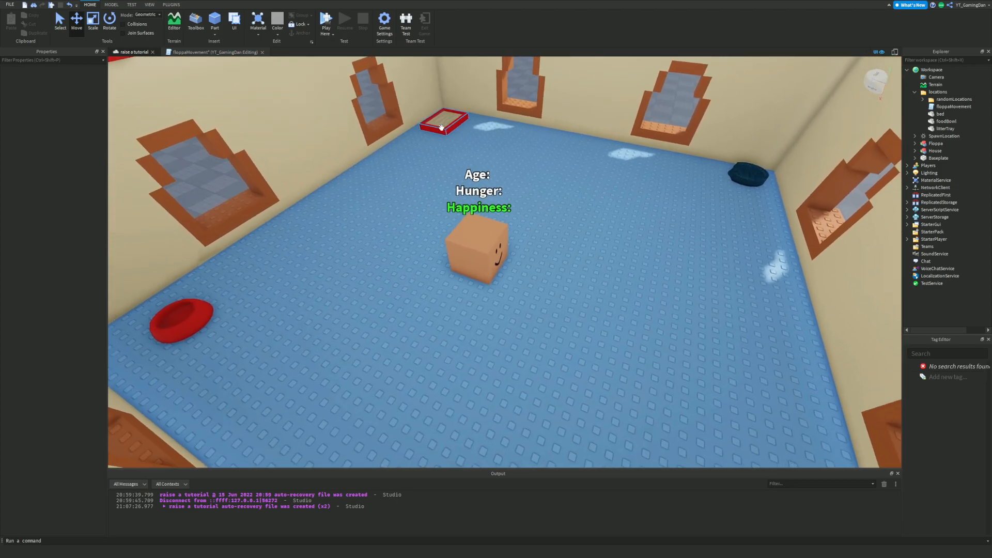
pyautogui.click(223, 53)
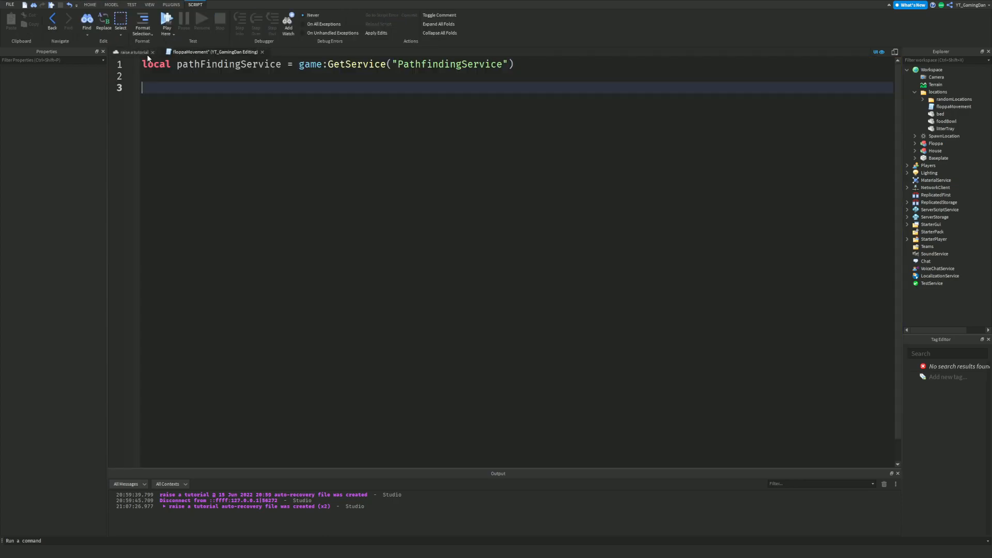
pyautogui.click(133, 51)
pyautogui.click(935, 143)
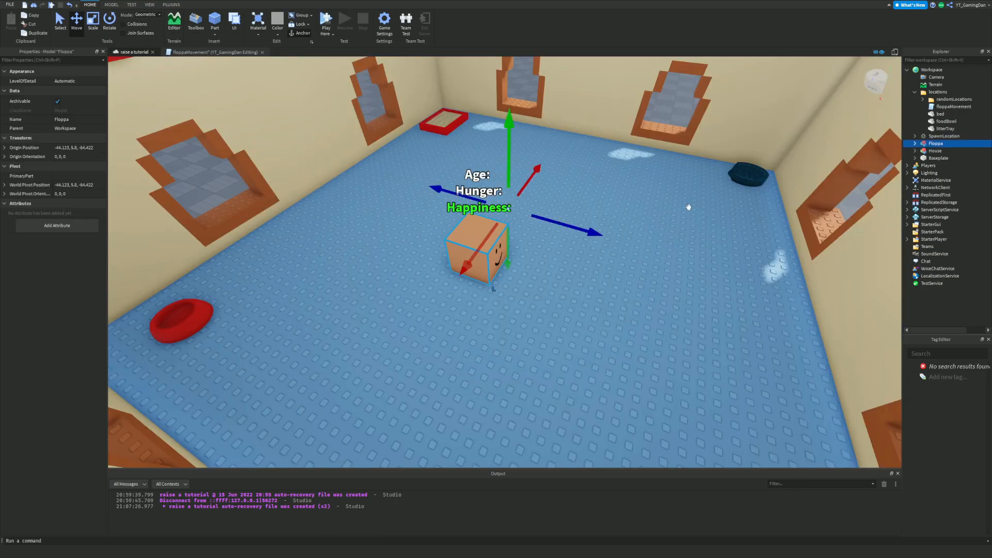
pyautogui.click(907, 225)
pyautogui.click(939, 239)
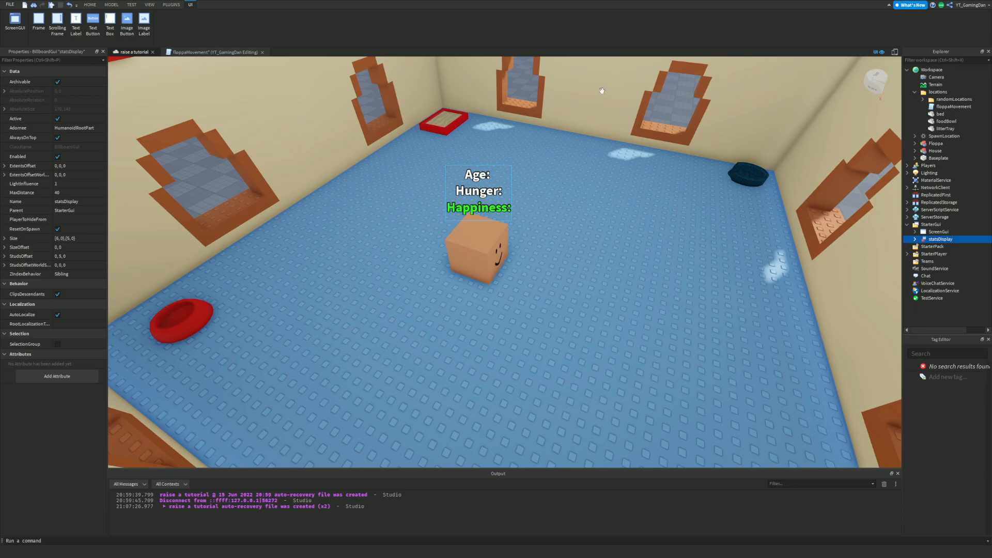
pyautogui.click(82, 128)
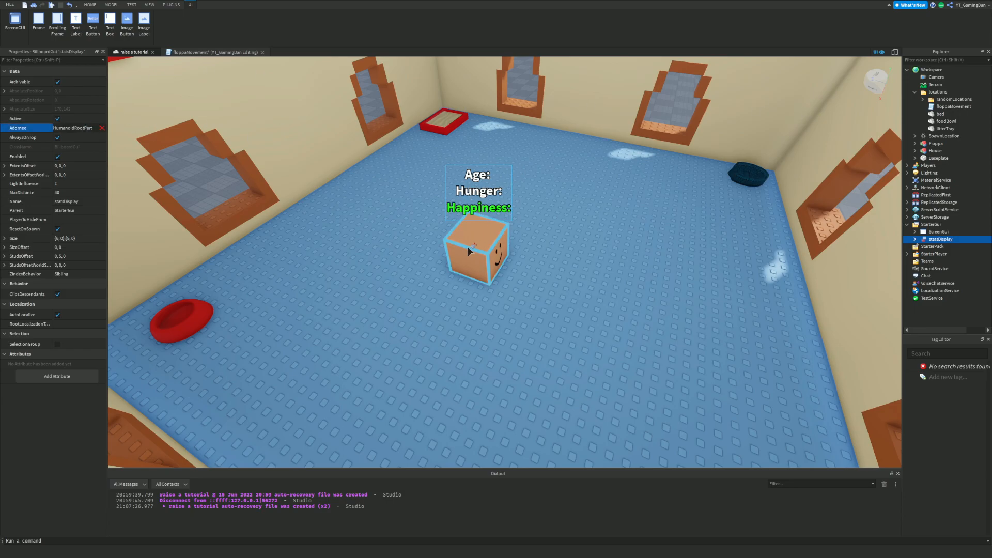
# - In floppaMovement, declare local floppa = workspace:WaitForChild("Floppa") on line 3
pyautogui.click(207, 53)
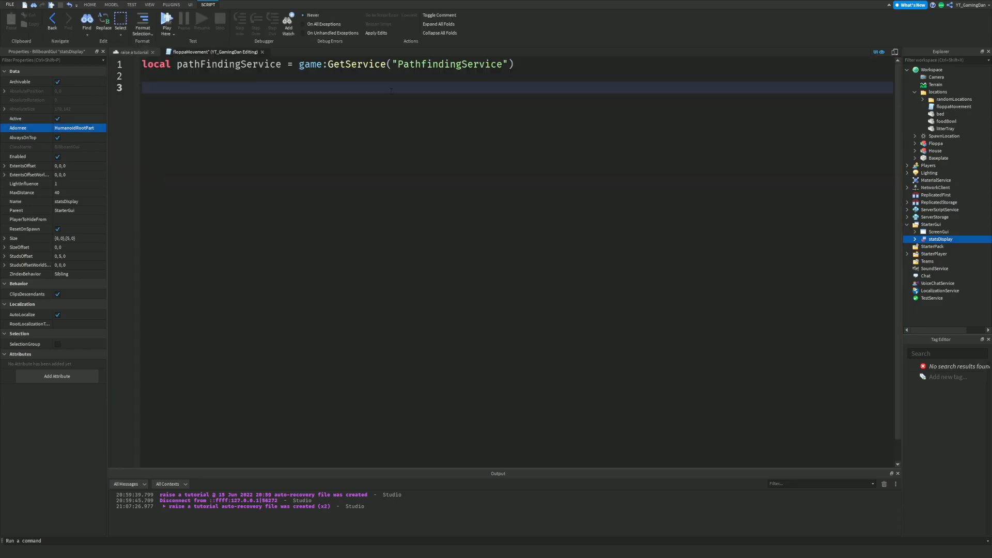
pyautogui.write('local floppa = workspace:')
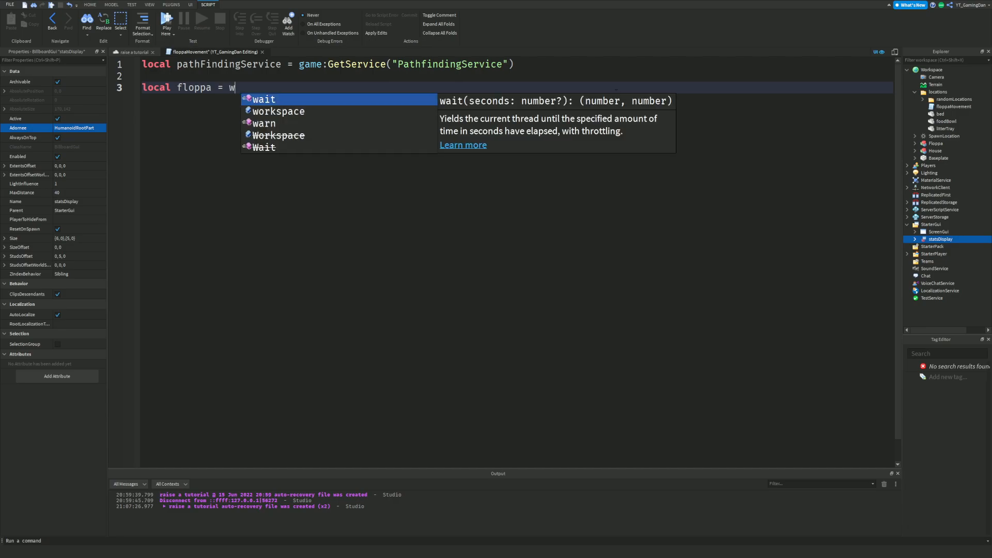
pyautogui.write('Floppa')
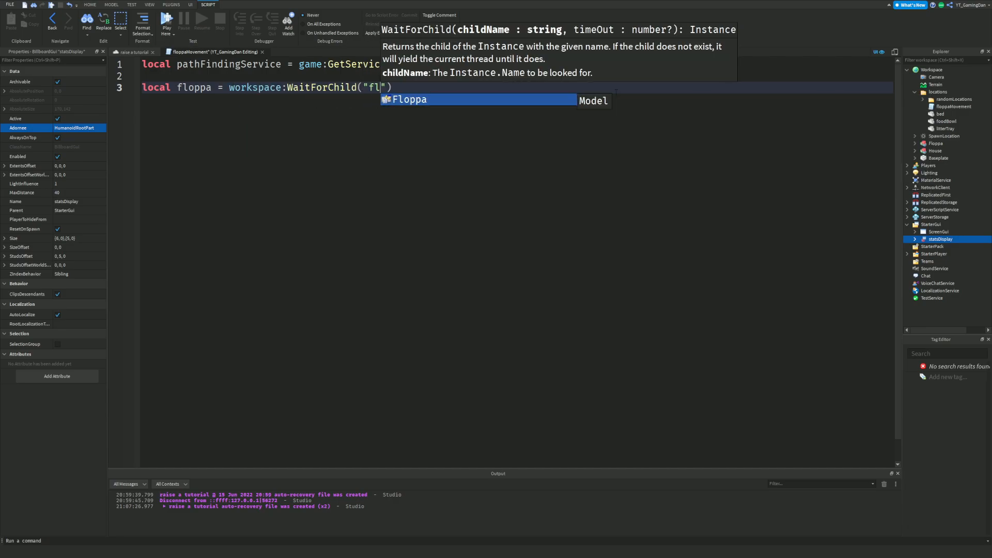
pyautogui.press('End')
# - On the line below, declare local humanoidRootPart = floppa:WaitForChild("HumanoidRootPart")
pyautogui.press('Return')
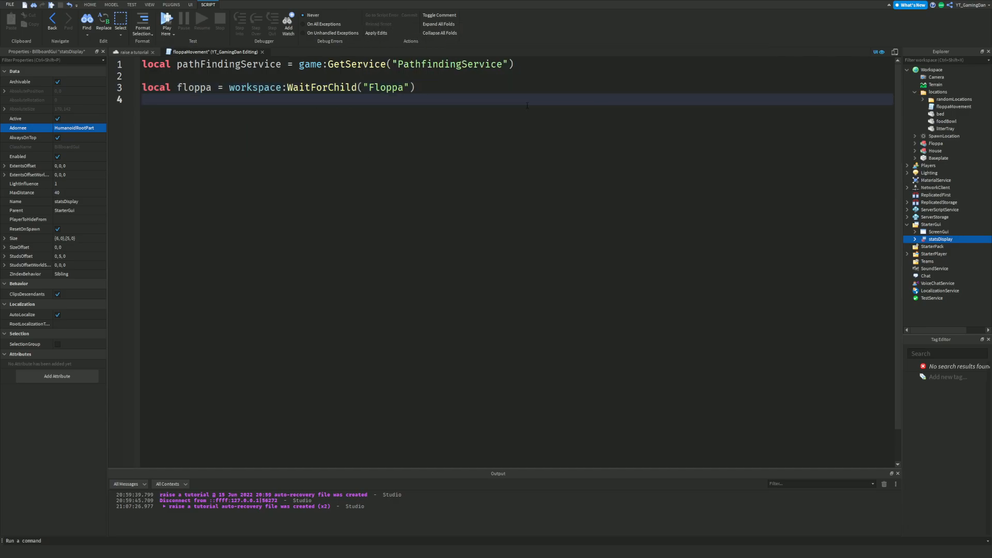
pyautogui.write('local humanoidRootP')
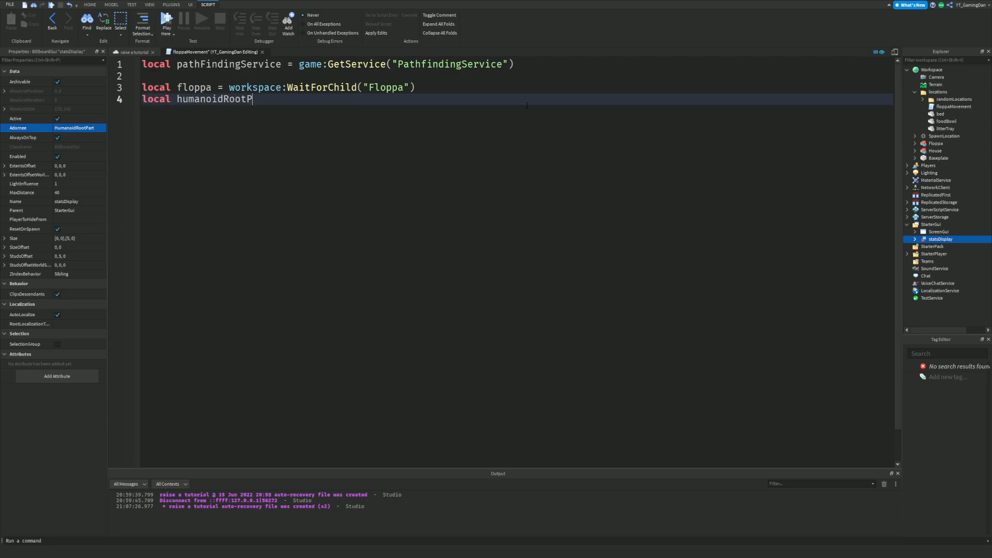
pyautogui.write('art = flo')
pyautogui.press('Tab')
pyautogui.press('BackSpace')
pyautogui.press('BackSpace')
pyautogui.press('BackSpace')
pyautogui.press('BackSpace')
pyautogui.press('BackSpace')
pyautogui.press('BackSpace')
pyautogui.press('BackSpace')
pyautogui.press('BackSpace')
pyautogui.press('BackSpace')
pyautogui.press('BackSpace')
pyautogui.write('p')
pyautogui.press('Tab')
pyautogui.write(':W')
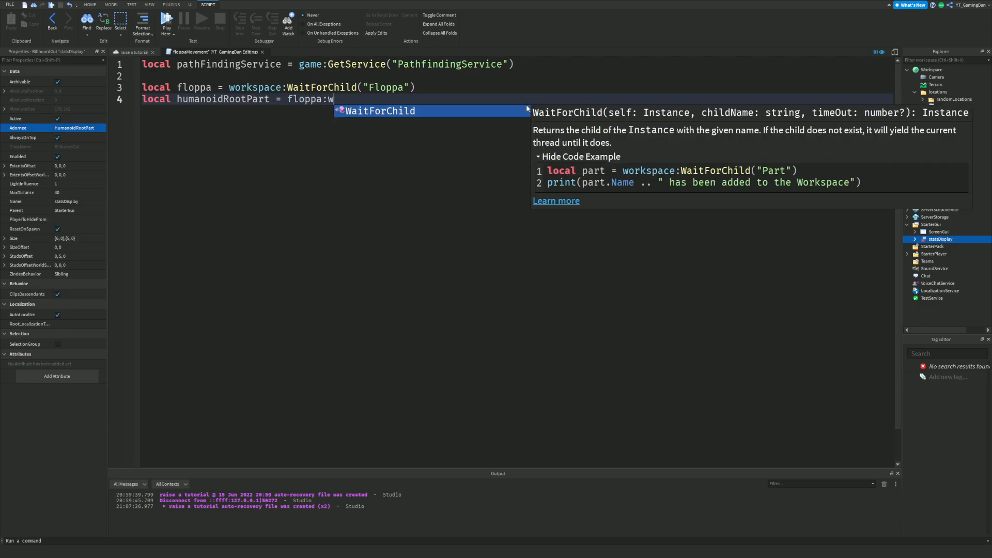
pyautogui.press('Tab')
pyautogui.write('("hu')
pyautogui.write('mn')
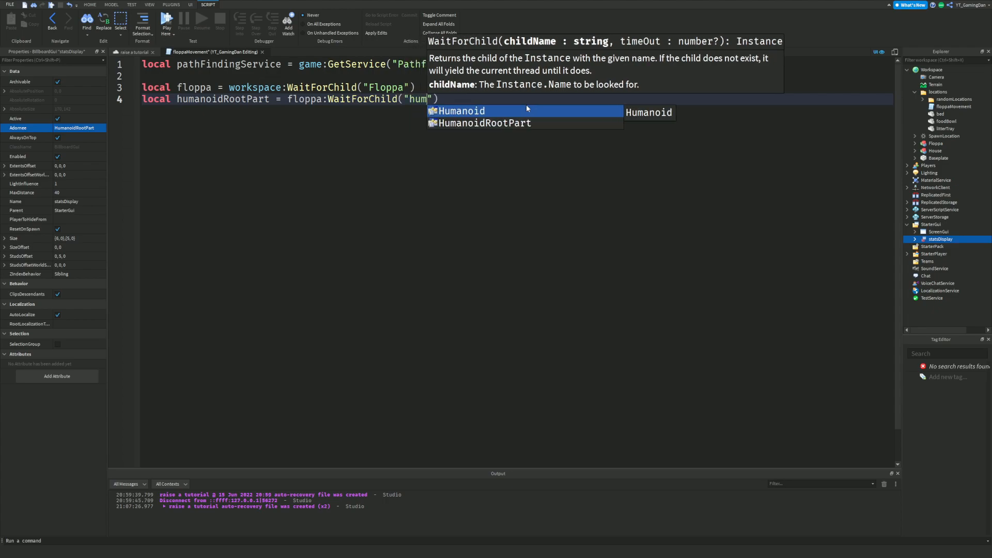
pyautogui.click(538, 122)
pyautogui.click(546, 97)
# - Add a line declaring local humanoid = floppa:WaitForChild("Humanoid")
pyautogui.press('Return')
pyautogui.write('l')
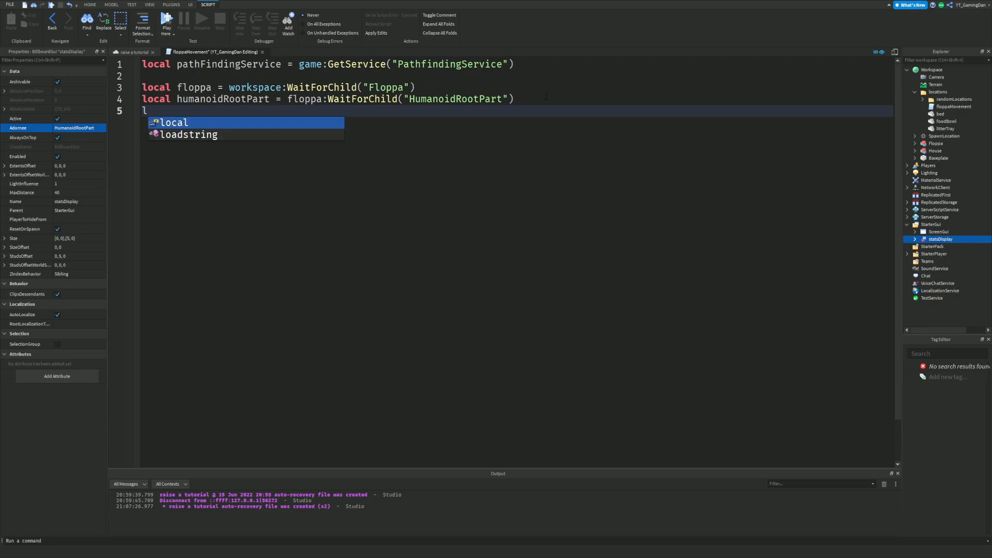
pyautogui.write('ocal huma')
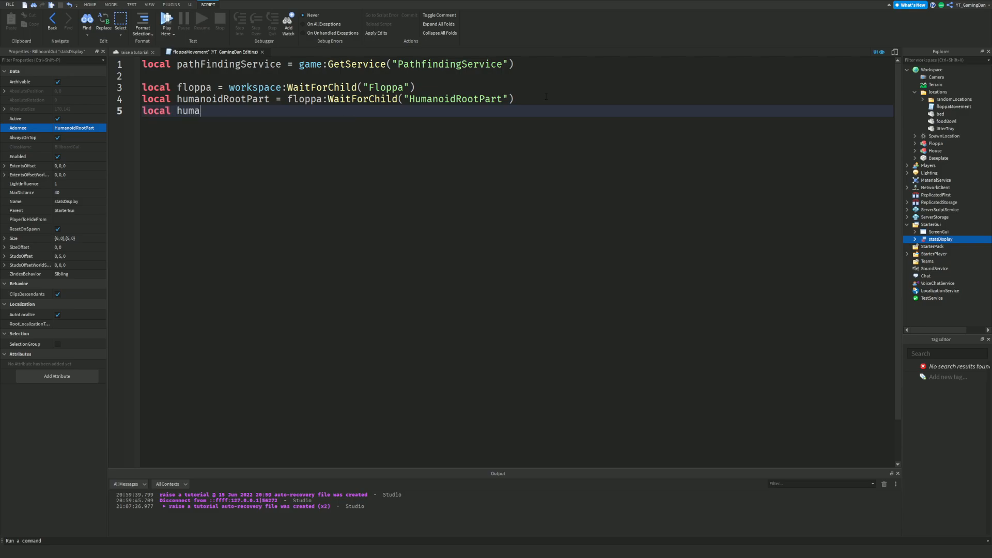
pyautogui.write('noid  =flo')
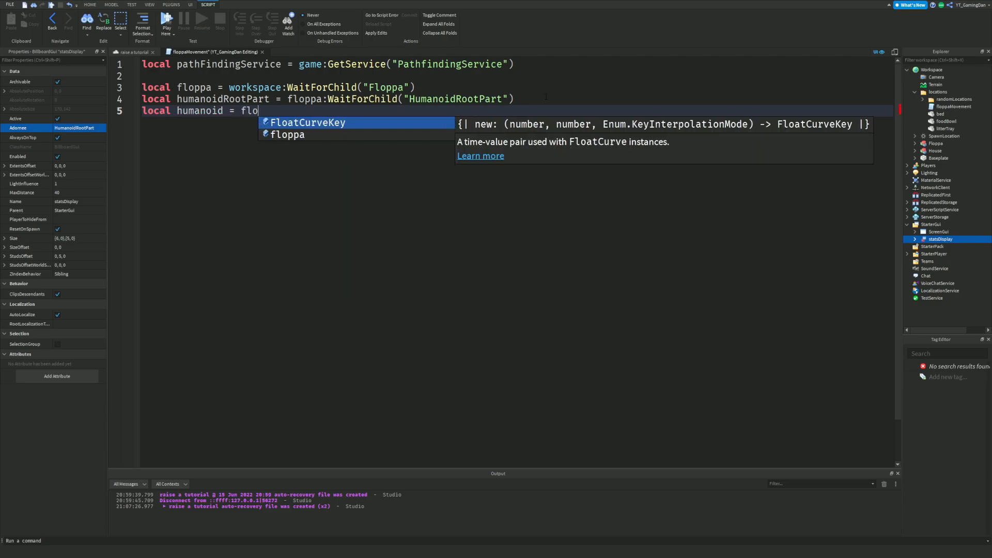
pyautogui.write('ppa:W')
pyautogui.press('Tab')
pyautogui.write('("Hu')
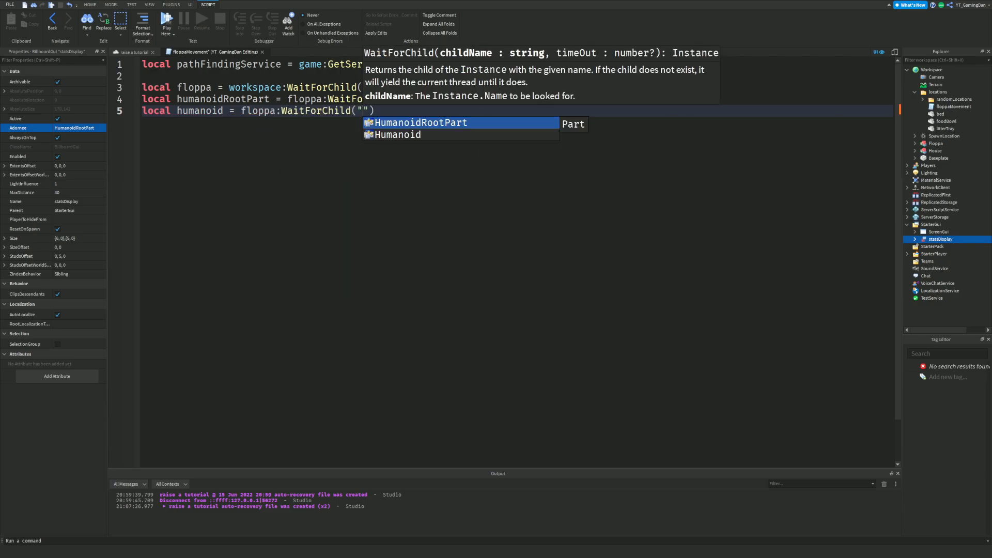
pyautogui.press('Tab')
pyautogui.doubleClick(413, 111)
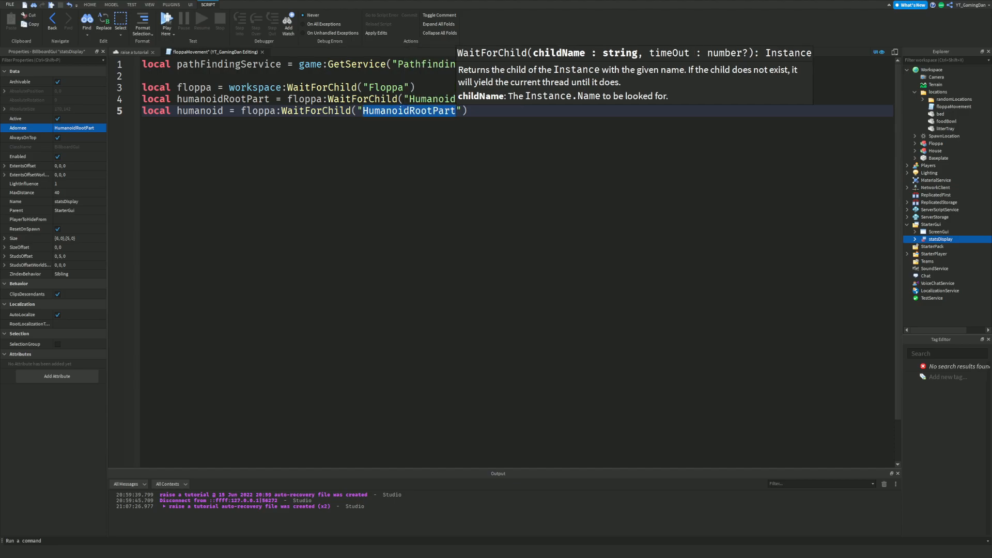
pyautogui.write('hum')
pyautogui.click(442, 133)
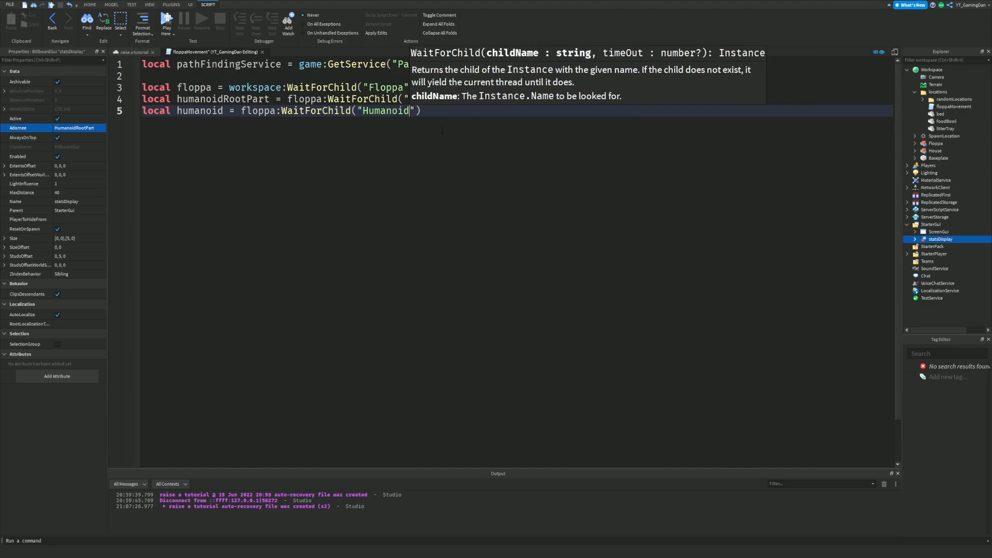
pyautogui.click(441, 112)
# - Declare local locations = script.Parent and local randomLocations = locations:WaitForChild("randomLocations") on two new lines
pyautogui.press('Return')
pyautogui.write('local locations = script.Parent')
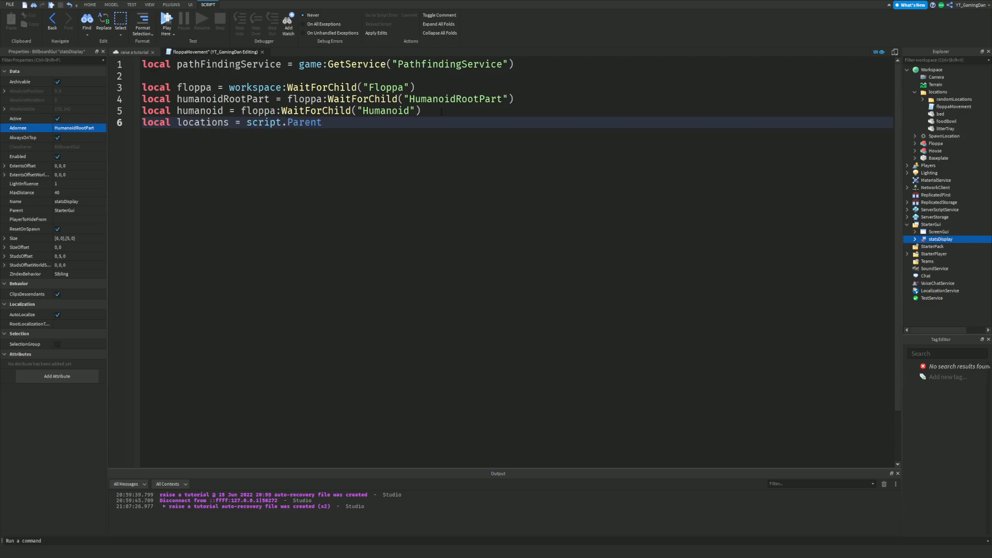
pyautogui.press('Return')
pyautogui.write('local randomLocations = ')
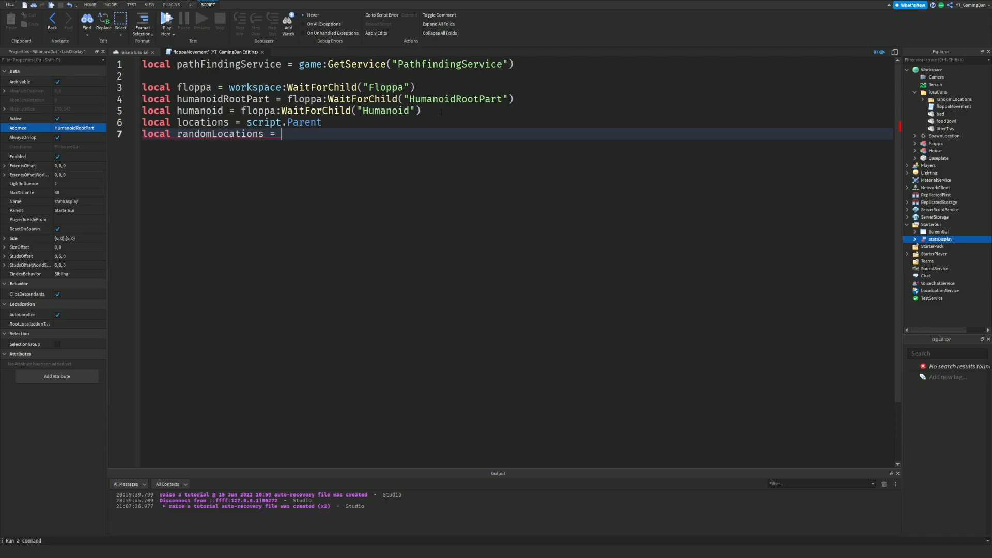
pyautogui.write('locations:W')
pyautogui.press('Tab')
pyautogui.write('("r')
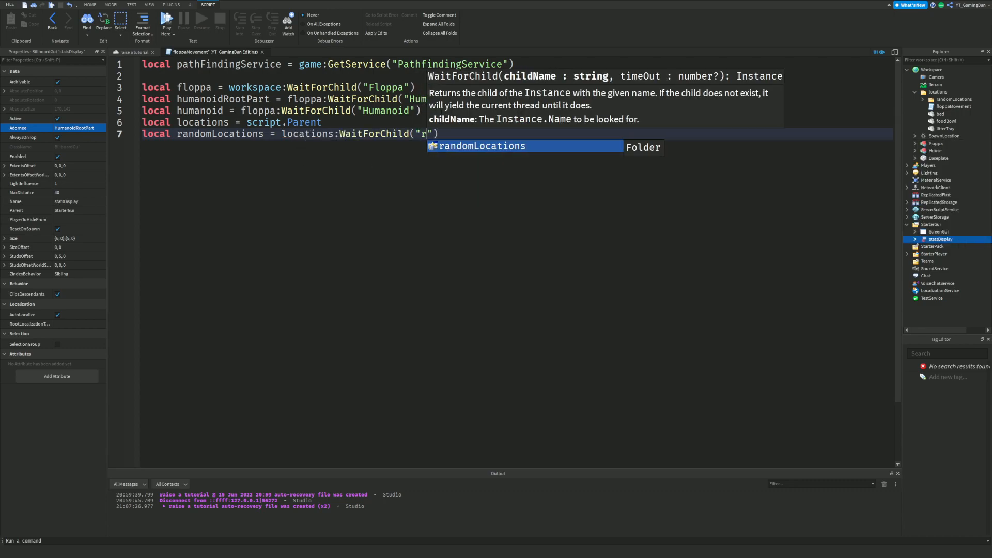
pyautogui.press('Tab')
pyautogui.click(529, 135)
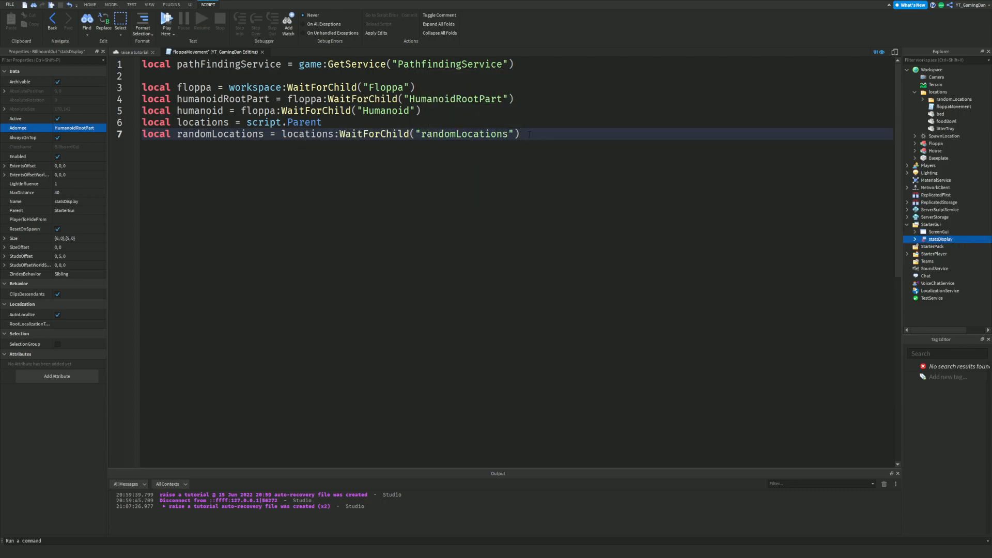
# - Leave a blank line and declare local path = pathFindingService:CreatePath() on line 9
pyautogui.press('Return')
pyautogui.press('Return')
pyautogui.write('lo')
pyautogui.press('BackSpace')
pyautogui.press('BackSpace')
pyautogui.write('local path =')
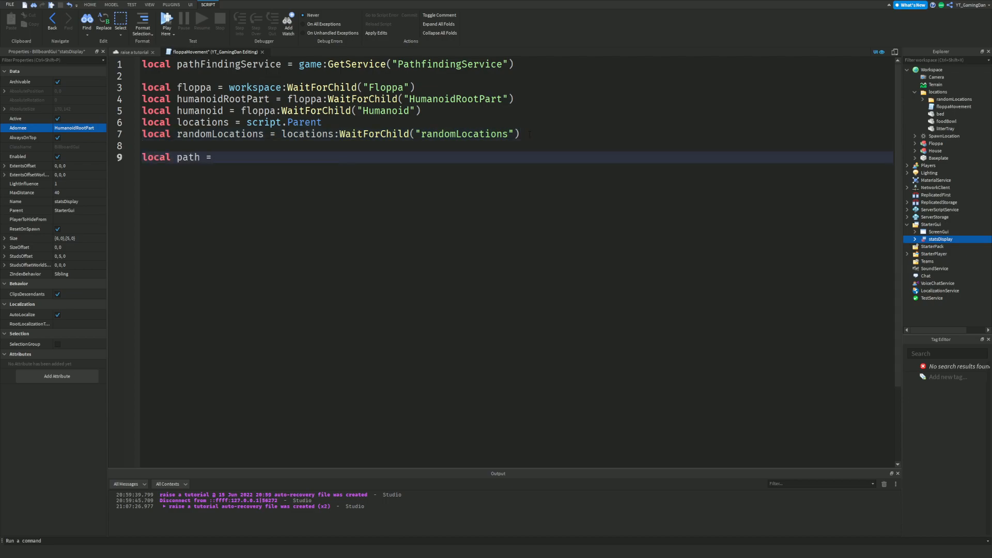
pyautogui.write(' pathFindingService:')
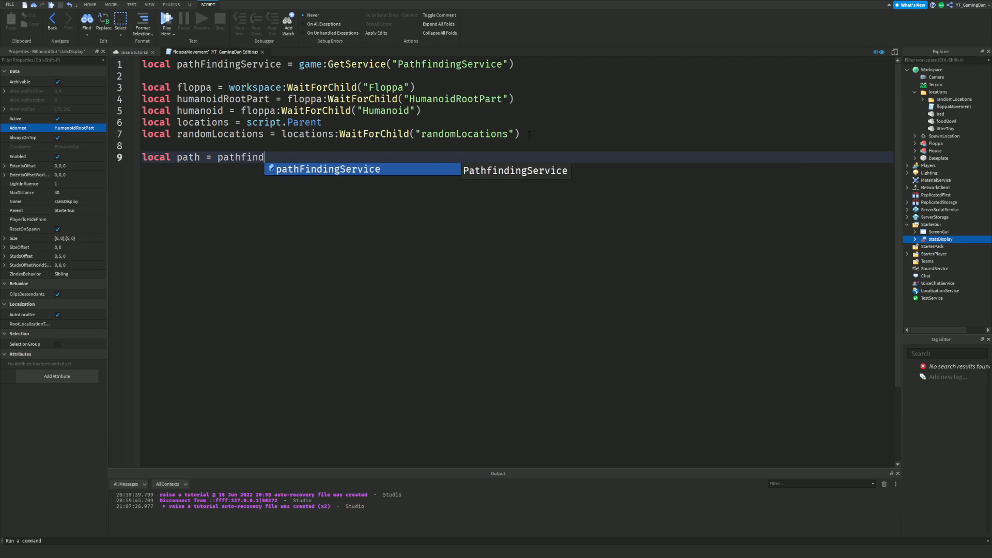
pyautogui.write('crr')
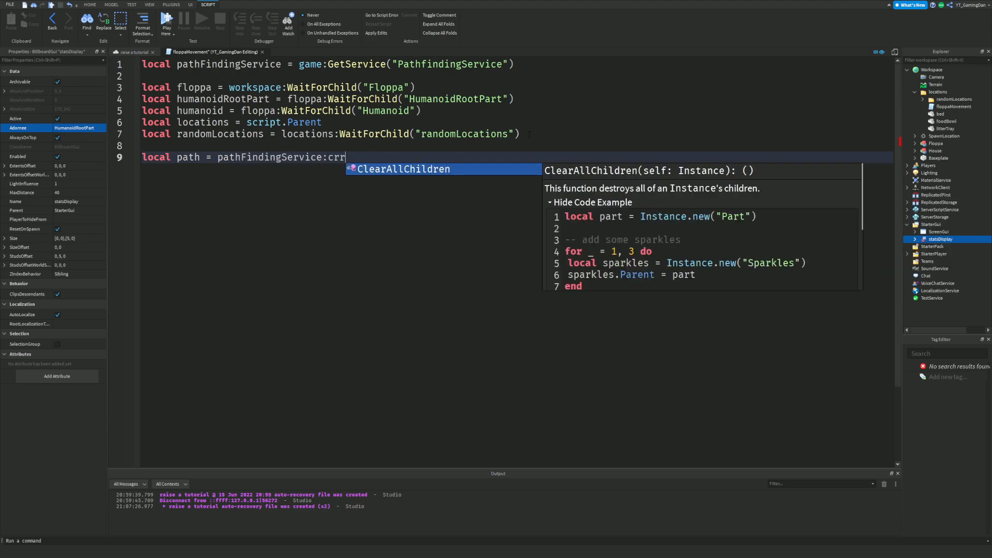
pyautogui.press('Tab')
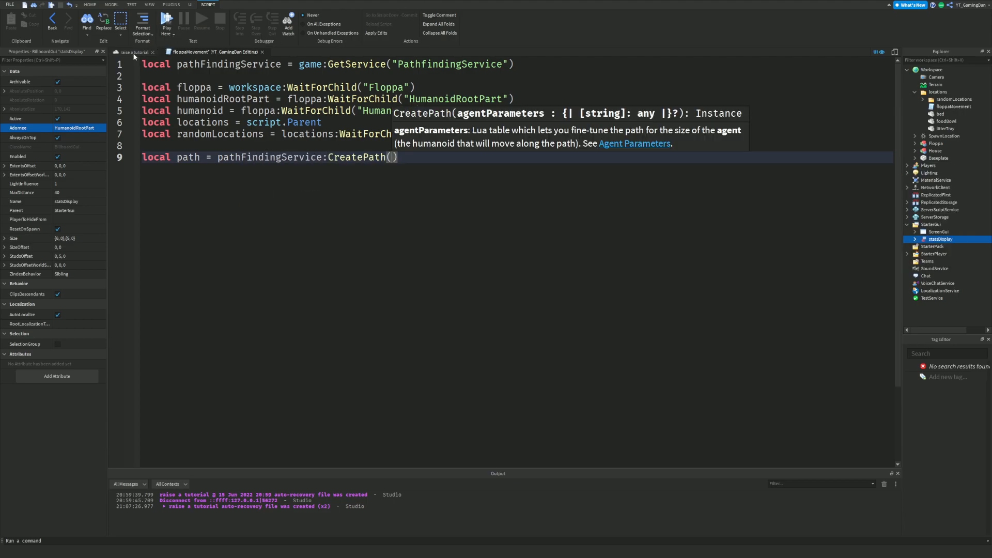
pyautogui.click(133, 53)
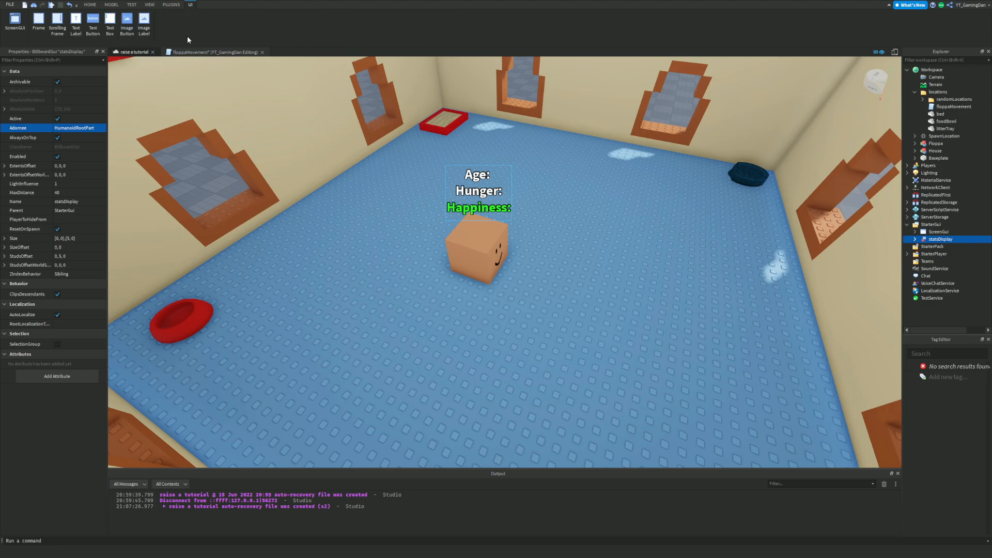
pyautogui.click(216, 52)
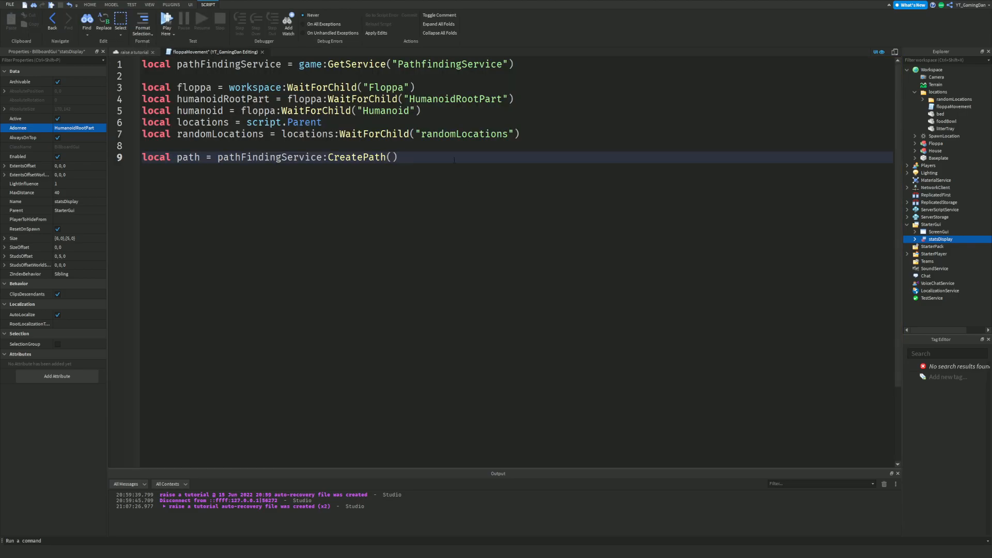
# - Leave a blank line below the path declaration and begin a local declaration on line 11
pyautogui.press('Return')
pyautogui.press('Return')
pyautogui.write('local')
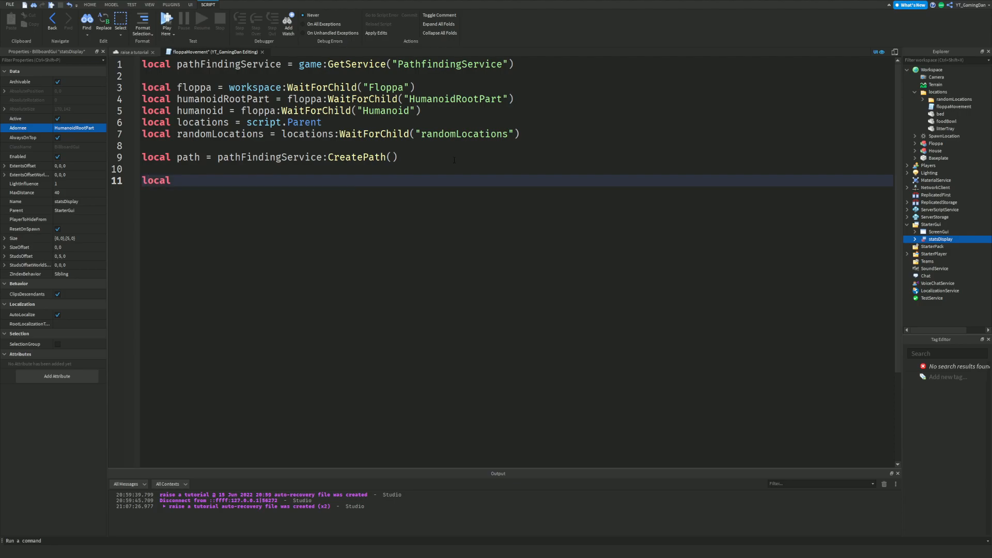
# - Examine parts 1, 2 and 3 inside the randomLocations folder, returning to the floppaMovement script
pyautogui.click(132, 52)
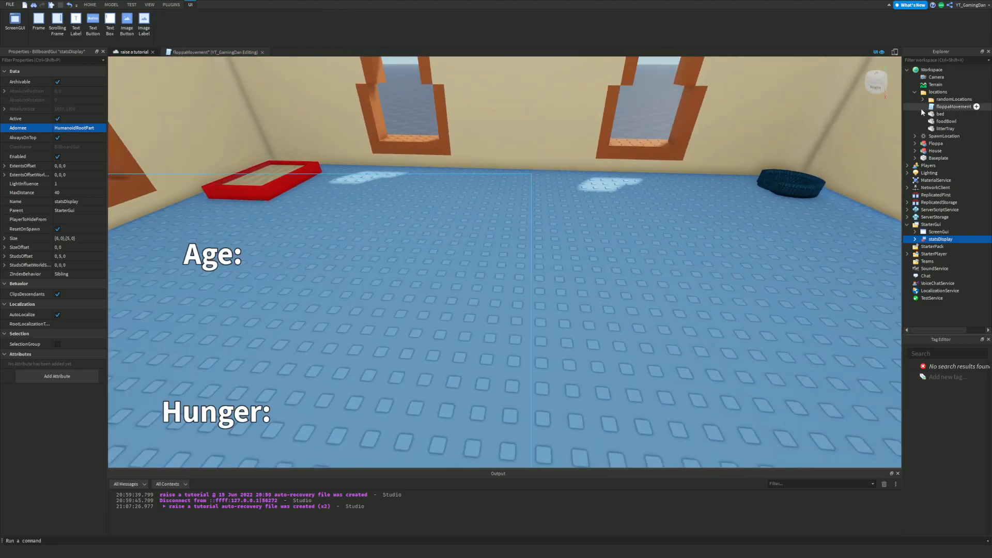
pyautogui.click(923, 99)
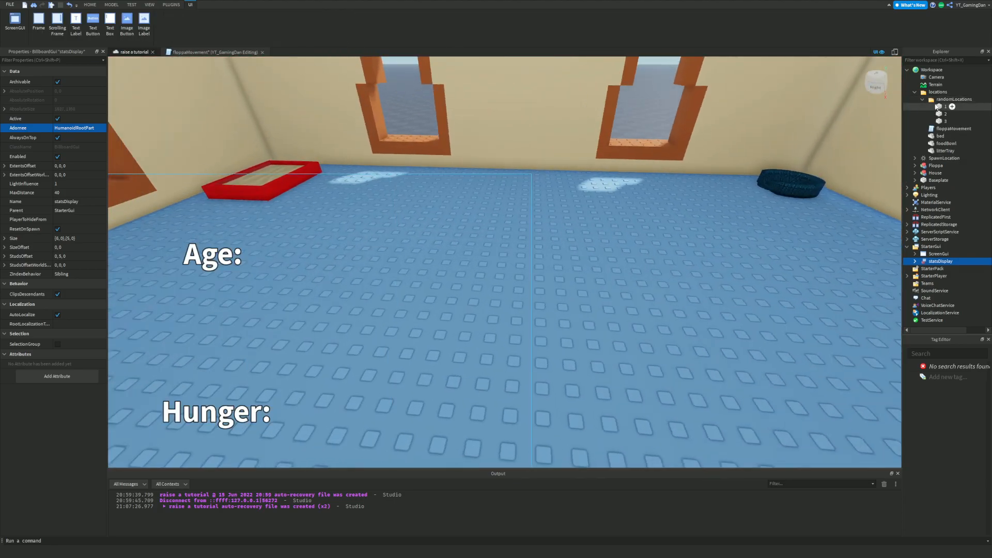
pyautogui.click(945, 106)
pyautogui.click(949, 115)
pyautogui.click(945, 122)
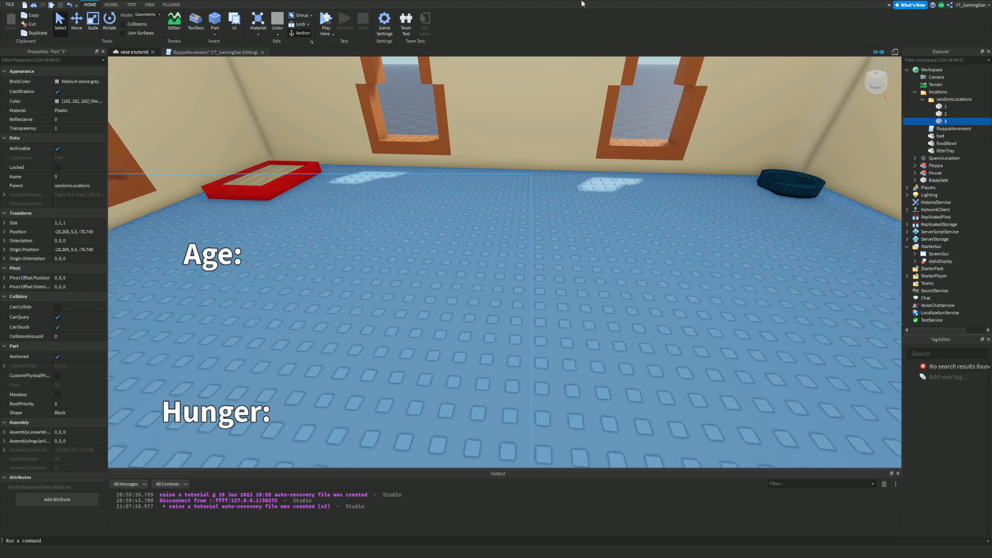
pyautogui.click(178, 53)
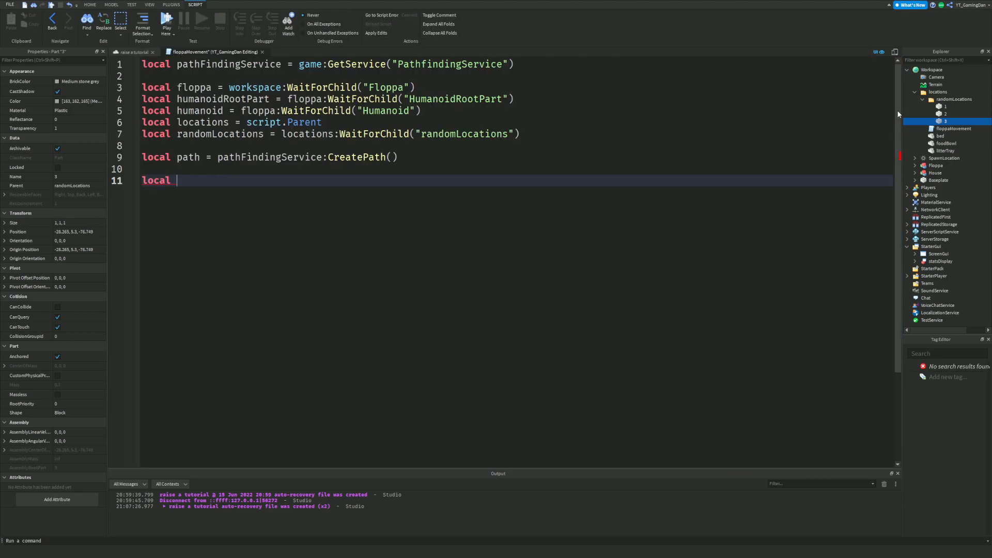
# - Complete line 11 as local randomLocation = randomLocations:FindFirstChild() with an empty argument
pyautogui.write('randomLocations')
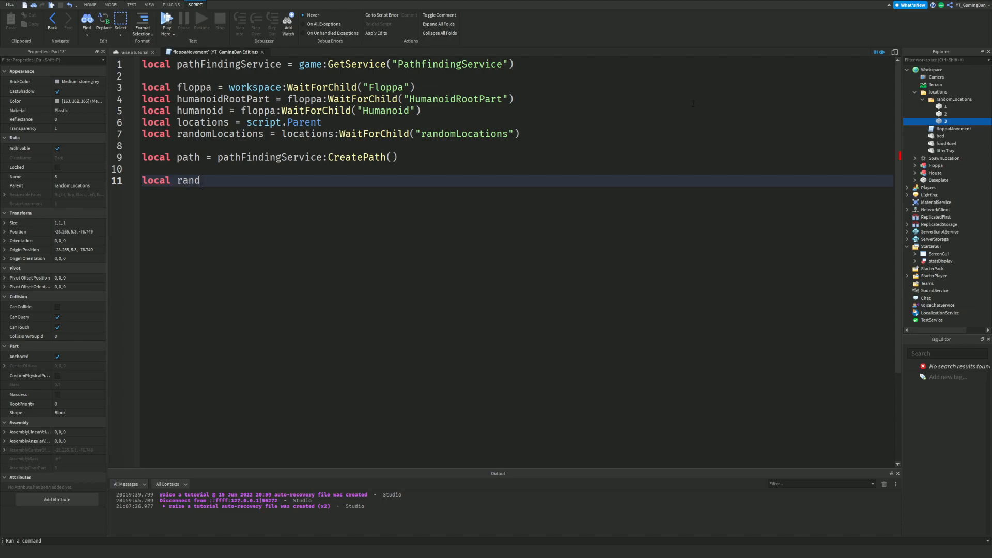
pyautogui.press('BackSpace')
pyautogui.write('= ran')
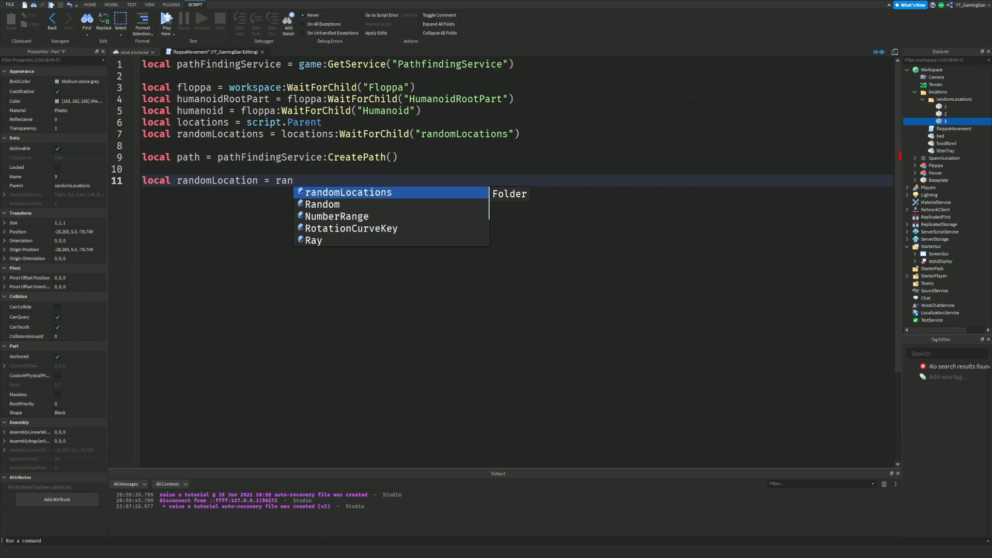
pyautogui.press('Tab')
pyautogui.write(':')
pyautogui.press('Down')
pyautogui.press('Tab')
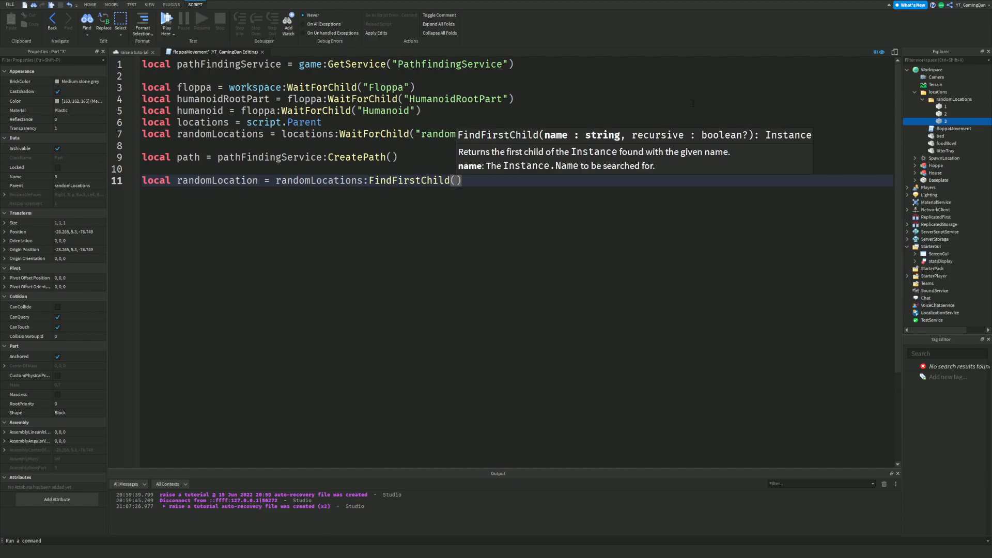
# - Pass math.random(1,3) as the argument of the FindFirstChild call
pyautogui.write('math.r')
pyautogui.press('Tab')
pyautogui.write('1,3')
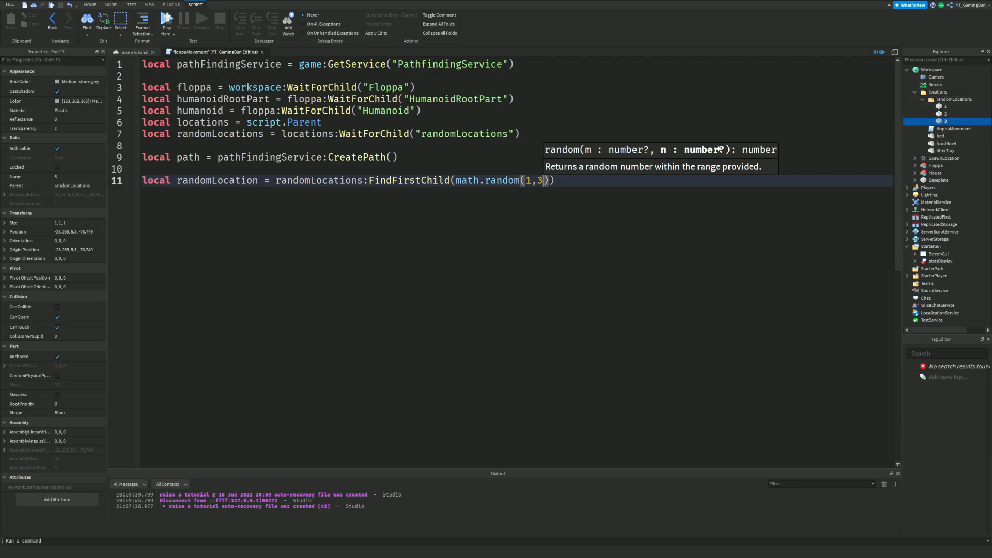
pyautogui.press('BackSpace')
pyautogui.write('3')
# - Check location parts 1 and 3 and look around the house interior near Floppa, returning to the floppaMovement script
pyautogui.click(947, 107)
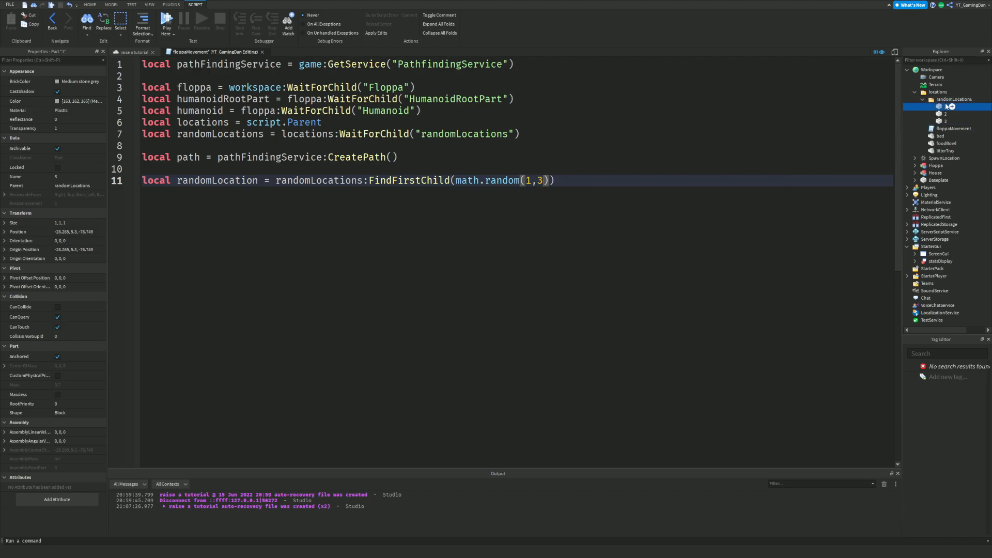
pyautogui.click(945, 121)
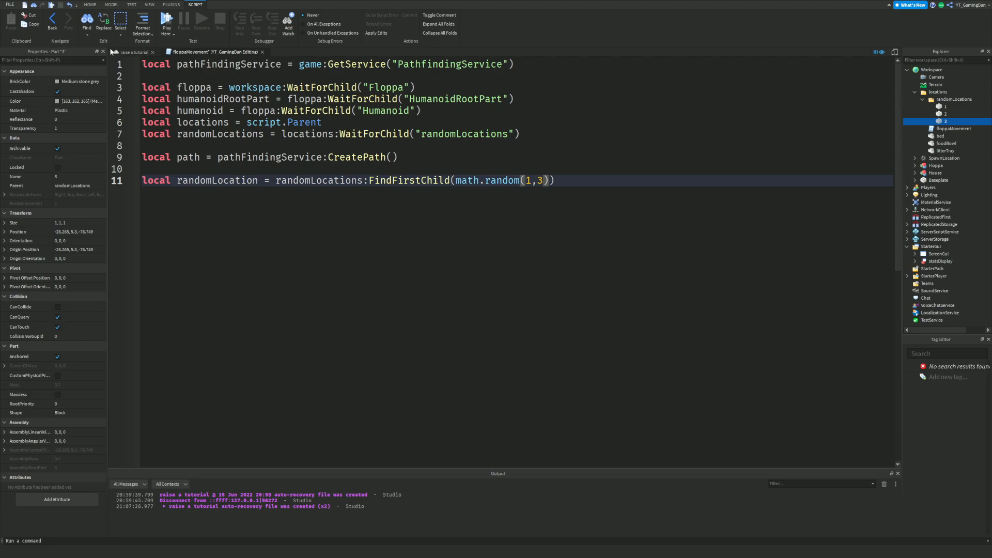
pyautogui.click(133, 52)
pyautogui.moveTo(621, 186); pyautogui.dragTo(621, 186, button='right')
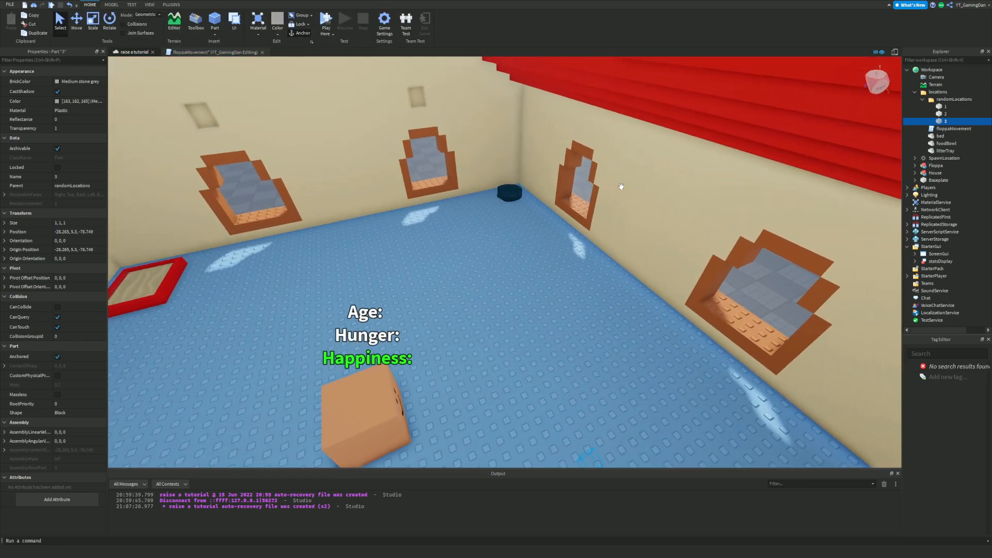
pyautogui.press('a')
pyautogui.moveTo(642, 185); pyautogui.dragTo(641, 182, button='right')
pyautogui.press('d')
pyautogui.press('w')
pyautogui.press('s')
pyautogui.press('w')
pyautogui.press('s')
pyautogui.moveTo(714, 148); pyautogui.dragTo(713, 173, button='right')
pyautogui.press('s')
pyautogui.press('w')
pyautogui.press('d')
pyautogui.press('w')
pyautogui.press('a')
pyautogui.press('s')
pyautogui.press('w')
pyautogui.press('w')
pyautogui.press('s')
pyautogui.press('w')
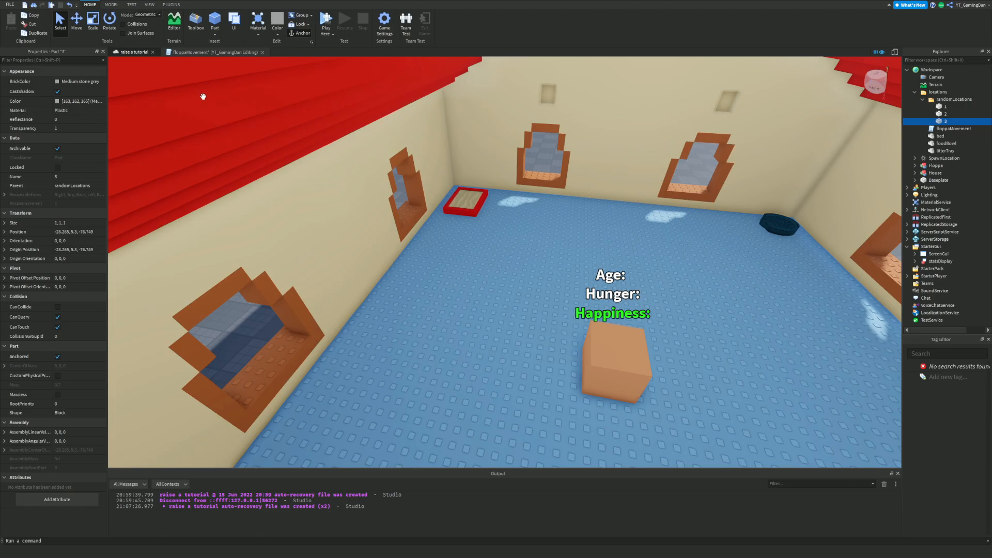
pyautogui.click(212, 52)
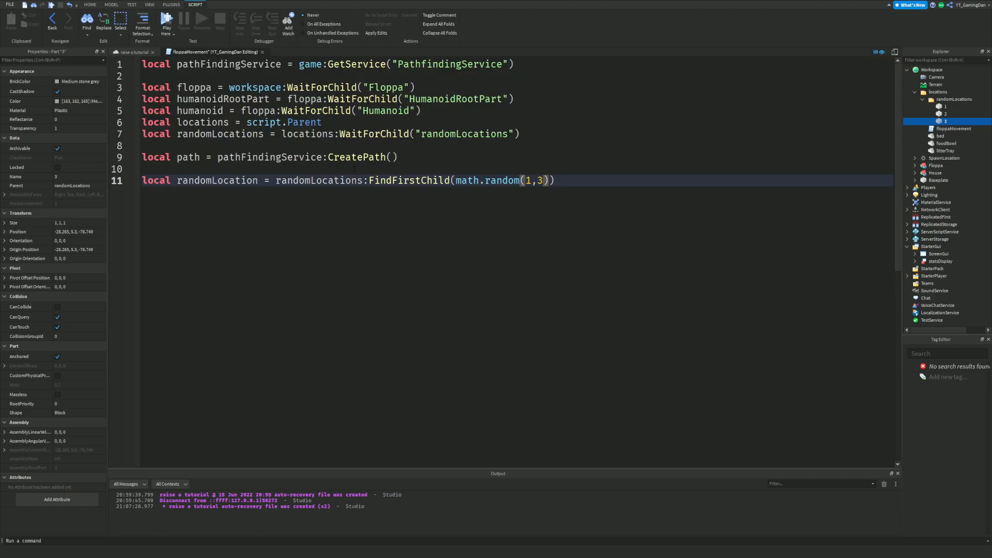
# - Add a path:ComputeAsync() call on line 12, below the randomLocation declaration
pyautogui.press('Return')
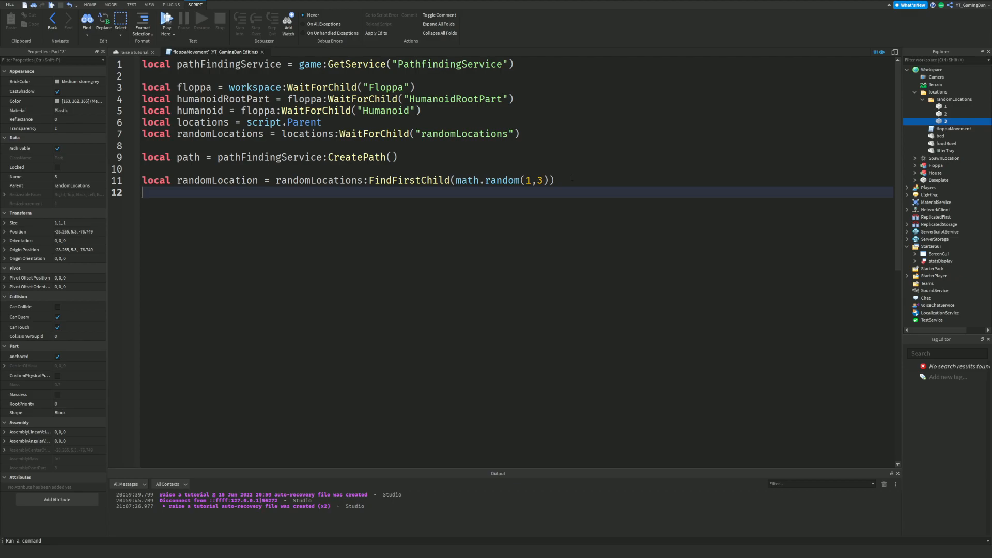
pyautogui.write('pairs(')
pyautogui.press('BackSpace')
pyautogui.press('BackSpace')
pyautogui.press('BackSpace')
pyautogui.press('BackSpace')
pyautogui.write('th:co')
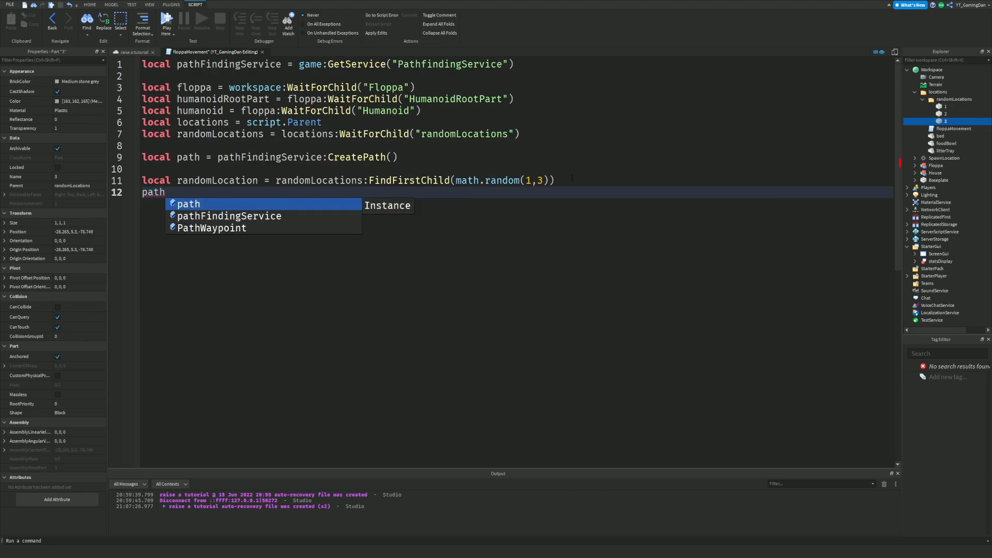
pyautogui.press('BackSpace')
pyautogui.press('BackSpace')
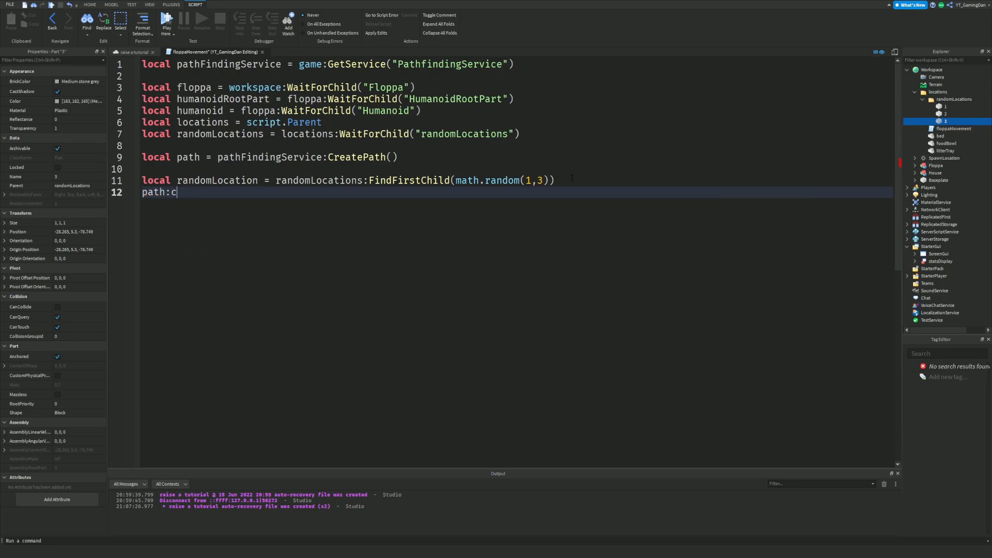
pyautogui.write('ComputeAsu')
pyautogui.press('BackSpace')
pyautogui.write('ync(')
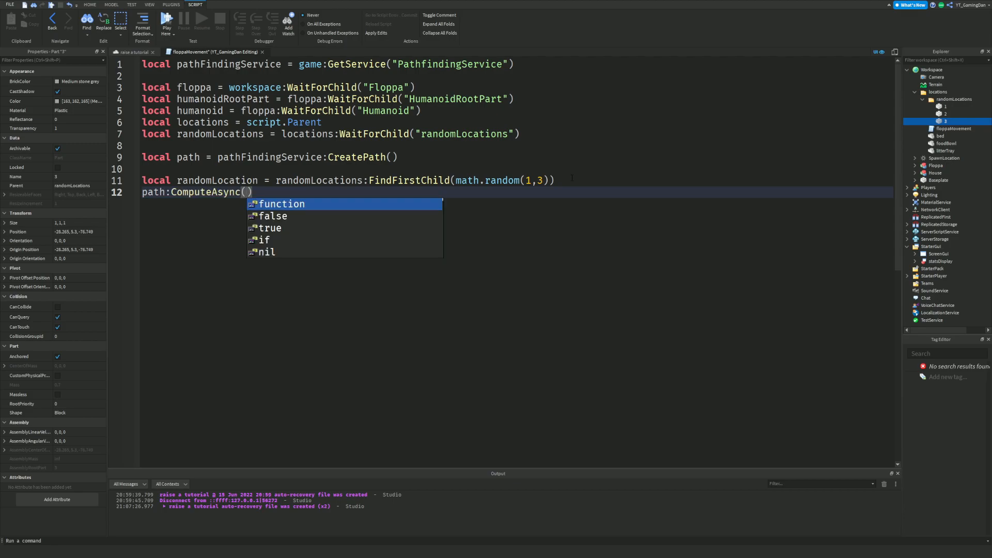
# - Pass humanoidRootPart.Position and randomLocation.Position as the two arguments of ComputeAsync
pyautogui.write('humnaod')
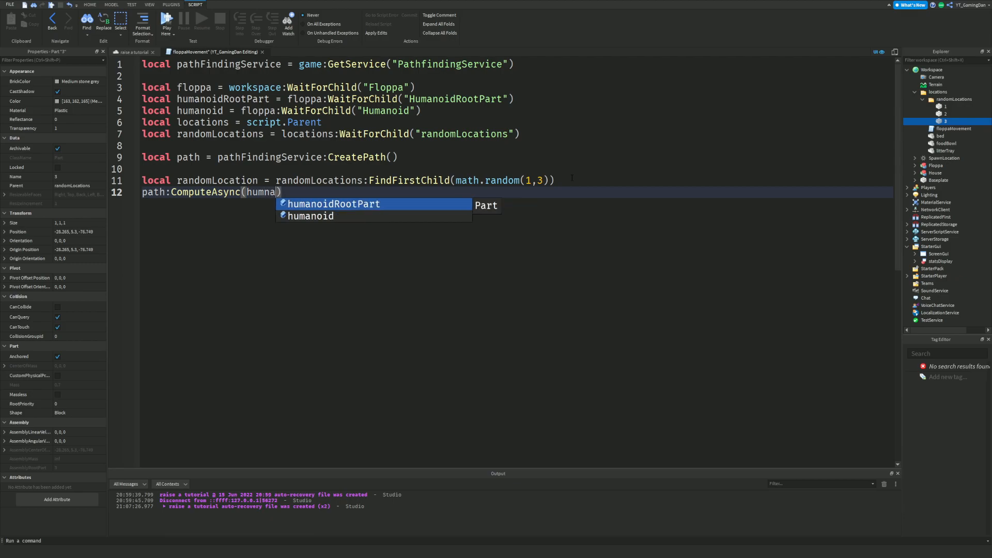
pyautogui.write('r')
pyautogui.press('Return')
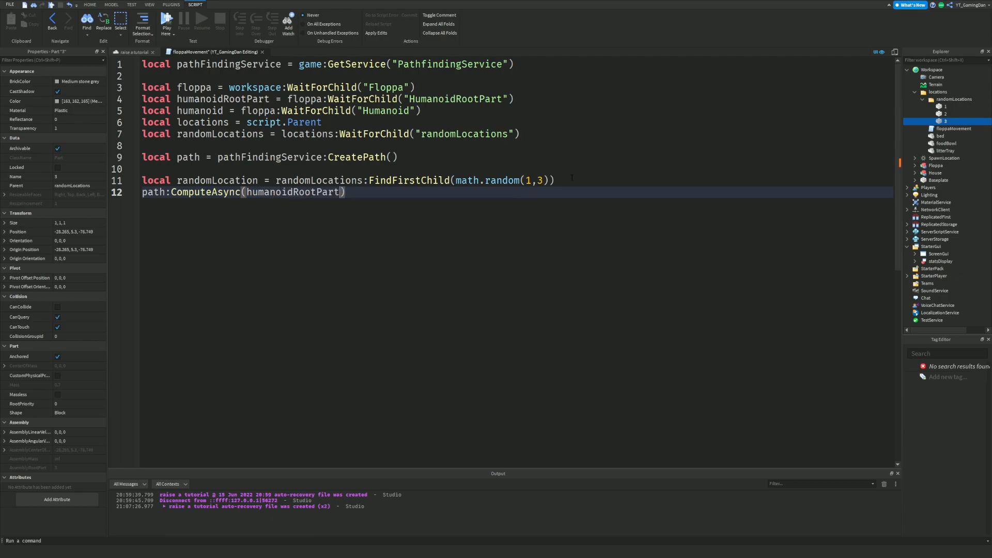
pyautogui.write('.Po')
pyautogui.press('Return')
pyautogui.write(', ran')
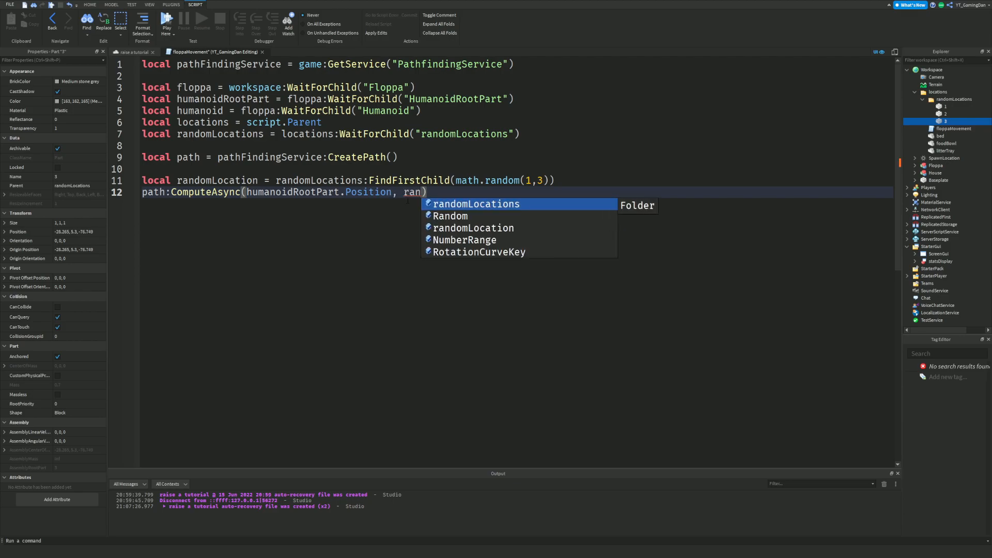
pyautogui.click(468, 226)
pyautogui.write('.po')
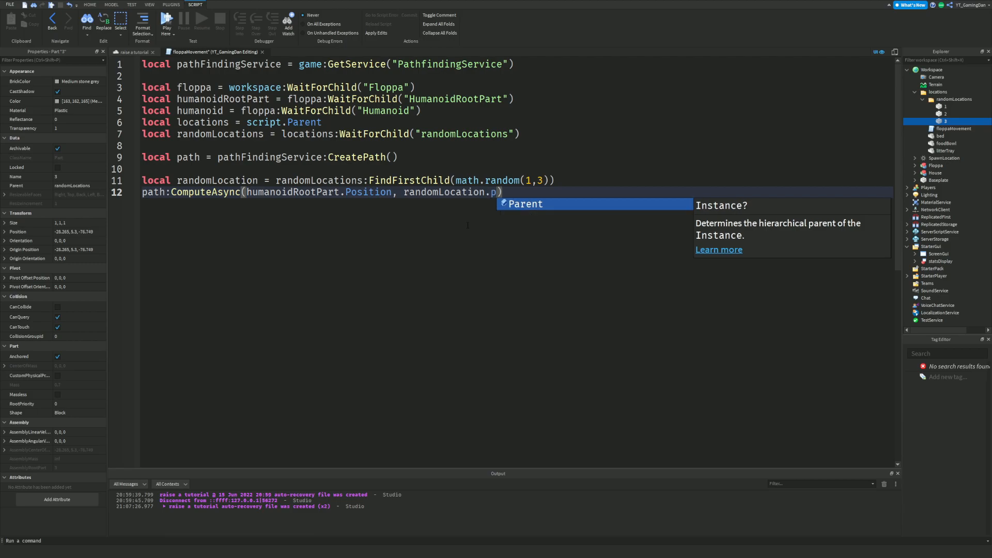
pyautogui.press('BackSpace')
pyautogui.press('BackSpace')
pyautogui.write('Position')
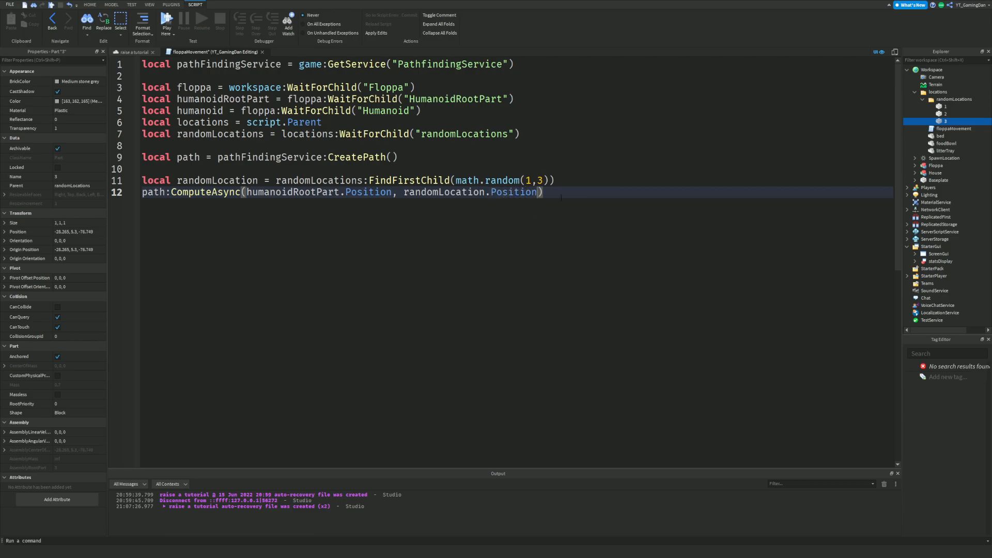
# - Review the ComputeAsync start and end arguments against Floppa's place in the house view
pyautogui.doubleClick(289, 192)
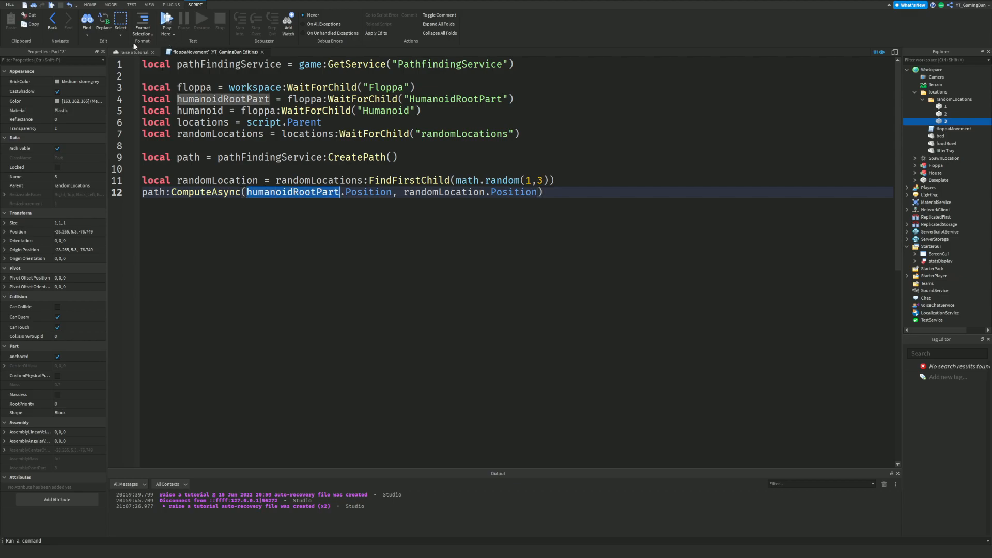
pyautogui.click(134, 52)
pyautogui.click(230, 53)
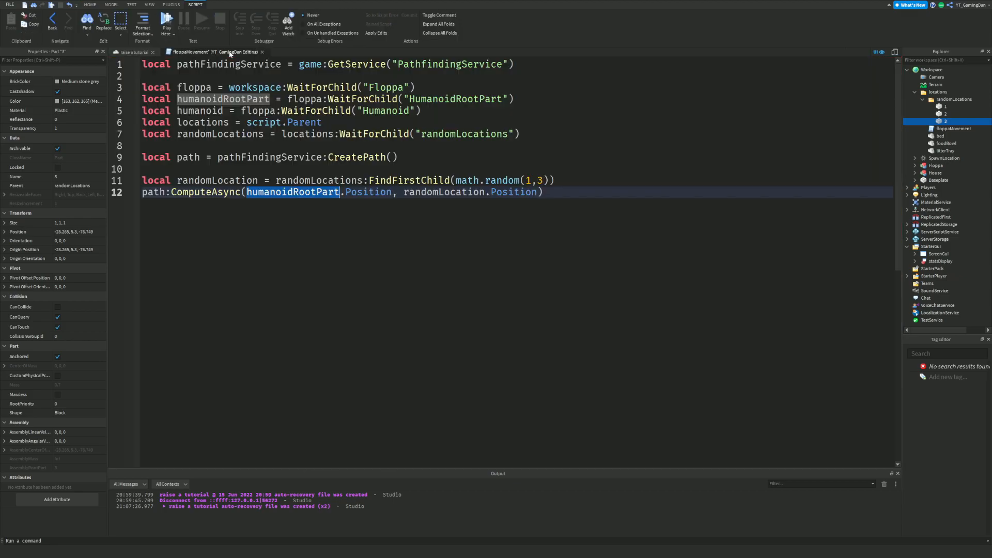
pyautogui.doubleClick(524, 193)
pyautogui.doubleClick(437, 191)
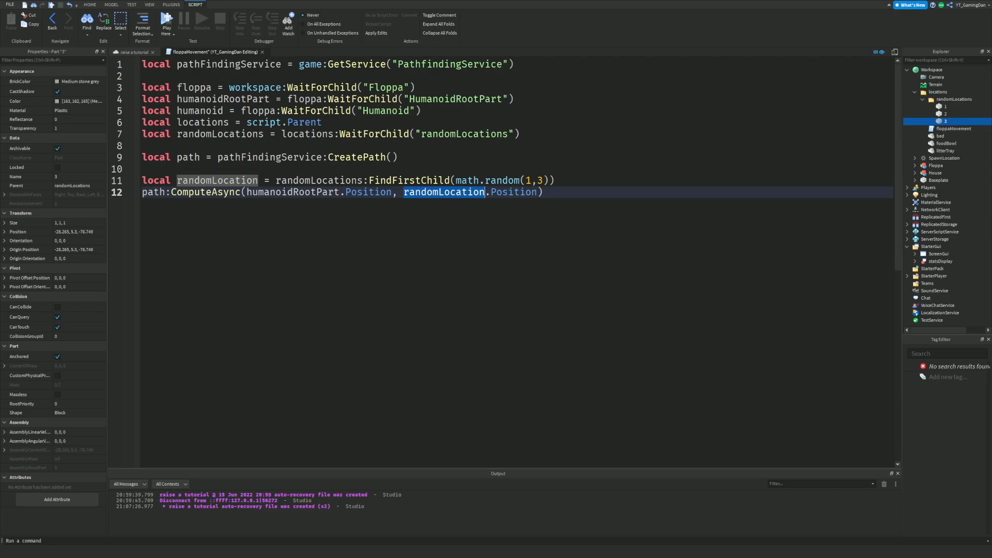
pyautogui.click(132, 52)
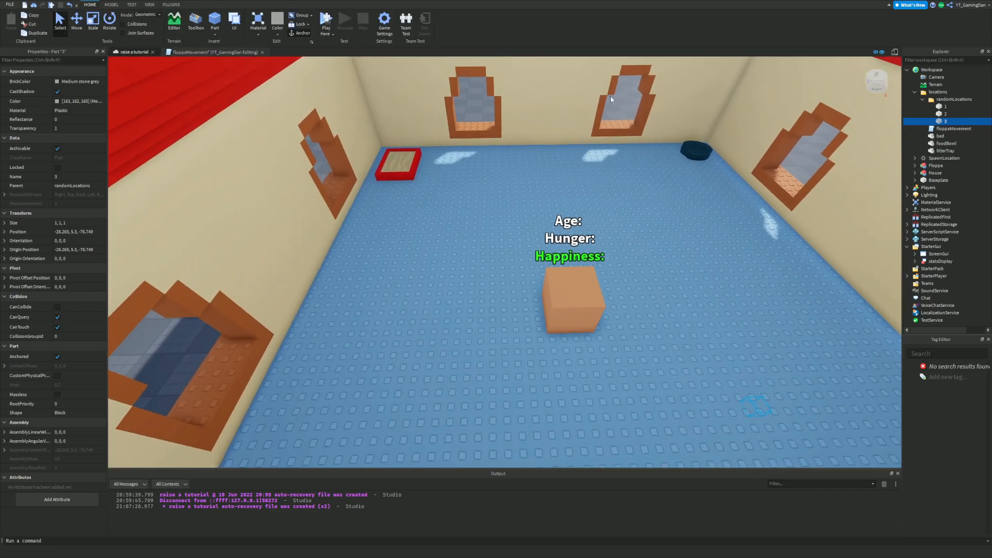
pyautogui.click(230, 53)
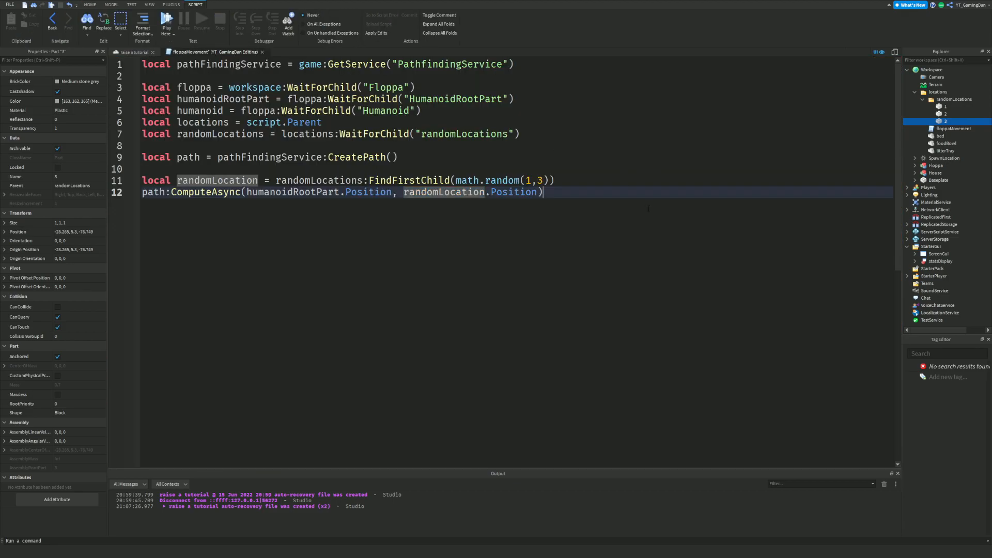
# - Declare local waypoints = path:GetWaypoints() on a new line below the ComputeAsync call
pyautogui.click(601, 192)
pyautogui.press('Return')
pyautogui.write('local')
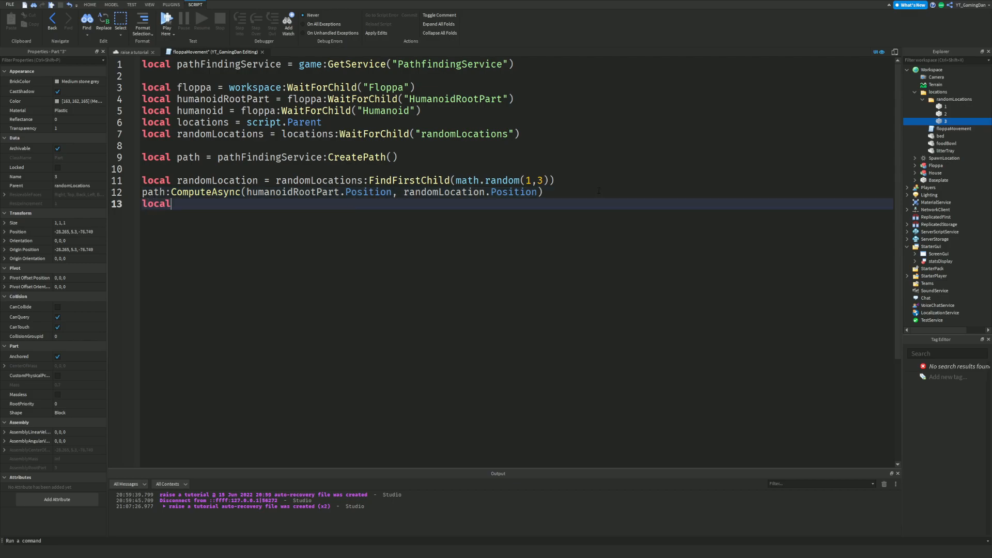
pyautogui.write(' waypoints = pat')
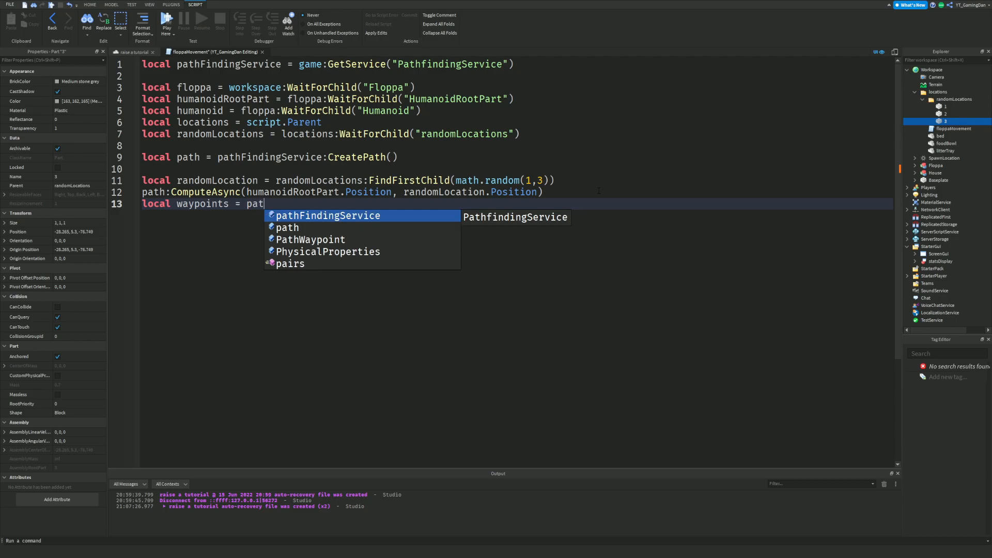
pyautogui.write('h:get')
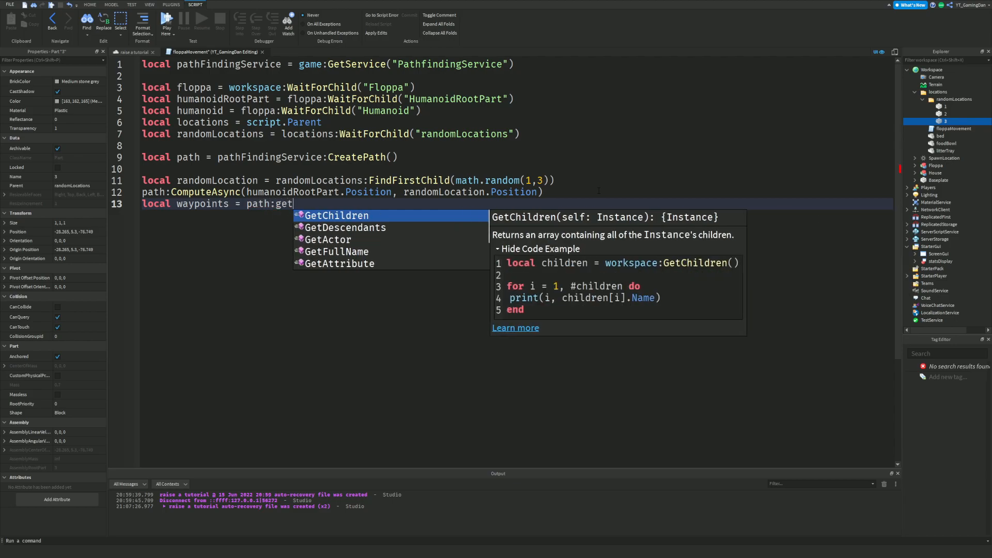
pyautogui.write('way')
pyautogui.press('BackSpace')
pyautogui.press('BackSpace')
pyautogui.press('BackSpace')
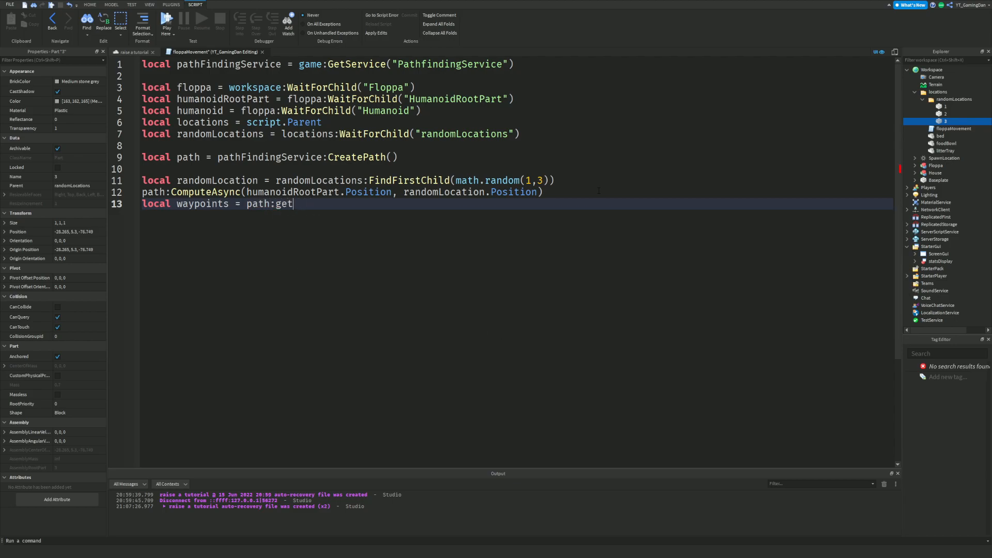
pyautogui.press('BackSpace')
pyautogui.press('BackSpace')
pyautogui.press('BackSpace')
pyautogui.write('GetWay')
pyautogui.write('ints()')
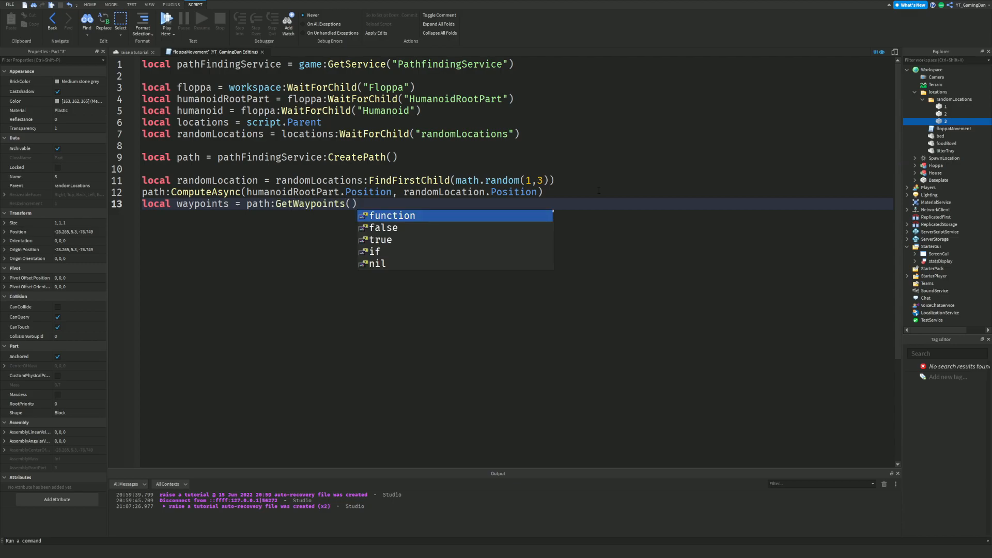
pyautogui.press('Tab')
pyautogui.press('BackSpace')
pyautogui.press('BackSpace')
pyautogui.press('BackSpace')
pyautogui.press('BackSpace')
pyautogui.press('BackSpace')
pyautogui.press('BackSpace')
pyautogui.press('BackSpace')
pyautogui.press('BackSpace')
# - Add a humanoid:MoveTo(randomLocation.Position) call on line 14, below the waypoints declaration
pyautogui.press('End')
pyautogui.press('Return')
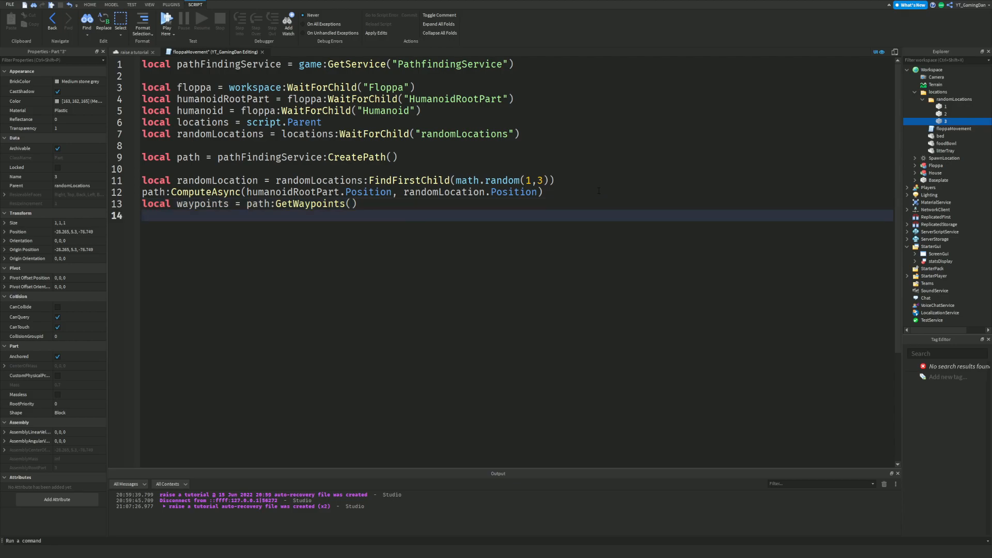
pyautogui.write('hu')
pyautogui.press('Tab')
pyautogui.write(':moveT')
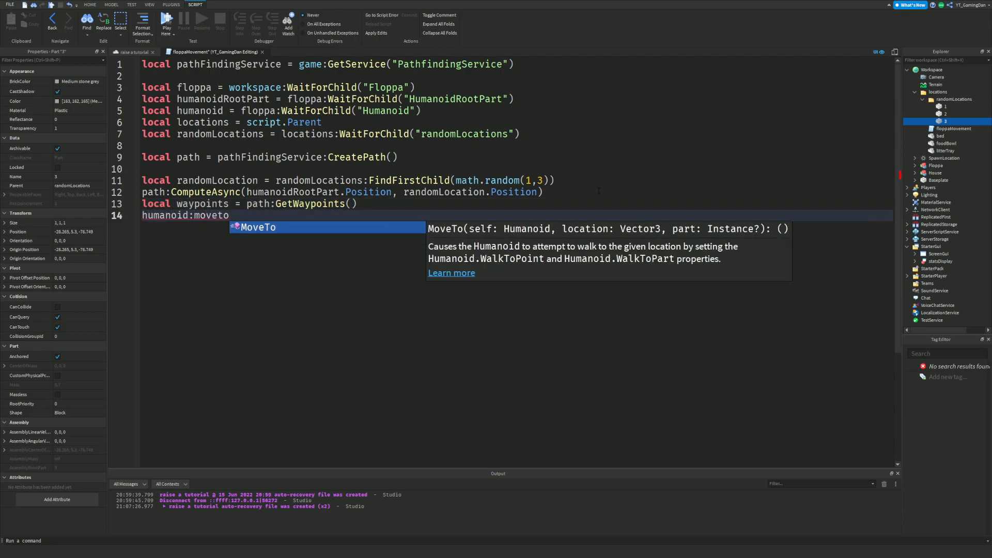
pyautogui.press('Tab')
pyautogui.write('(random')
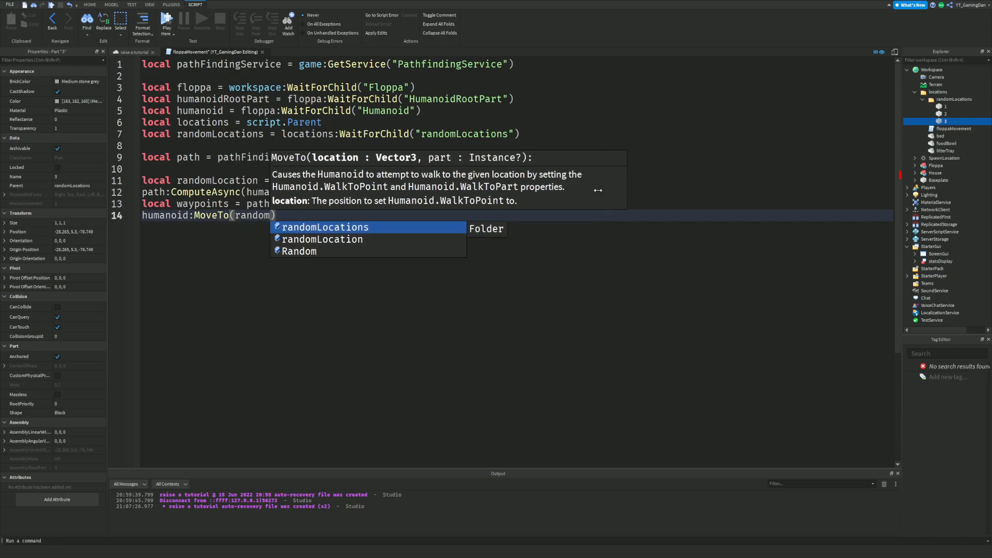
pyautogui.click(360, 240)
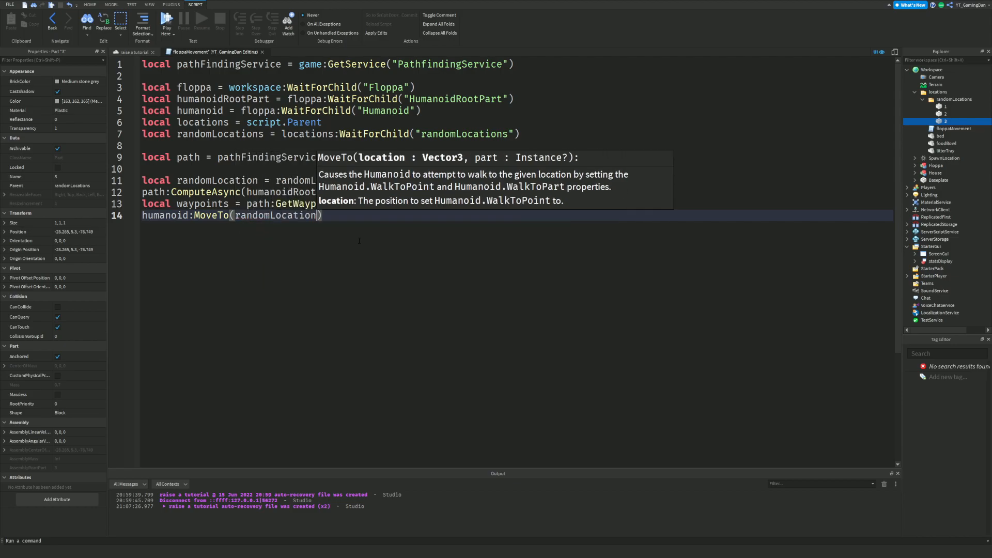
pyautogui.write('.Position')
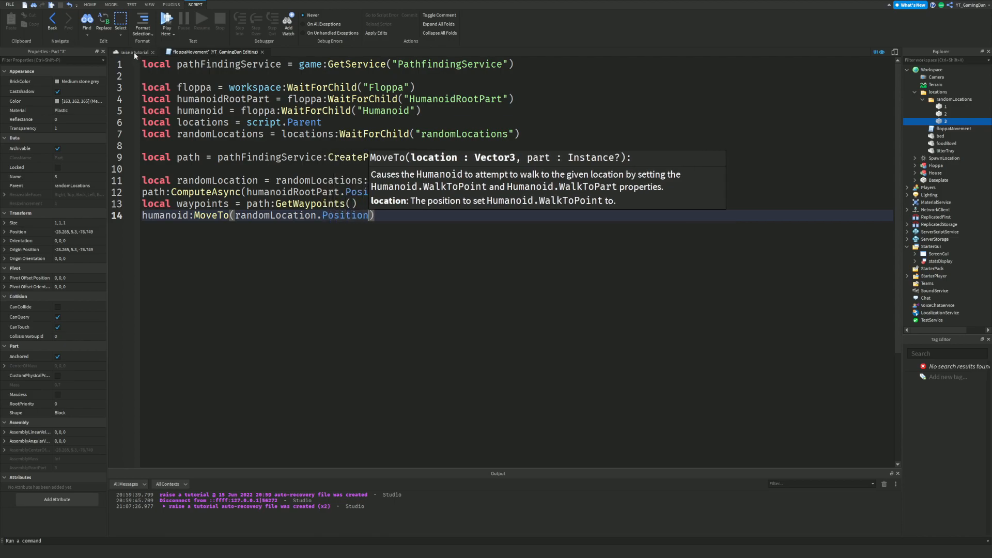
# - Run the place and watch Floppa's movement inside the house, and stop the simulation
pyautogui.click(135, 52)
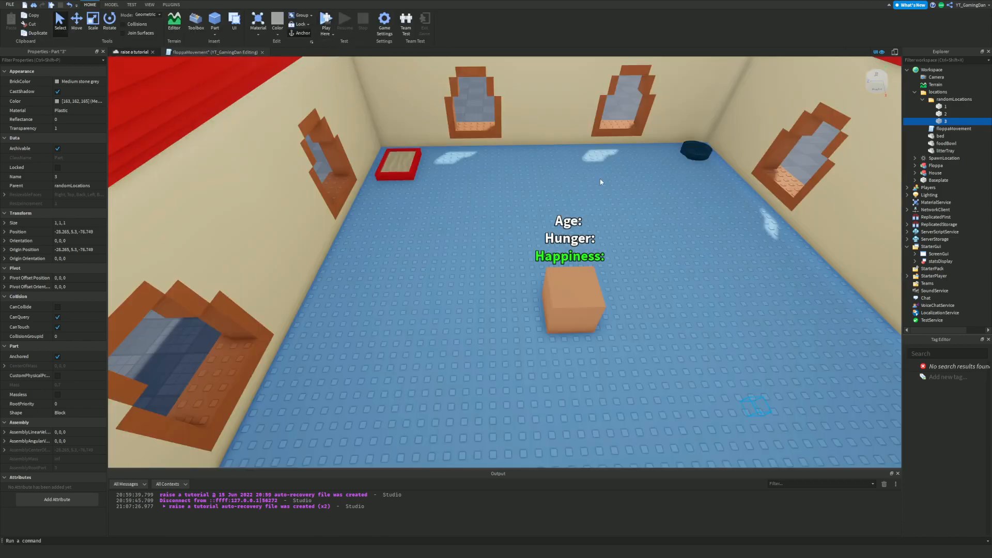
pyautogui.press('F5')
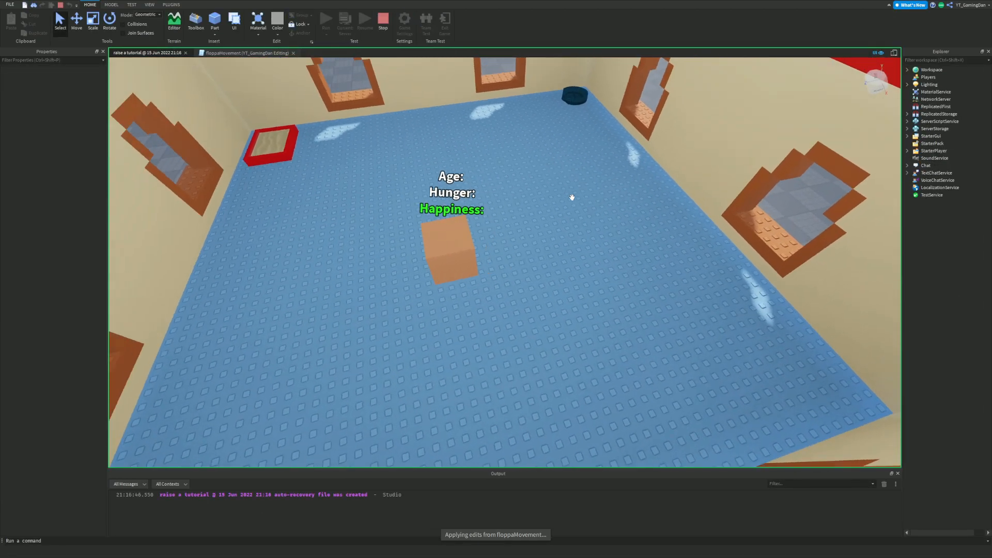
pyautogui.press('w')
pyautogui.press('d')
pyautogui.press('a')
pyautogui.moveTo(572, 197); pyautogui.dragTo(572, 197, button='right')
pyautogui.press('s')
pyautogui.press('w')
pyautogui.moveTo(479, 131); pyautogui.dragTo(479, 131, button='right')
pyautogui.press('s')
pyautogui.press('s')
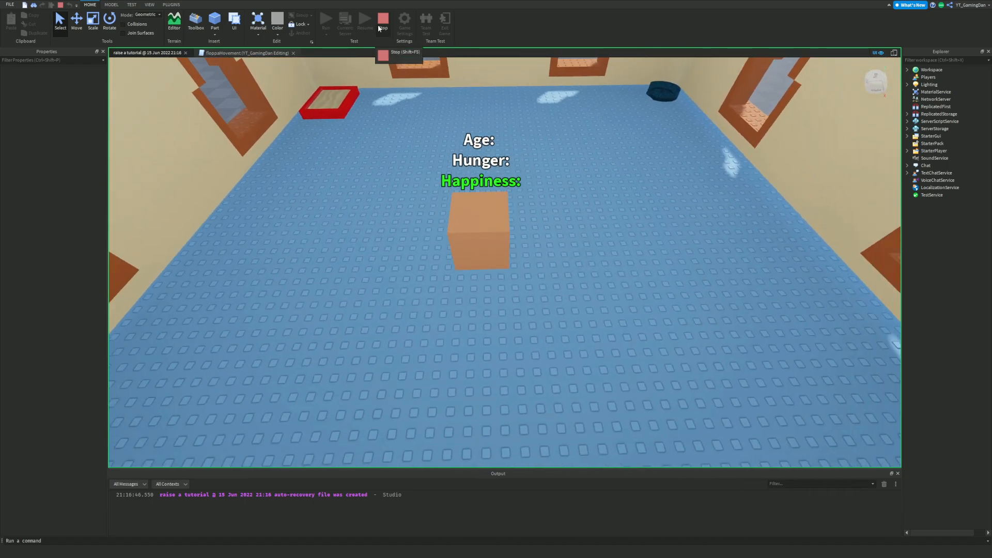
pyautogui.click(381, 27)
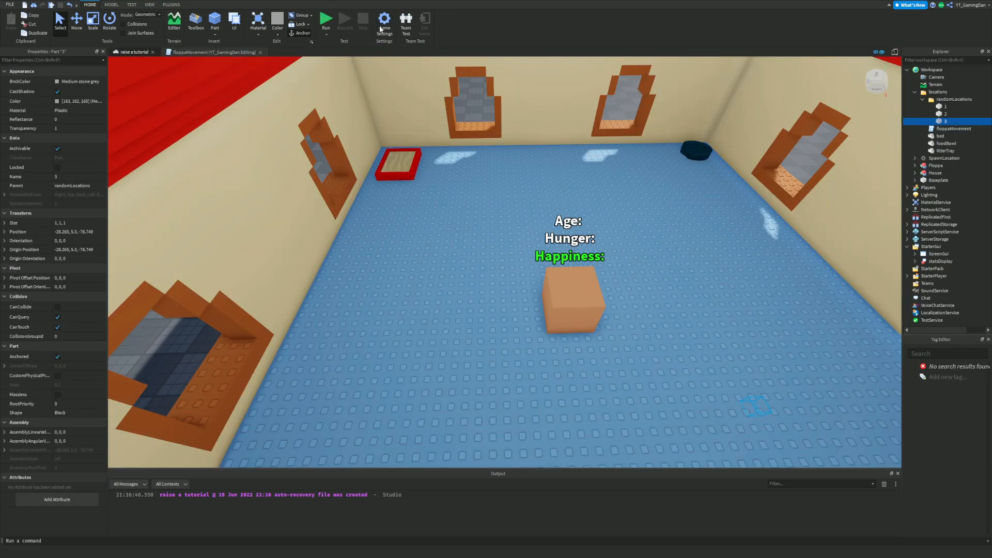
# - Inspect the properties of Floppa's Humanoid and select the Floppa model in the house
pyautogui.click(915, 166)
pyautogui.click(946, 172)
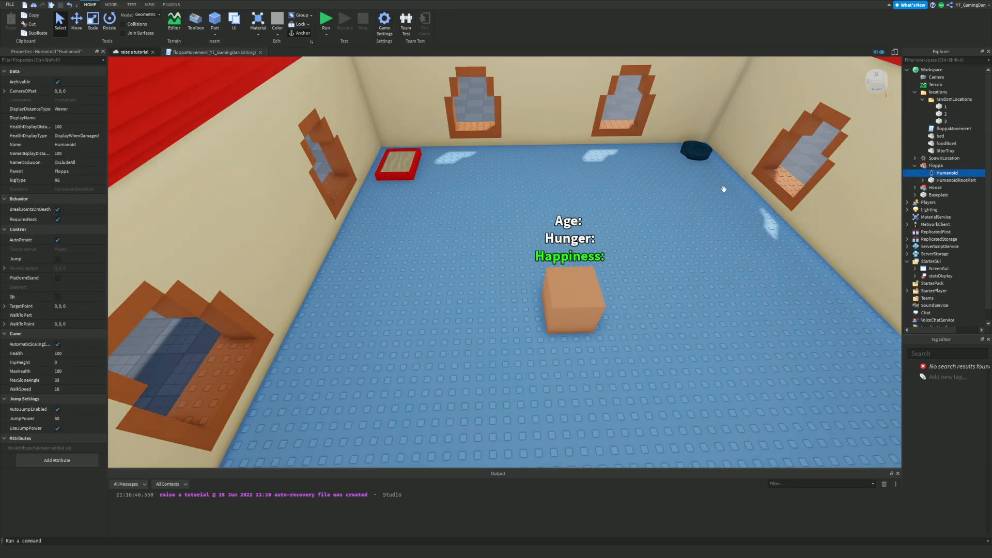
pyautogui.click(584, 300)
pyautogui.moveTo(597, 211); pyautogui.dragTo(630, 182, button='right')
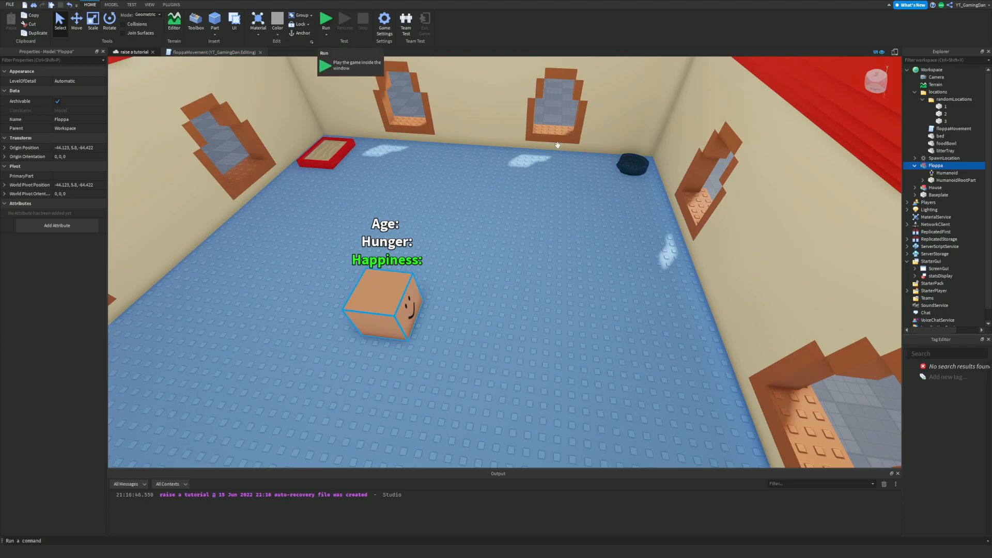
pyautogui.moveTo(671, 249); pyautogui.dragTo(672, 248, button='right')
pyautogui.scroll(-10, 671, 249)
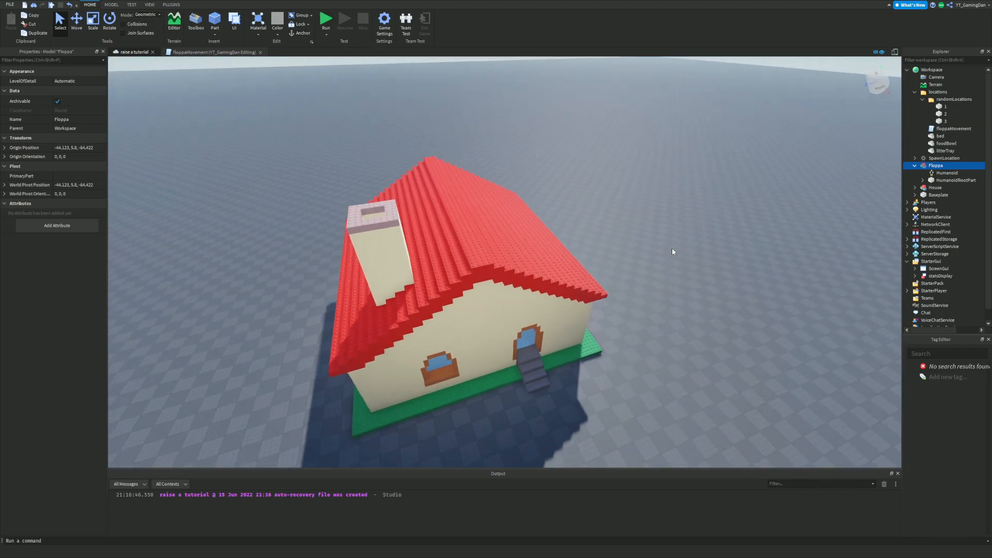
pyautogui.scroll(10, 672, 252)
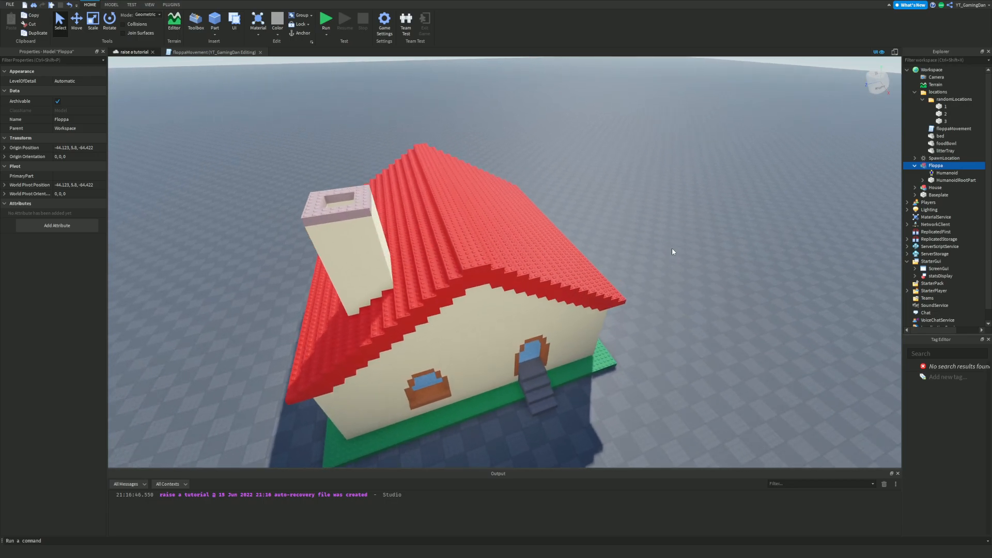
pyautogui.scroll(-6, 673, 252)
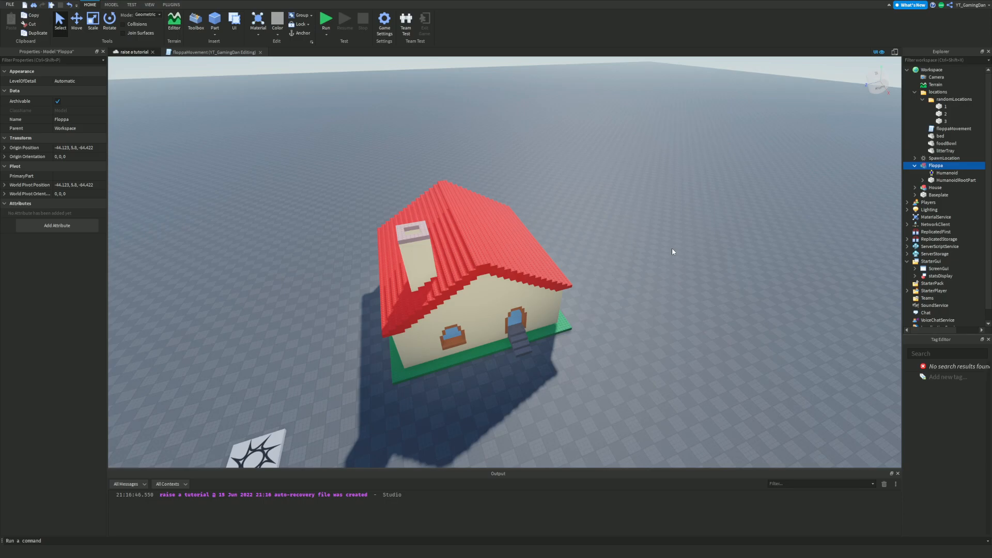
pyautogui.scroll(10, 689, 225)
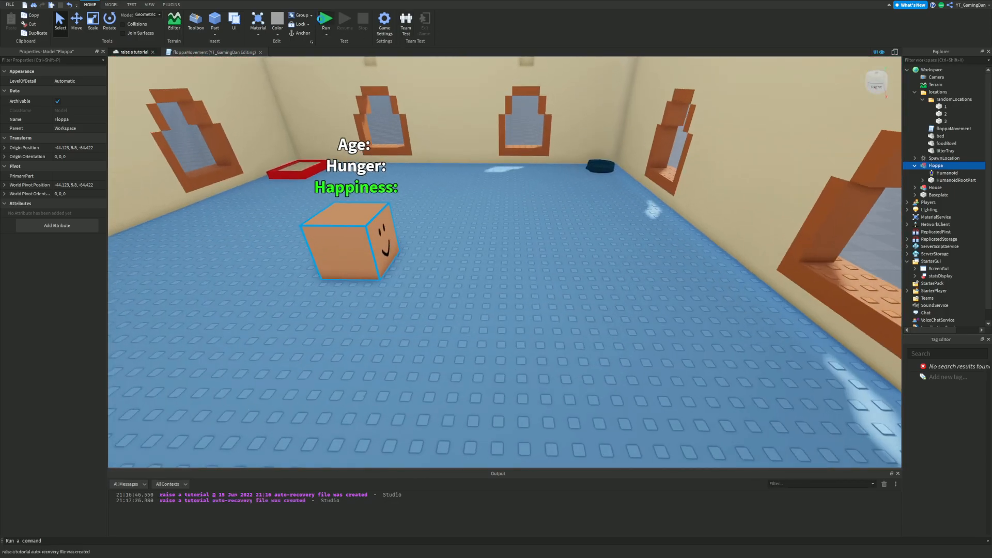
# - Run the simulation again to check where Floppa walks from its starting place, and stop it
pyautogui.click(323, 21)
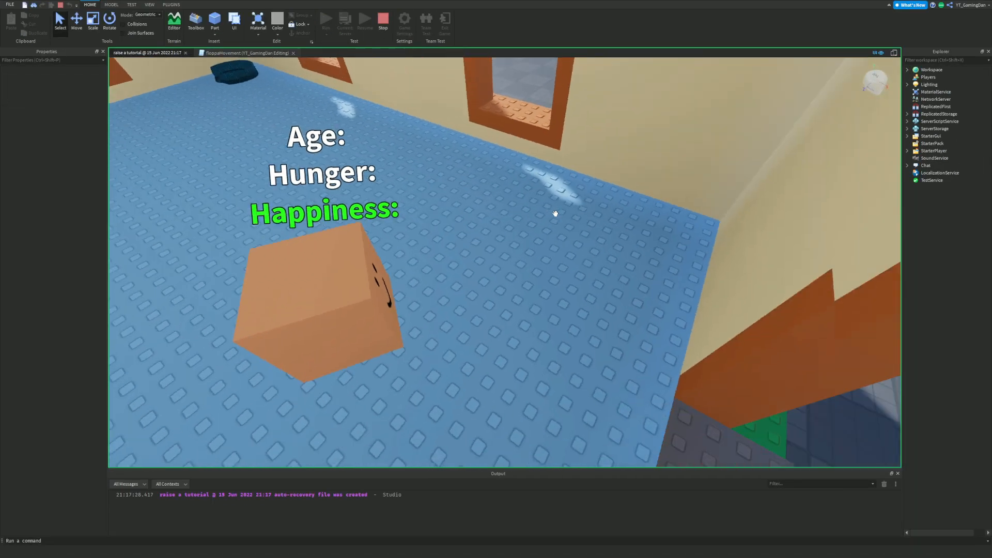
pyautogui.moveTo(555, 214); pyautogui.dragTo(555, 213, button='right')
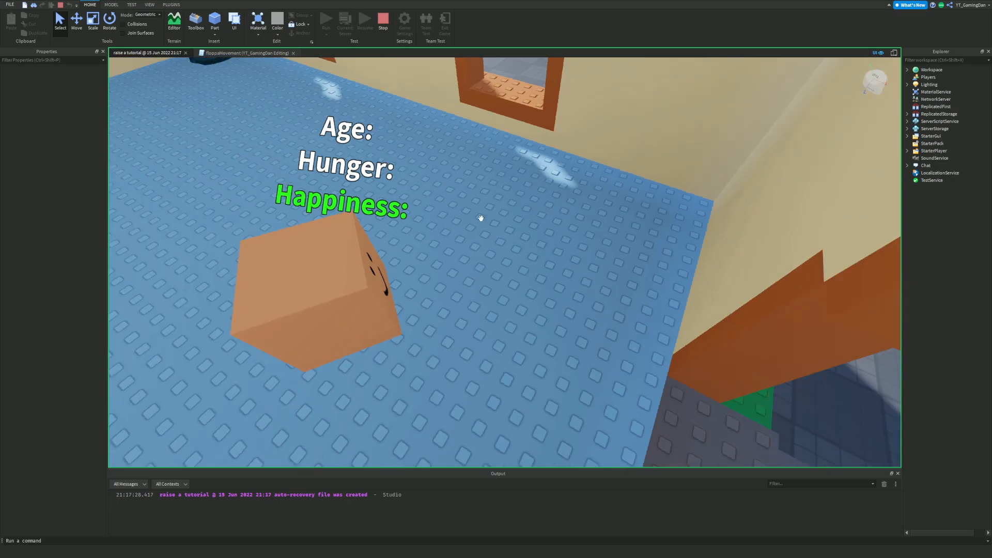
pyautogui.moveTo(480, 219); pyautogui.dragTo(480, 219, button='right')
pyautogui.scroll(-5, 481, 219)
pyautogui.moveTo(586, 215); pyautogui.dragTo(561, 225, button='right')
pyautogui.press('w')
pyautogui.press('s')
pyautogui.press('w')
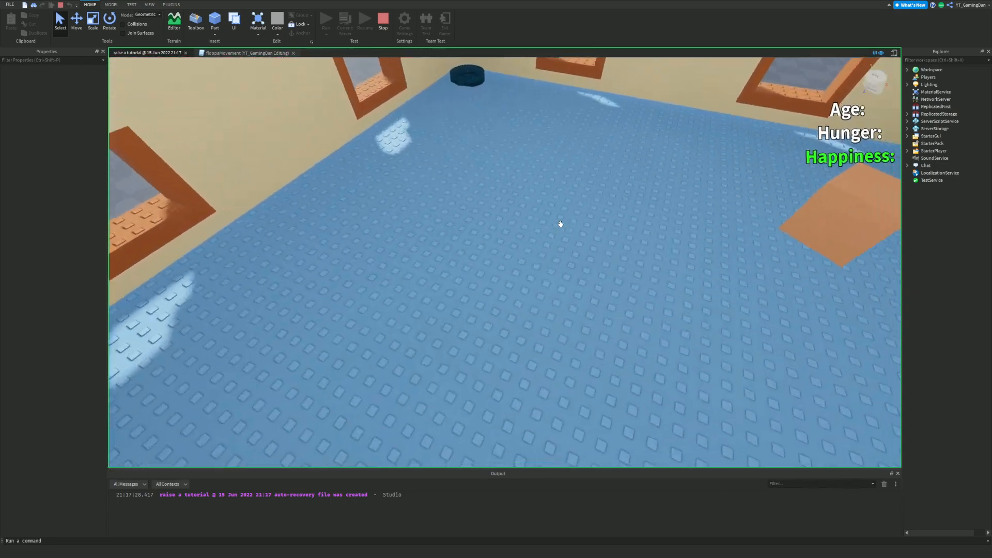
pyautogui.press('s')
pyautogui.click(385, 30)
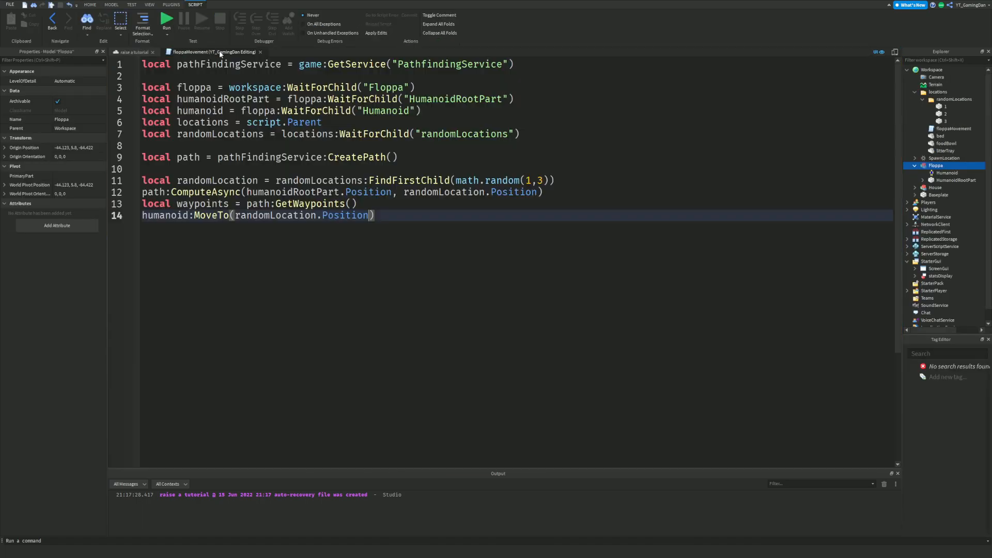
# - Connect humanoid.MoveToFinished to a function with a randomLocation parameter on line 16 of the floppaMovement script
pyautogui.press('Return')
pyautogui.press('Return')
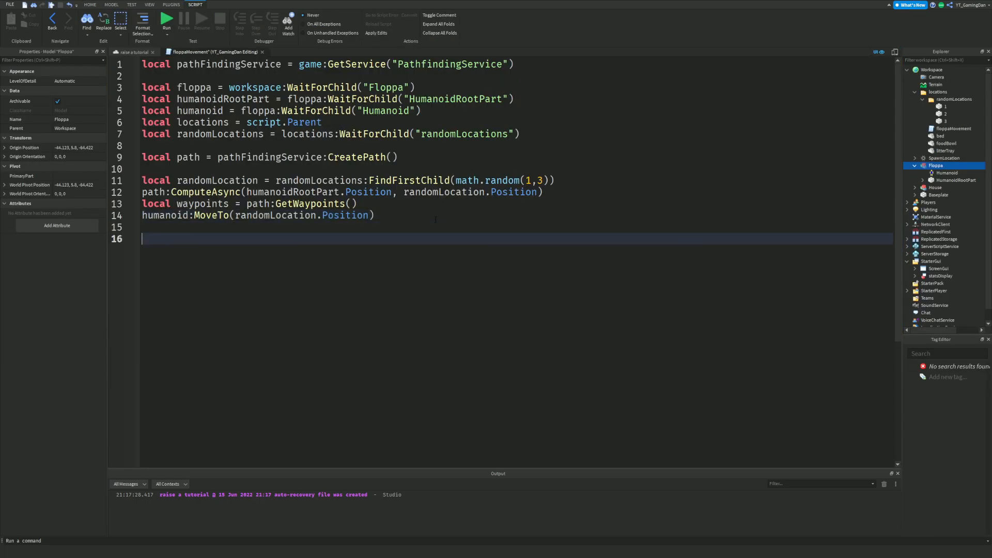
pyautogui.write('hu')
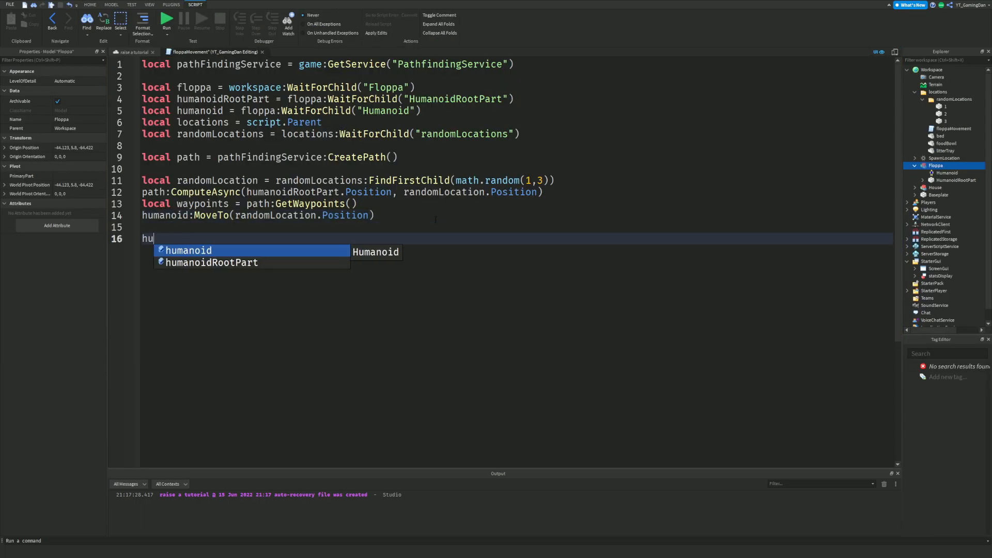
pyautogui.write('manoid.MoveToFinished')
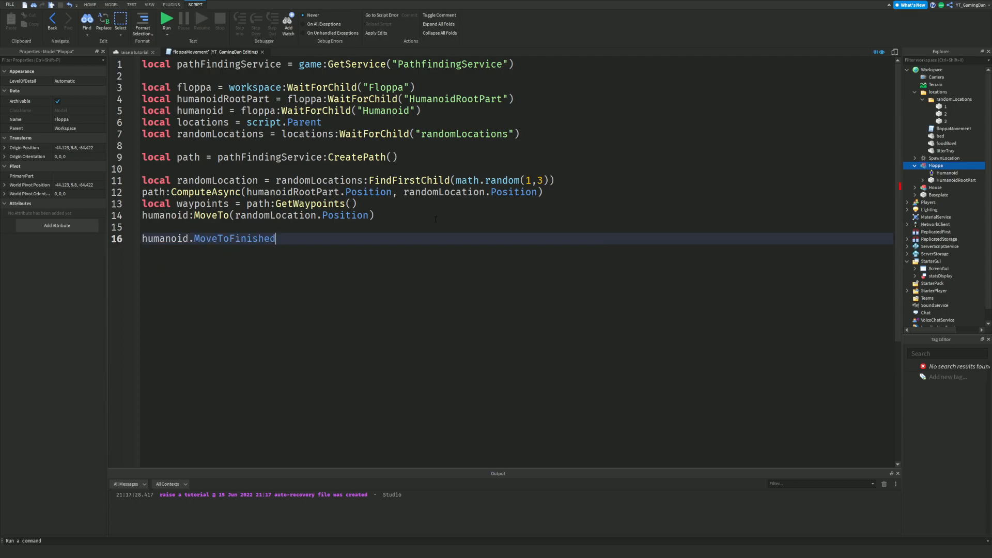
pyautogui.write(':Connect(function())')
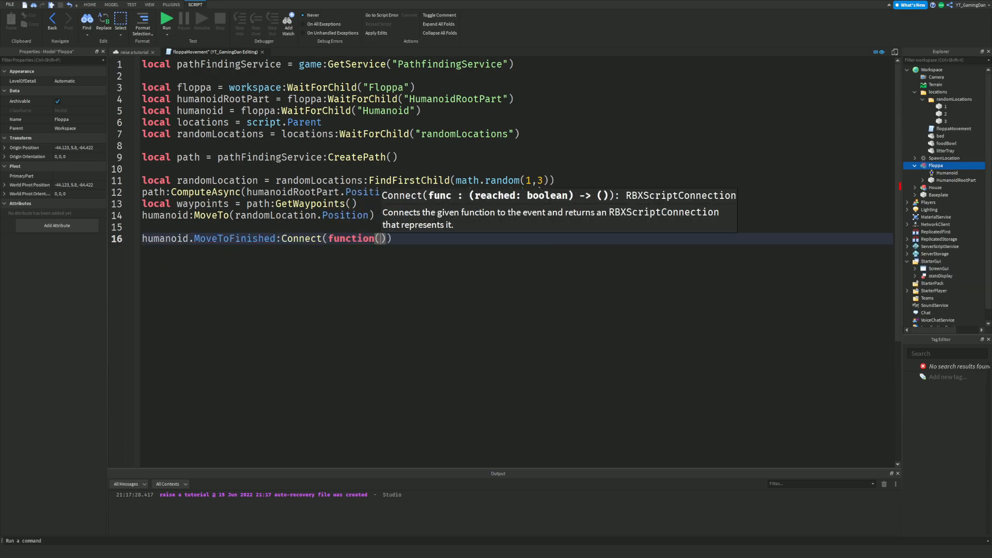
pyautogui.write('randomLocati')
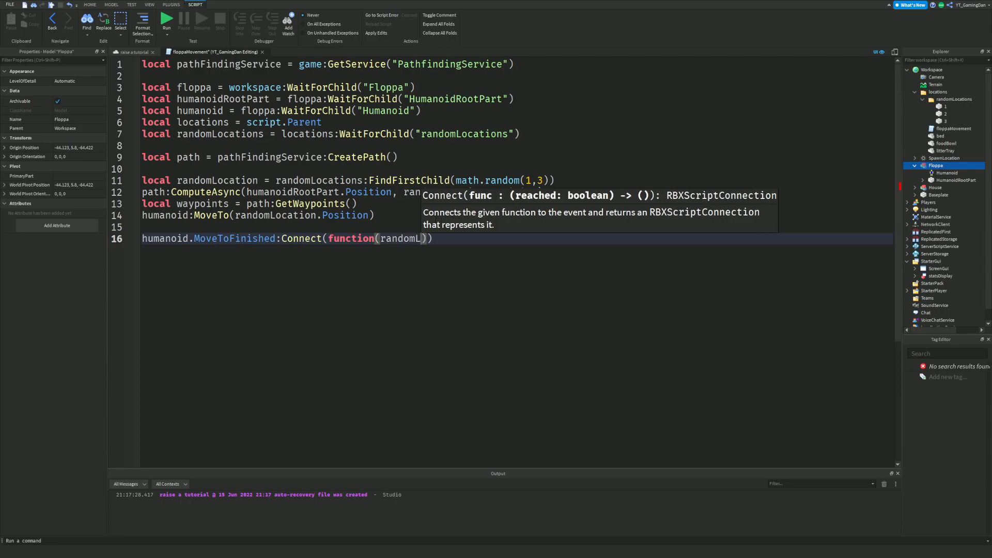
pyautogui.write('on')
pyautogui.press('Right')
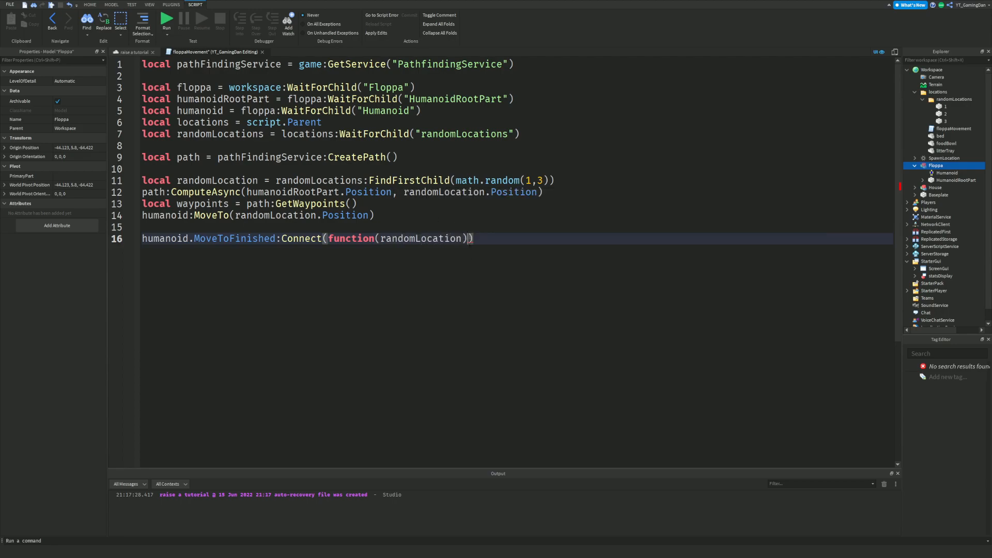
pyautogui.press('Return')
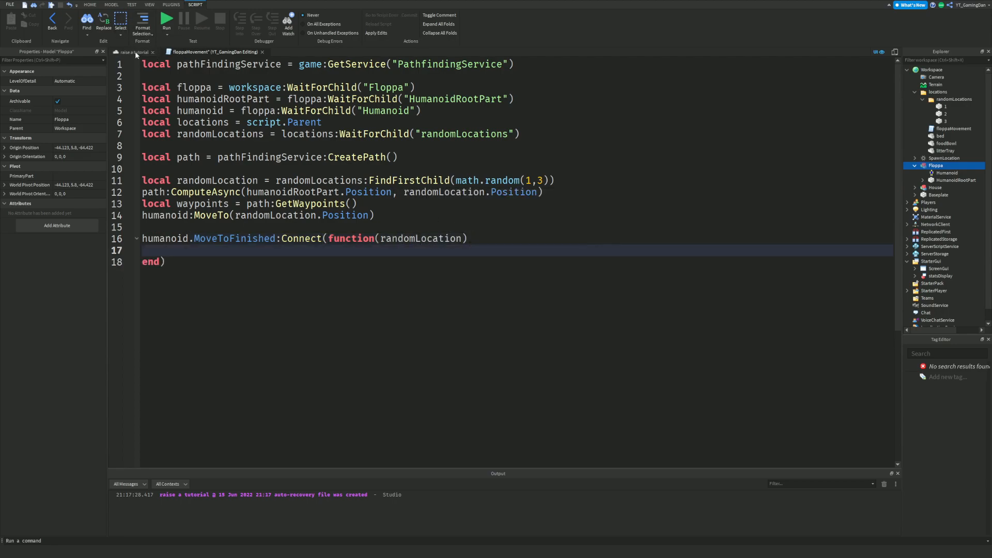
# - Add wait(math.random(1,3)) as the first line inside the MoveToFinished function
pyautogui.click(124, 54)
pyautogui.moveTo(489, 172); pyautogui.dragTo(508, 201, button='right')
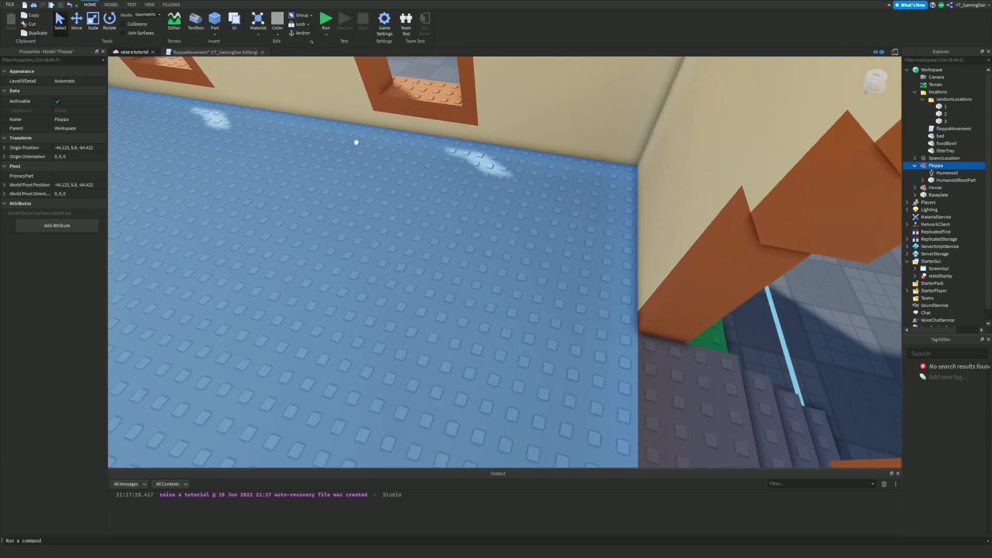
pyautogui.click(213, 52)
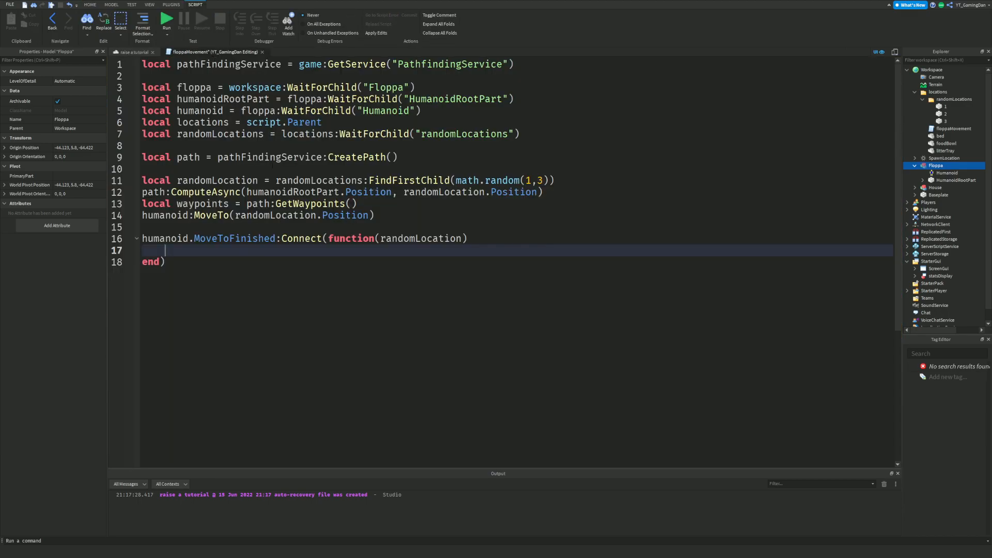
pyautogui.write('wait(')
pyautogui.write('math')
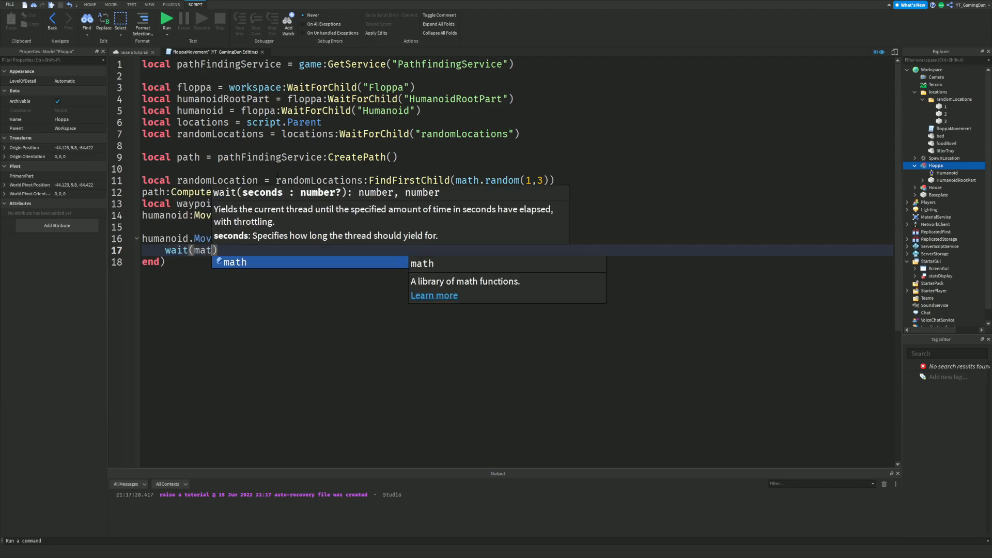
pyautogui.write('.ra')
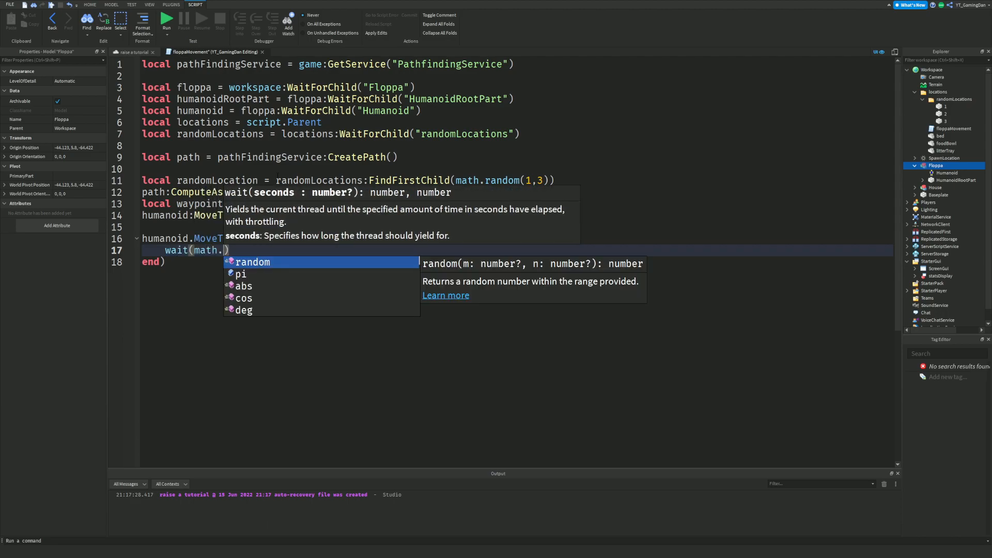
pyautogui.press('Tab')
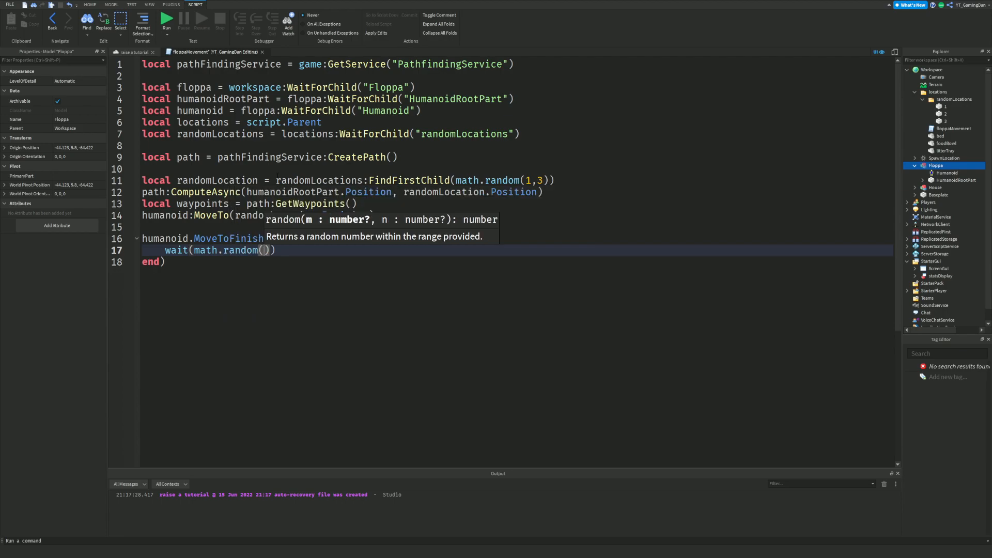
pyautogui.write('1,34')
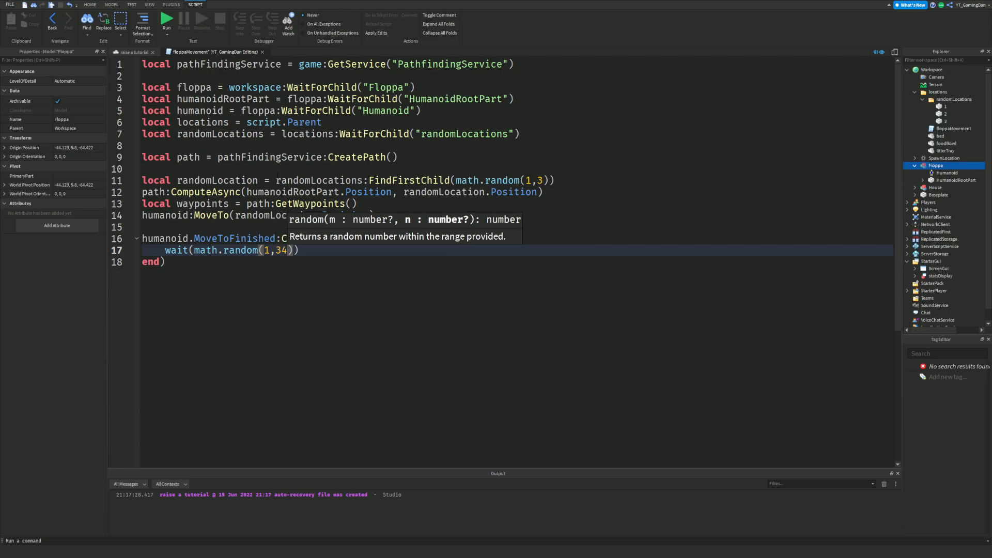
pyautogui.press('BackSpace')
# - Examine Floppa's place in the house view relative to the floor it walks across
pyautogui.click(131, 51)
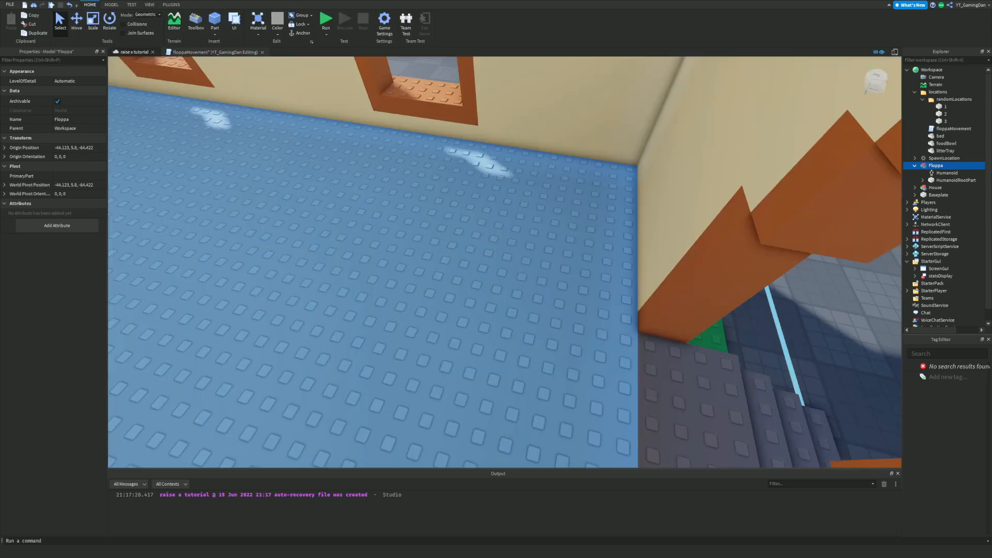
pyautogui.scroll(5, 292, 139)
pyautogui.scroll(-3, 321, 160)
pyautogui.moveTo(321, 161); pyautogui.dragTo(322, 161, button='right')
pyautogui.scroll(3, 322, 160)
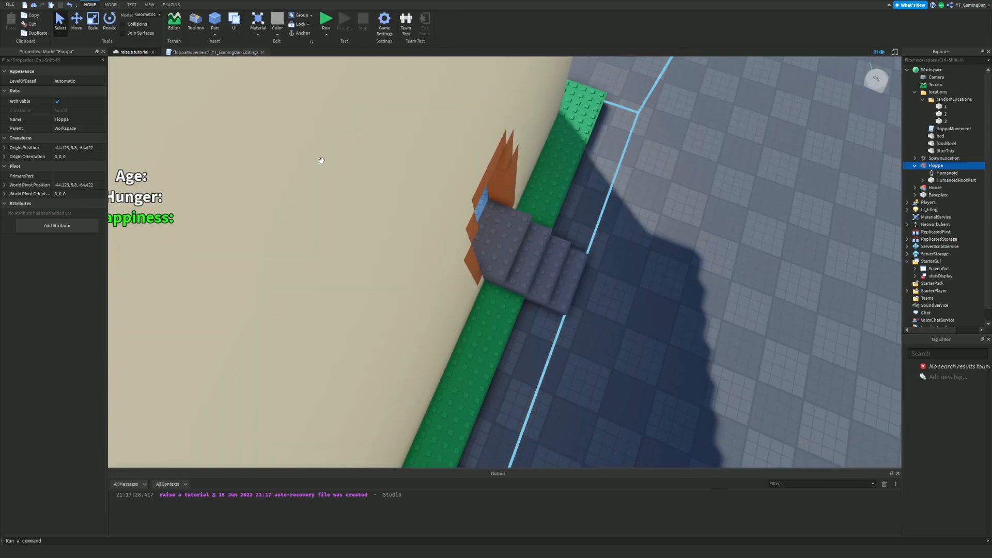
pyautogui.moveTo(323, 161); pyautogui.dragTo(417, 148, button='middle')
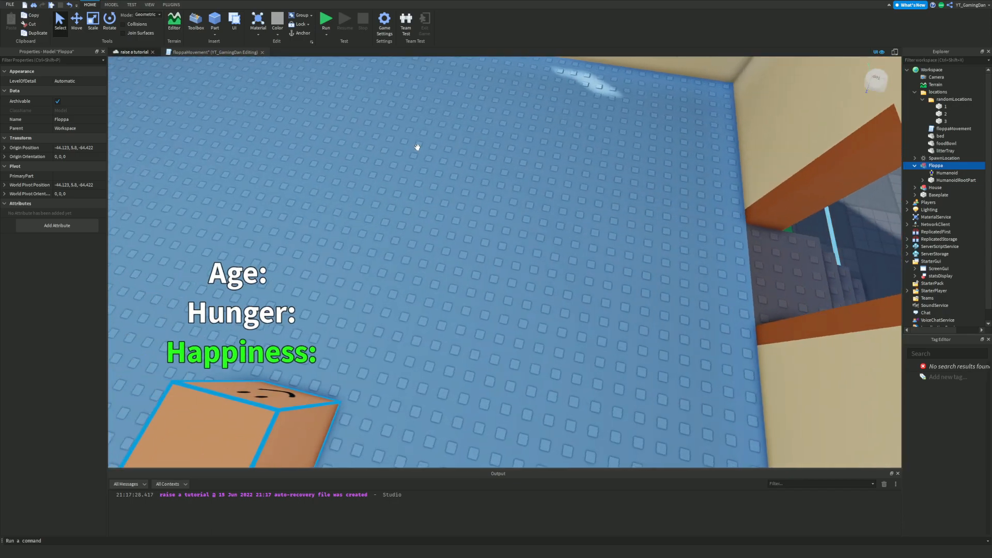
# - Look over the house interior around Floppa, including the floor, the windows and the doorway
pyautogui.scroll(-2, 416, 147)
pyautogui.click(244, 57)
pyautogui.click(241, 54)
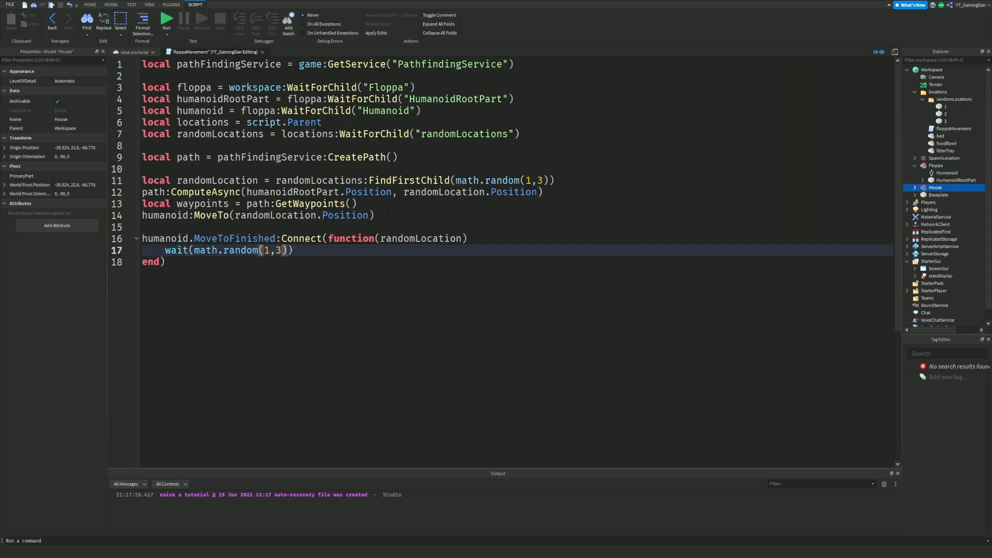
pyautogui.click(131, 54)
pyautogui.moveTo(457, 182); pyautogui.dragTo(458, 182, button='right')
pyautogui.scroll(-3, 622, 220)
pyautogui.click(577, 254)
pyautogui.scroll(3, 575, 251)
pyautogui.moveTo(577, 253); pyautogui.dragTo(579, 251, button='right')
pyautogui.scroll(-2, 579, 252)
pyautogui.scroll(2, 547, 233)
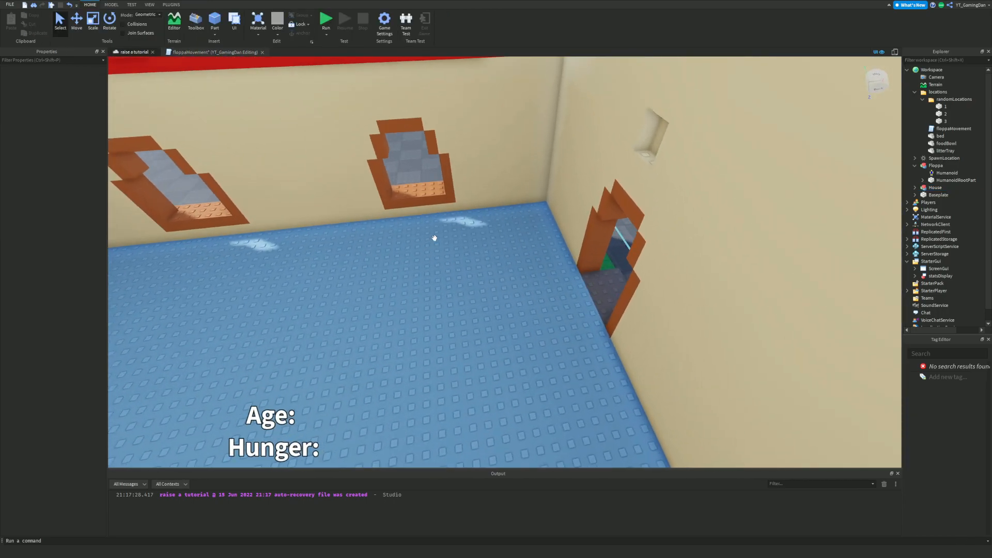
pyautogui.moveTo(427, 245); pyautogui.dragTo(511, 255, button='middle')
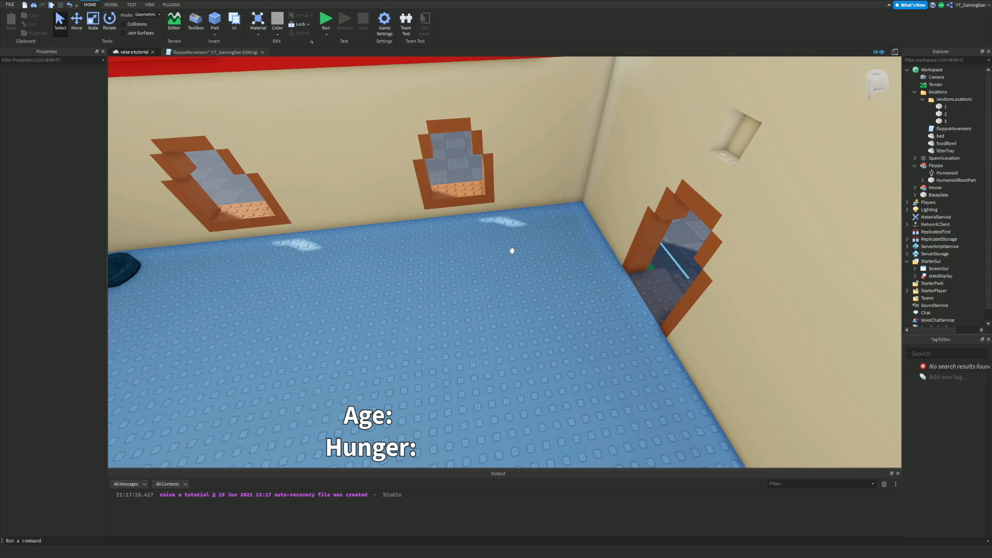
pyautogui.scroll(-5, 513, 250)
pyautogui.scroll(3, 513, 251)
pyautogui.moveTo(514, 250); pyautogui.dragTo(540, 250, button='right')
pyautogui.press('s')
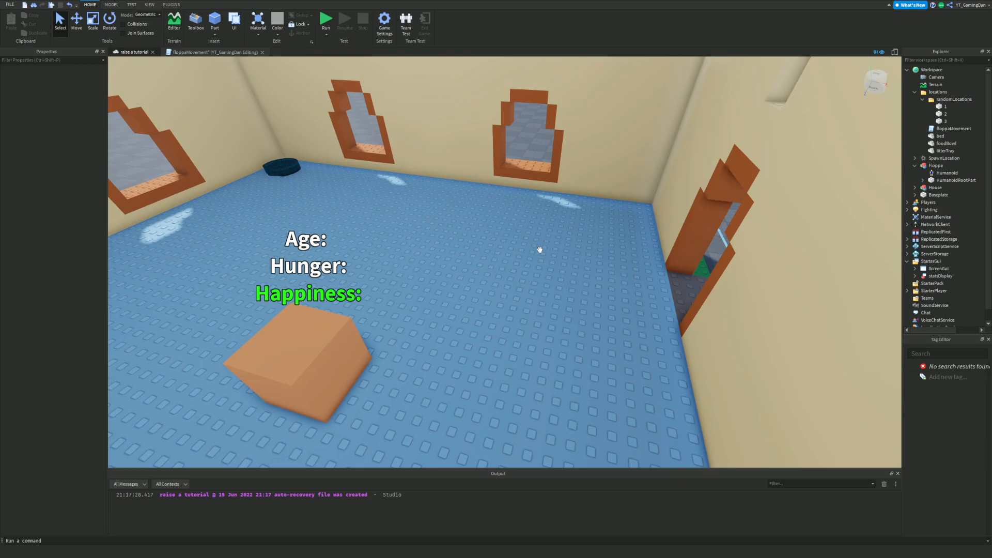
# - Declare local newLocation after the wait line in the floppaMovement script and start a do repeat ... until block below it
pyautogui.click(206, 52)
pyautogui.click(365, 249)
pyautogui.press('Return')
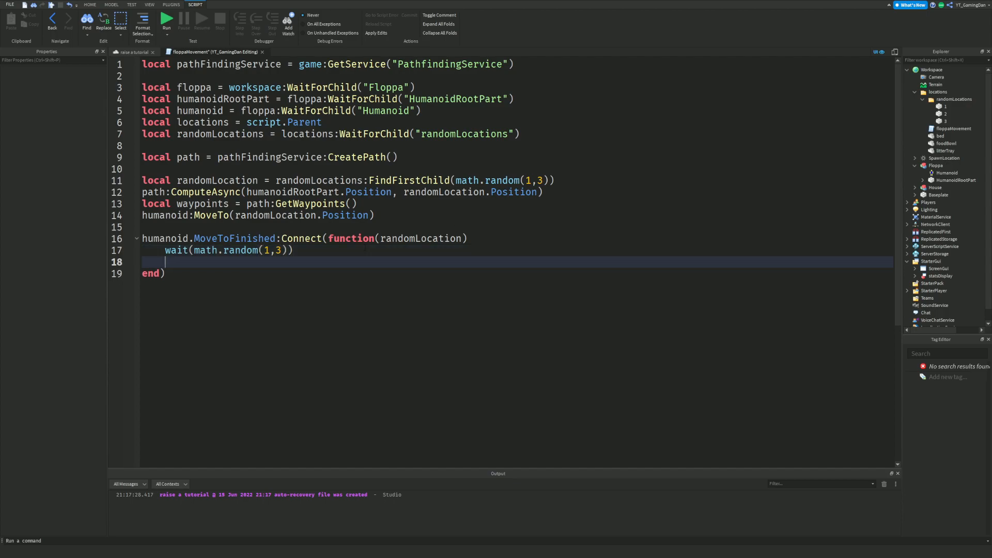
pyautogui.write('local newLocation')
pyautogui.press('Return')
pyautogui.write('do rep')
pyautogui.press('Tab')
pyautogui.press('Return')
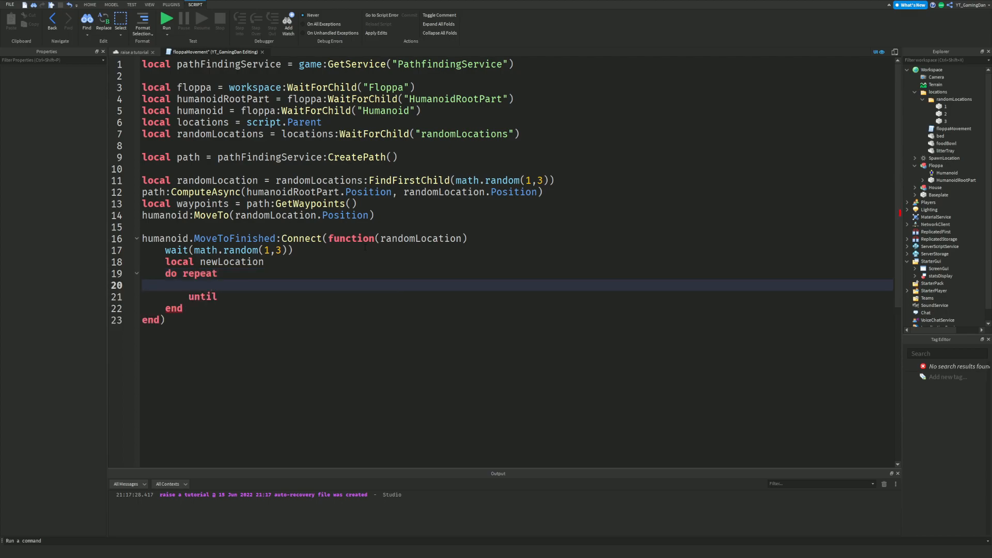
# - Inside the repeat block, assign newLocation = randomLocations:FindFirstChild(math.random(1,3)) and add wait() on the following line
pyautogui.write('newLocation')
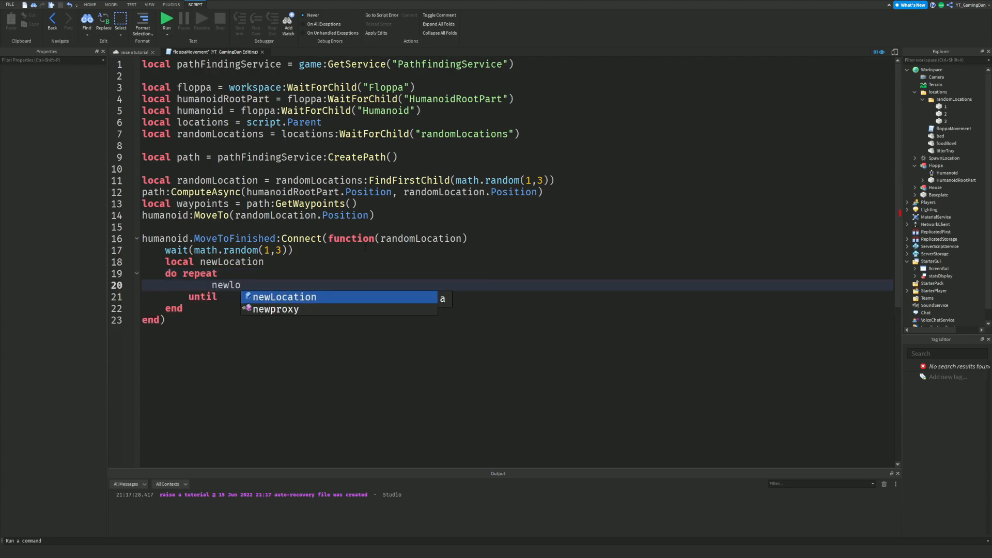
pyautogui.write(' =')
pyautogui.moveTo(554, 180); pyautogui.dragTo(276, 181)
pyautogui.hotkey('ctrl', 'c')
pyautogui.click(310, 286)
pyautogui.hotkey('ctrl', 'v')
pyautogui.press('Return')
pyautogui.write('wait(')
# - Complete the until condition of the repeat block with newLocation ~= randomLocation
pyautogui.click(446, 307)
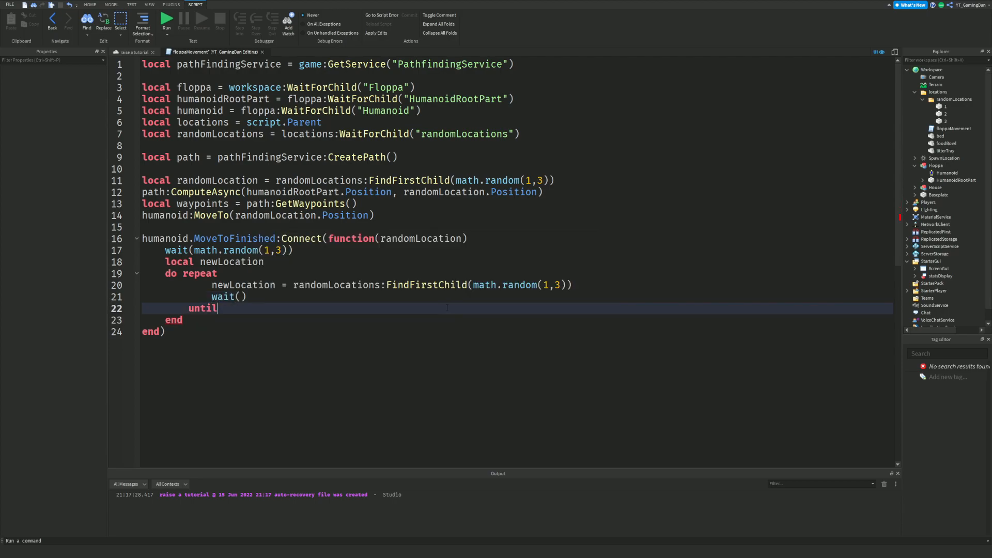
pyautogui.press('Return')
pyautogui.write('newLocation ')
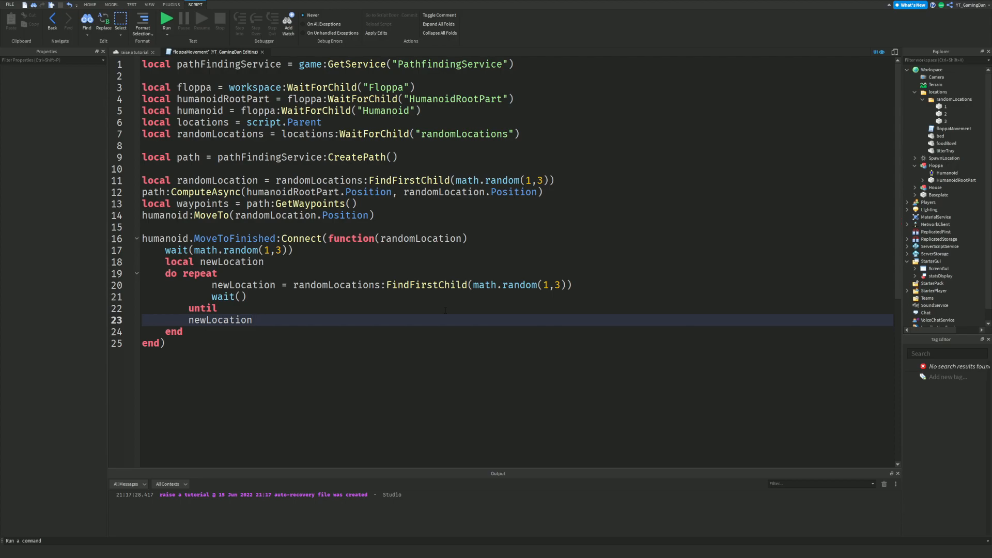
pyautogui.write('~= ran')
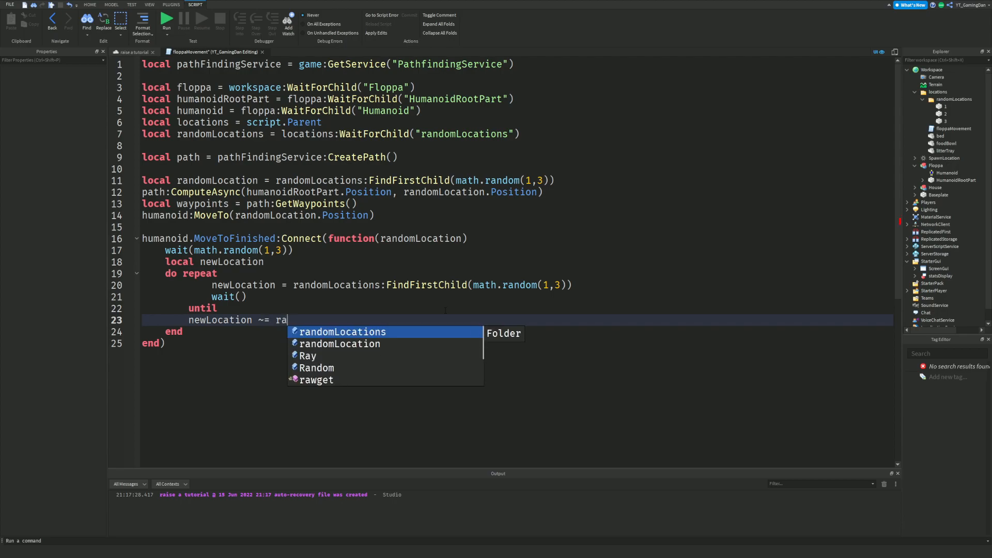
pyautogui.click(402, 342)
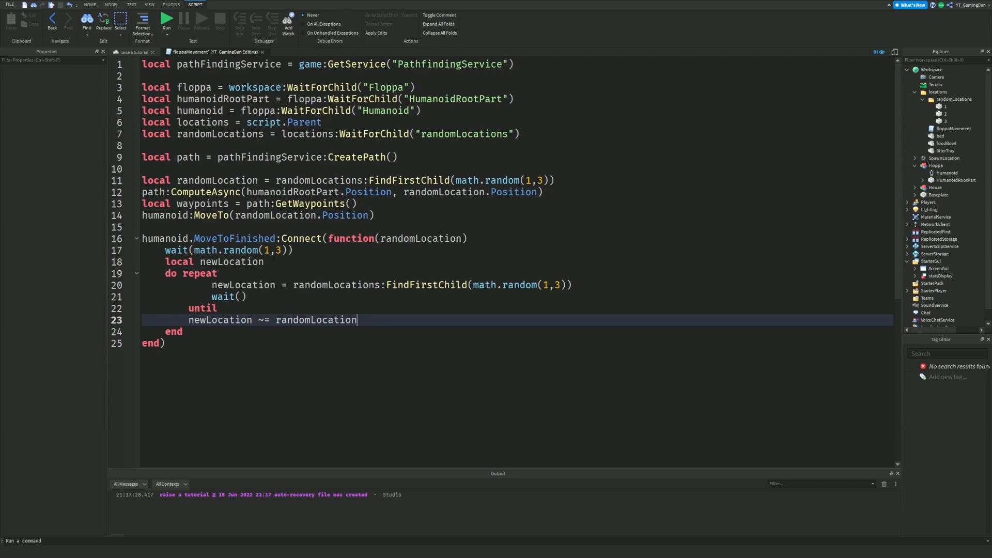
# - Review how newLocation and randomLocation are used in the declaration, the assignment and the until condition
pyautogui.doubleClick(264, 285)
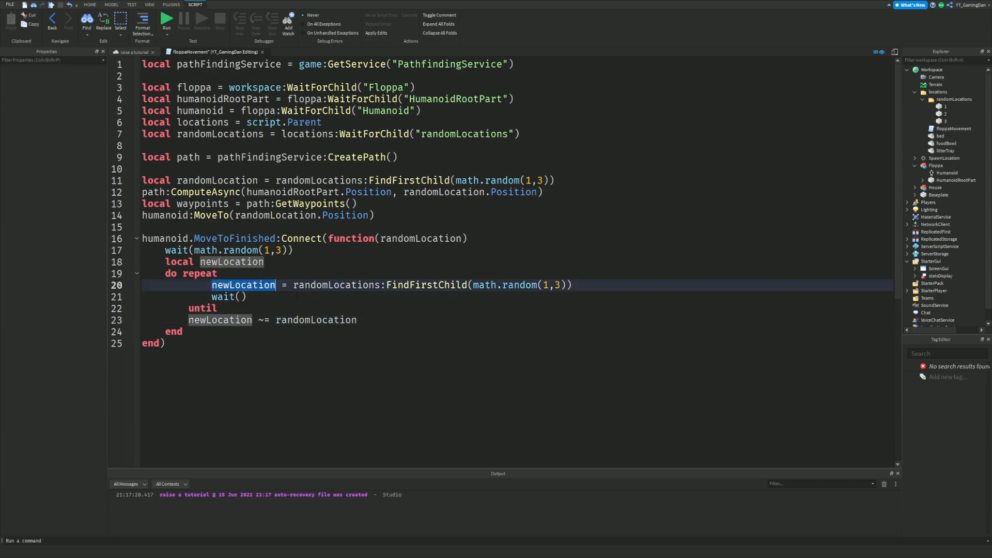
pyautogui.doubleClick(261, 285)
pyautogui.doubleClick(306, 320)
pyautogui.doubleClick(246, 262)
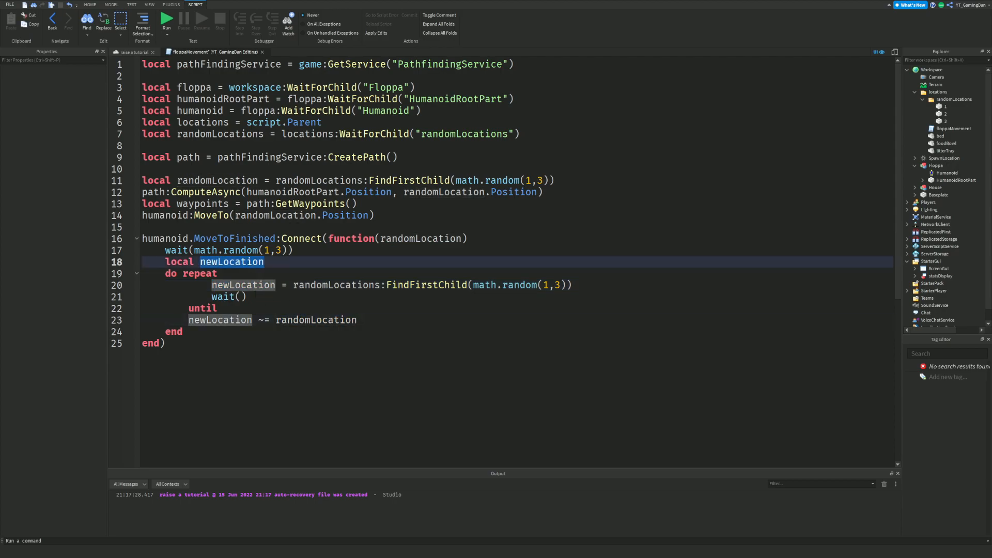
pyautogui.doubleClick(252, 285)
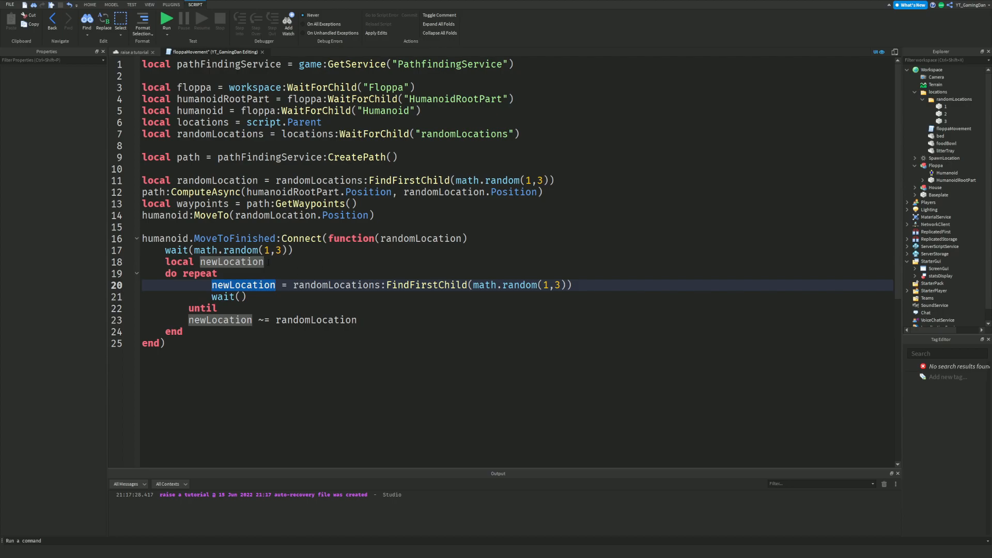
pyautogui.doubleClick(261, 262)
pyautogui.moveTo(409, 286); pyautogui.dragTo(585, 296)
pyautogui.click(581, 285)
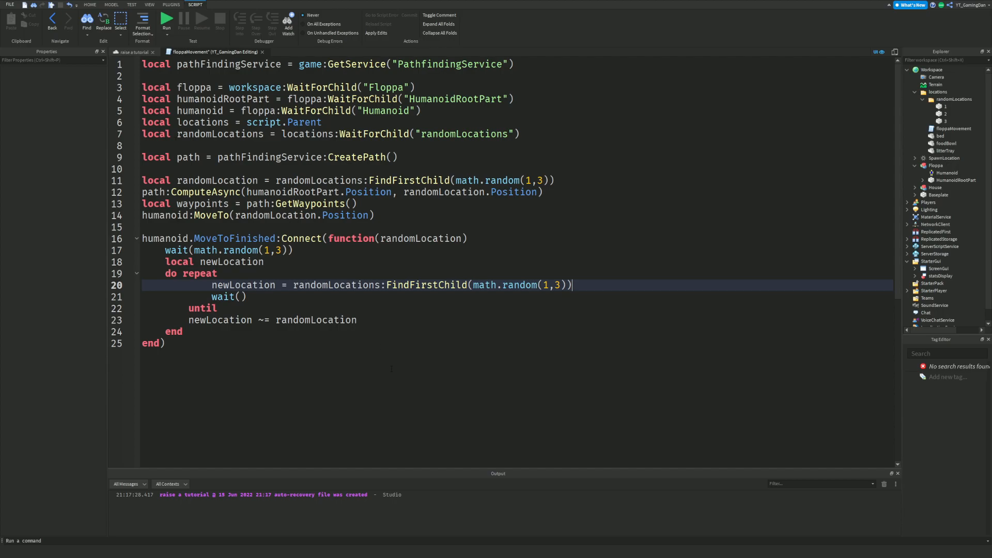
# - Copy the ComputeAsync, GetWaypoints and MoveTo lines into the MoveToFinished function, directly after the repeat block's end
pyautogui.click(238, 334)
pyautogui.press('Return')
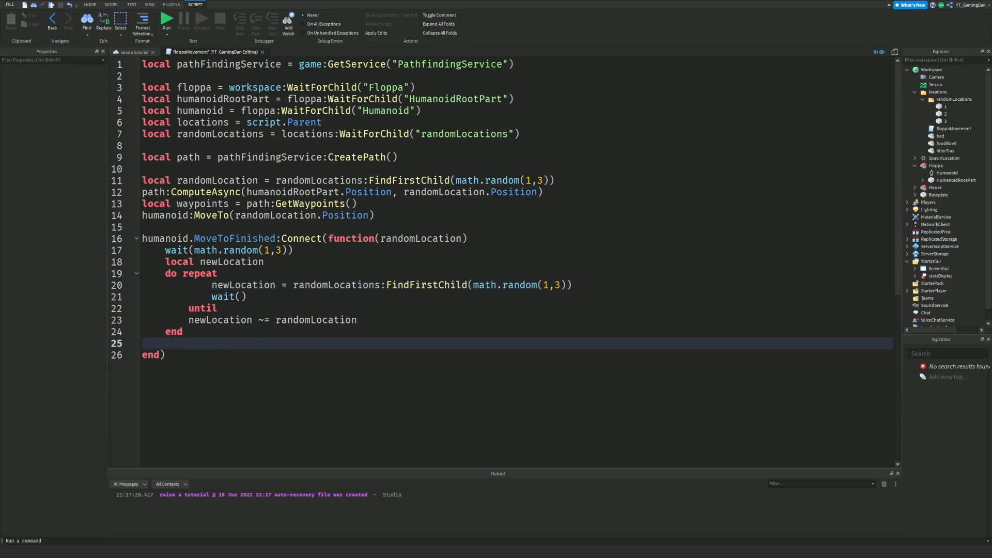
pyautogui.moveTo(381, 213); pyautogui.dragTo(165, 192)
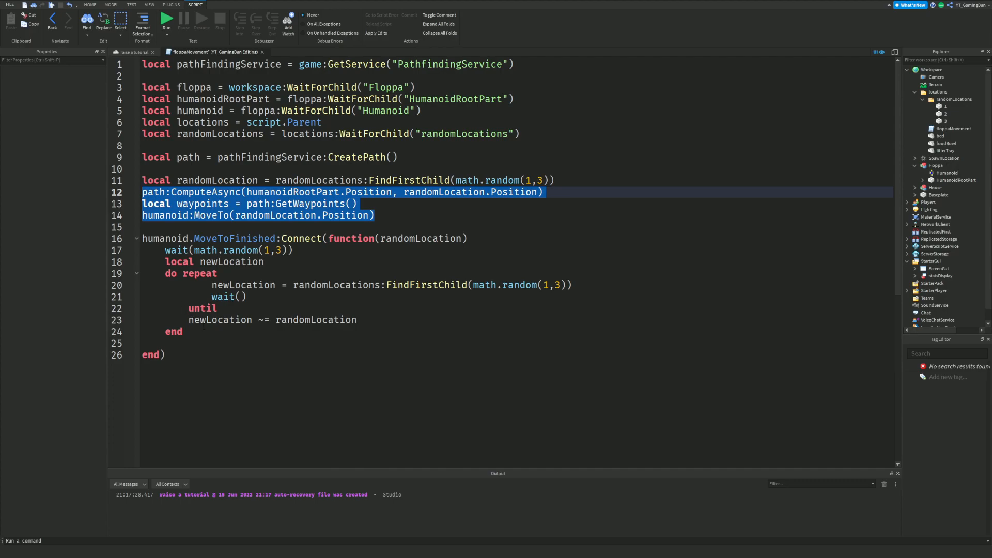
pyautogui.hotkey('ctrl', 'c')
pyautogui.click(203, 343)
pyautogui.hotkey('ctrl', 'v')
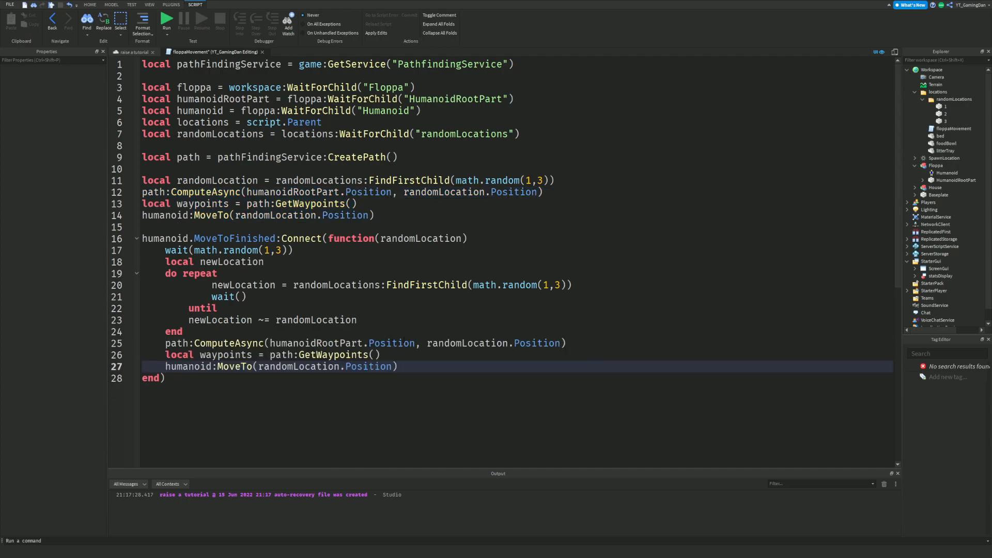
# - Replace randomLocation with newLocation in the copied ComputeAsync and MoveTo lines
pyautogui.doubleClick(454, 343)
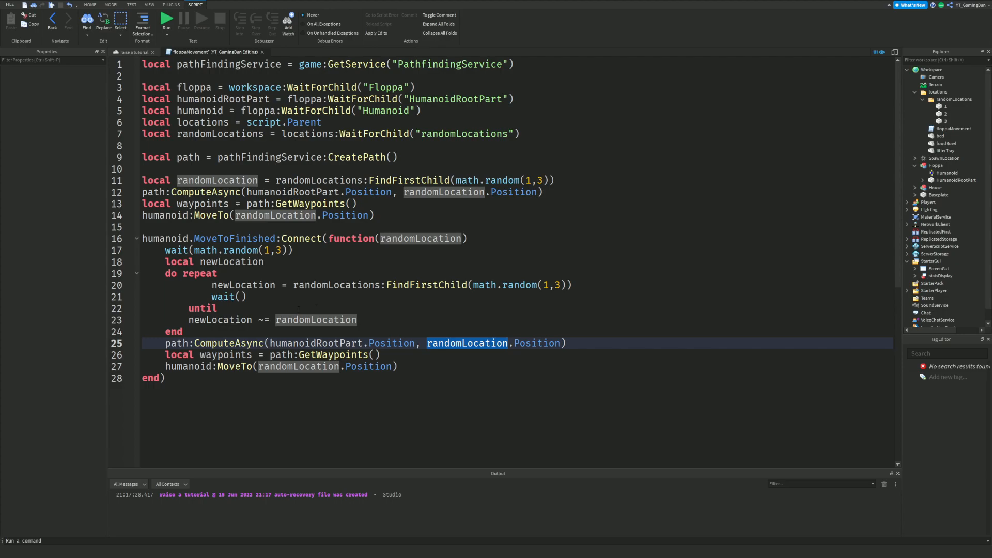
pyautogui.doubleClick(220, 320)
pyautogui.doubleClick(485, 344)
pyautogui.hotkey('ctrl', 'v')
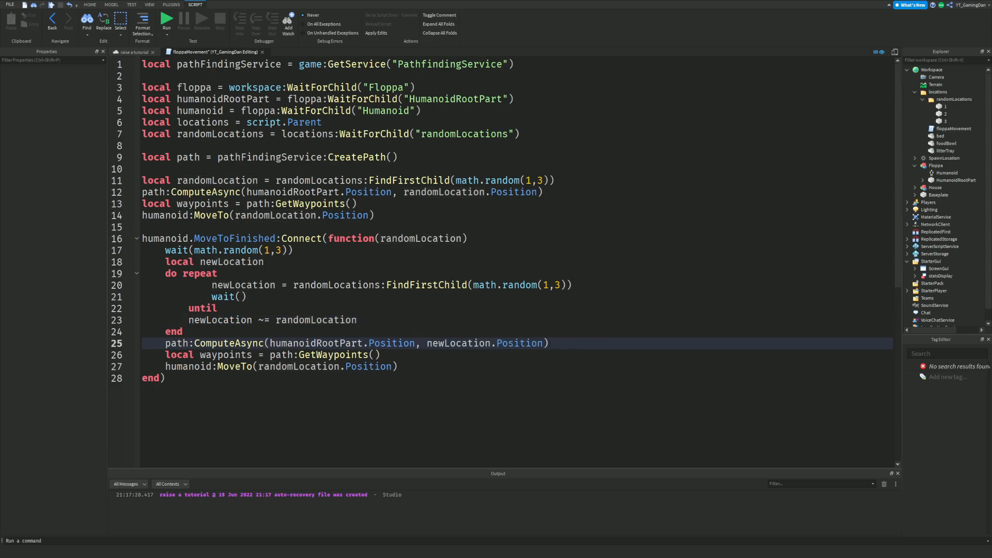
pyautogui.doubleClick(294, 366)
pyautogui.hotkey('ctrl', 'v')
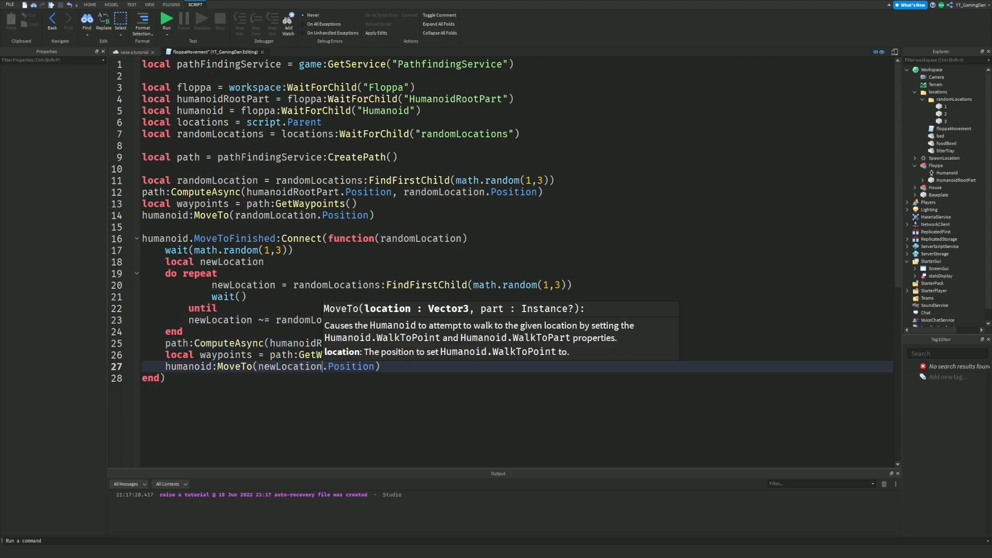
# - Run the simulation, follow Floppa as it walks between the random locations in the house, and stop it
pyautogui.click(130, 52)
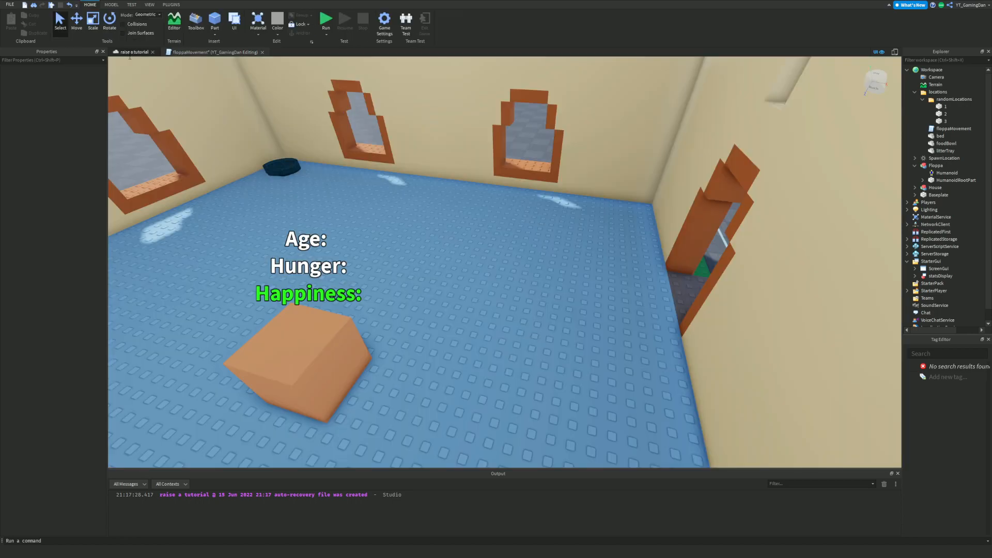
pyautogui.click(326, 20)
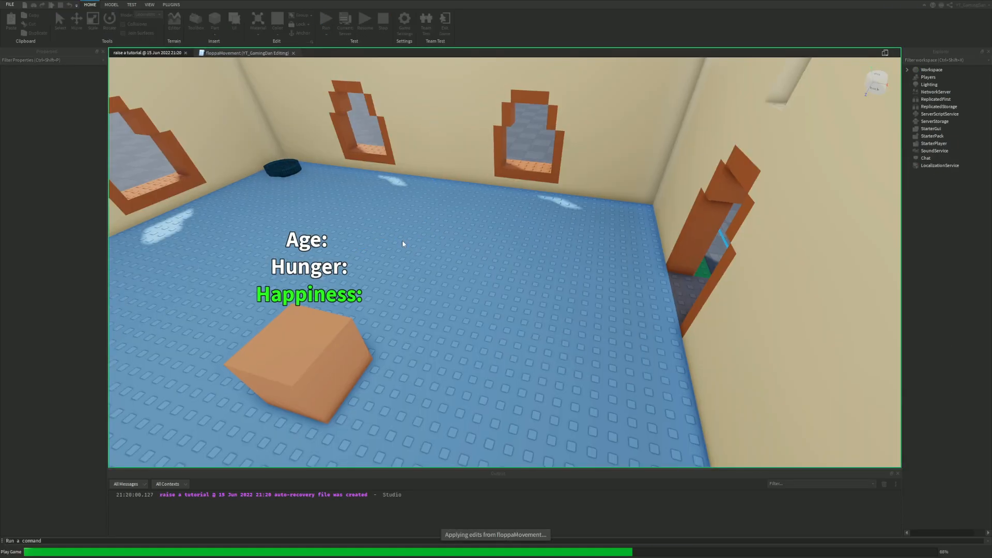
pyautogui.rightClick(439, 236)
pyautogui.moveTo(446, 235); pyautogui.dragTo(556, 225, button='right')
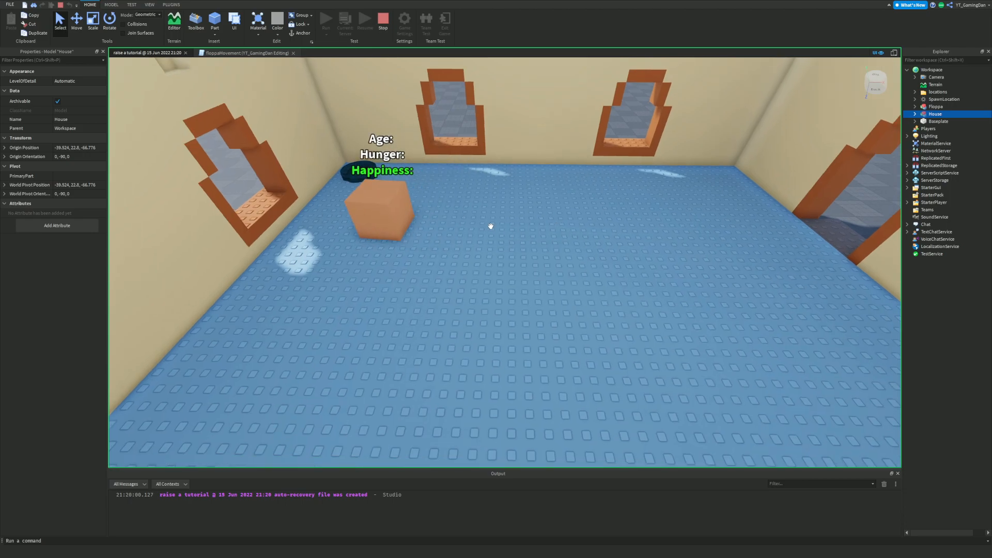
pyautogui.moveTo(496, 228); pyautogui.dragTo(516, 198, button='right')
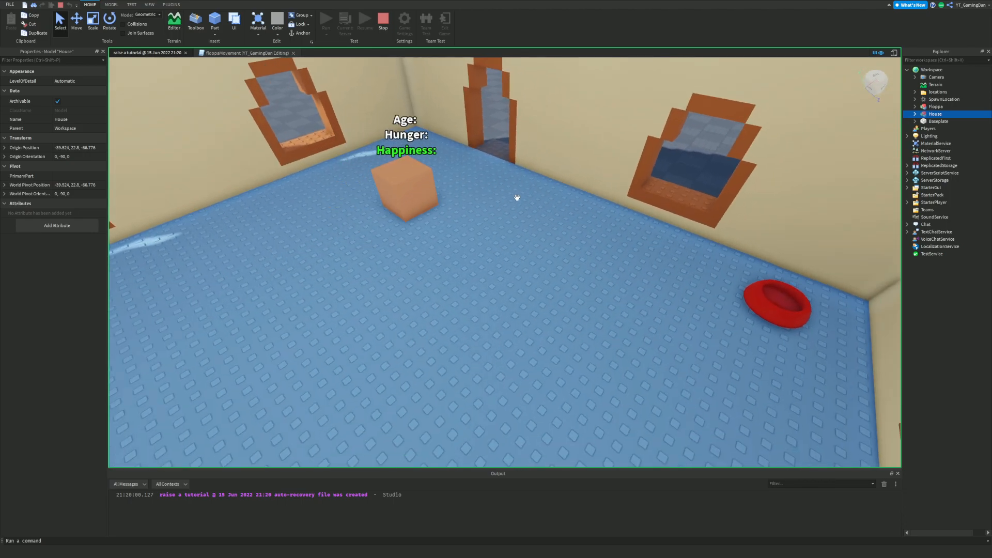
pyautogui.moveTo(512, 198); pyautogui.dragTo(515, 197, button='right')
pyautogui.press('w')
pyautogui.press('s')
pyautogui.press('w')
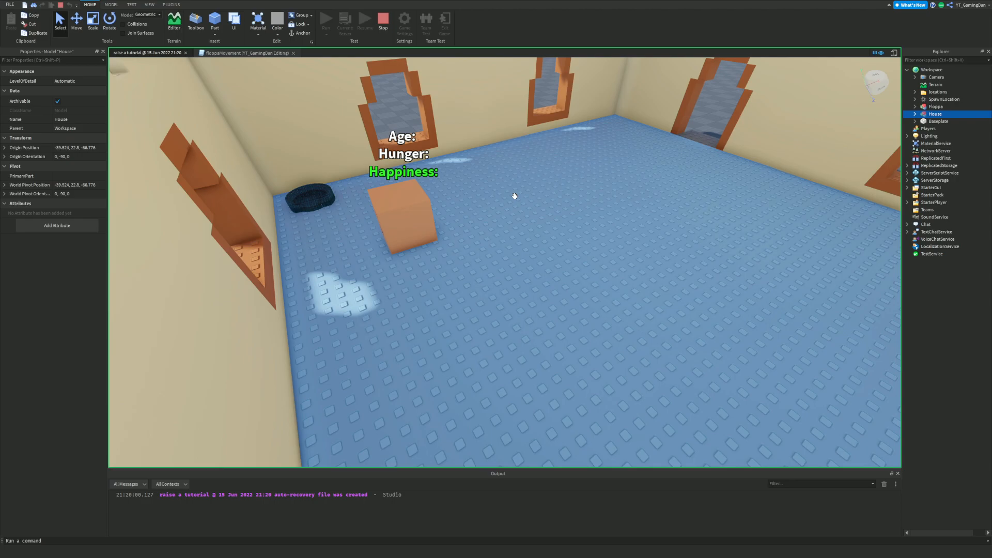
pyautogui.moveTo(567, 191); pyautogui.dragTo(515, 190, button='right')
pyautogui.press('s')
pyautogui.press('w')
pyautogui.press('s')
pyautogui.press('s')
pyautogui.moveTo(529, 225); pyautogui.dragTo(515, 254, button='right')
pyautogui.press('w')
pyautogui.press('s')
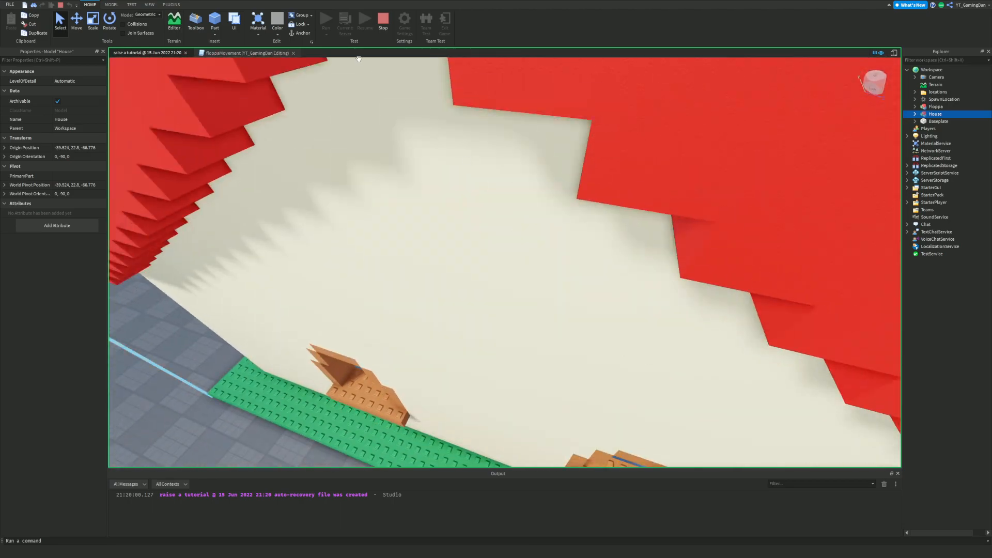
pyautogui.click(382, 23)
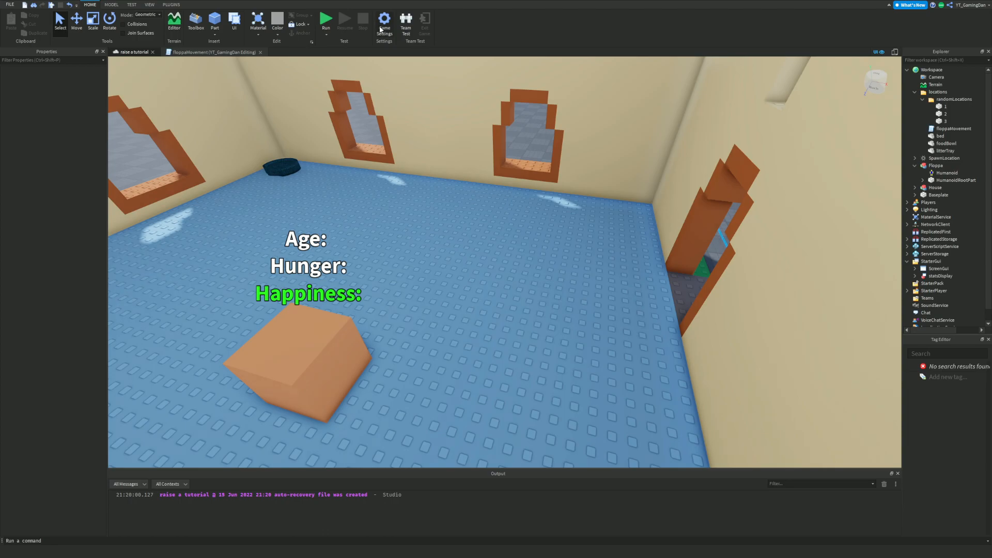
# - Review the completed floppaMovement script, comparing the initial random move with the repeat block in the MoveToFinished function
pyautogui.press('s')
pyautogui.moveTo(500, 113); pyautogui.dragTo(500, 113, button='right')
pyautogui.press('d')
pyautogui.press('w')
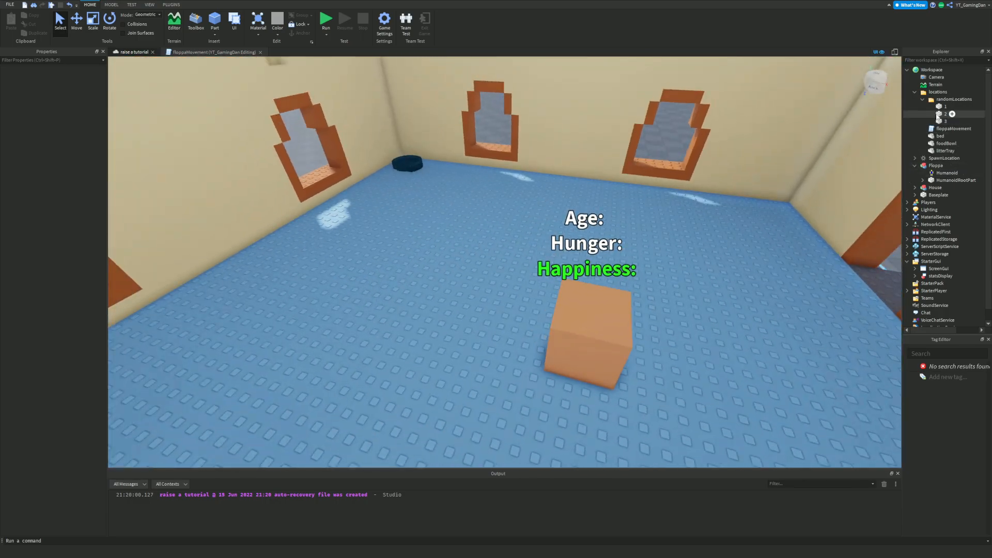
pyautogui.click(951, 128)
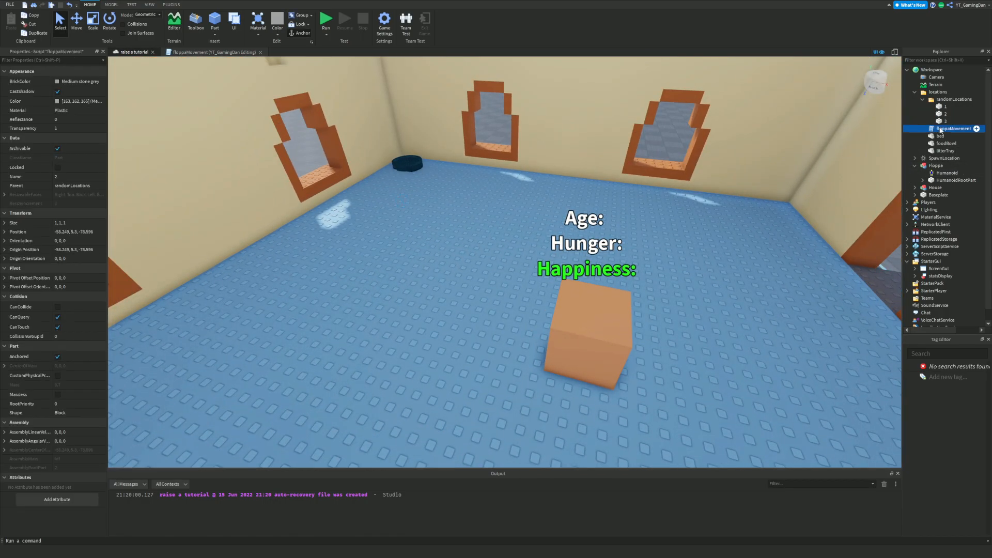
pyautogui.click(207, 53)
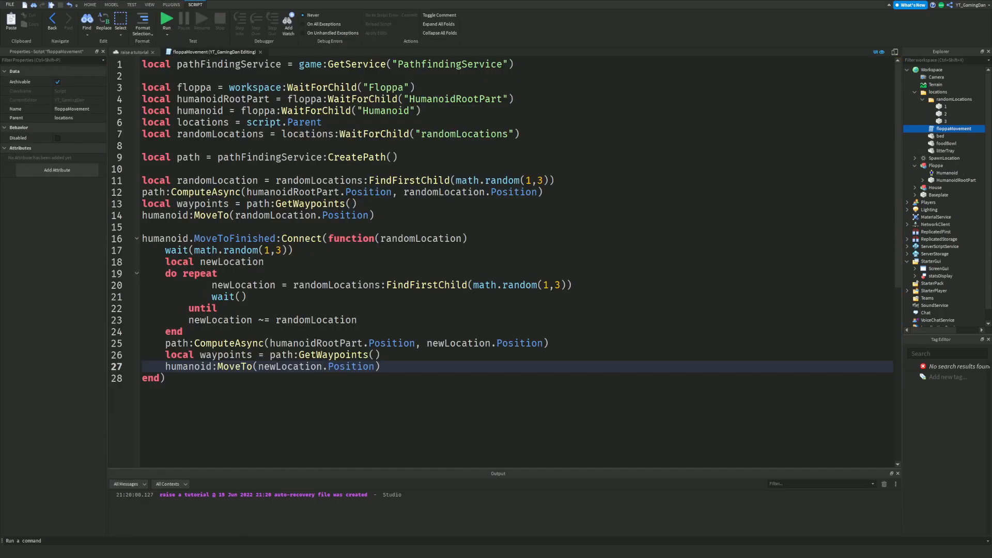
pyautogui.click(555, 274)
pyautogui.click(557, 180)
pyautogui.click(556, 273)
pyautogui.click(557, 169)
pyautogui.click(556, 297)
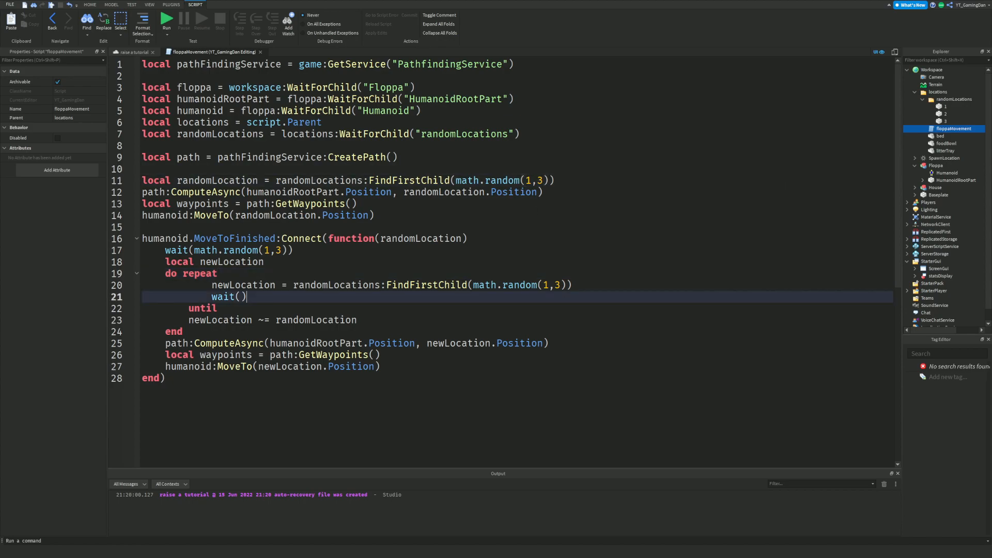
pyautogui.click(137, 52)
pyautogui.scroll(-10, 559, 216)
pyautogui.press('s')
pyautogui.press('a')
pyautogui.press('w')
pyautogui.press('d')
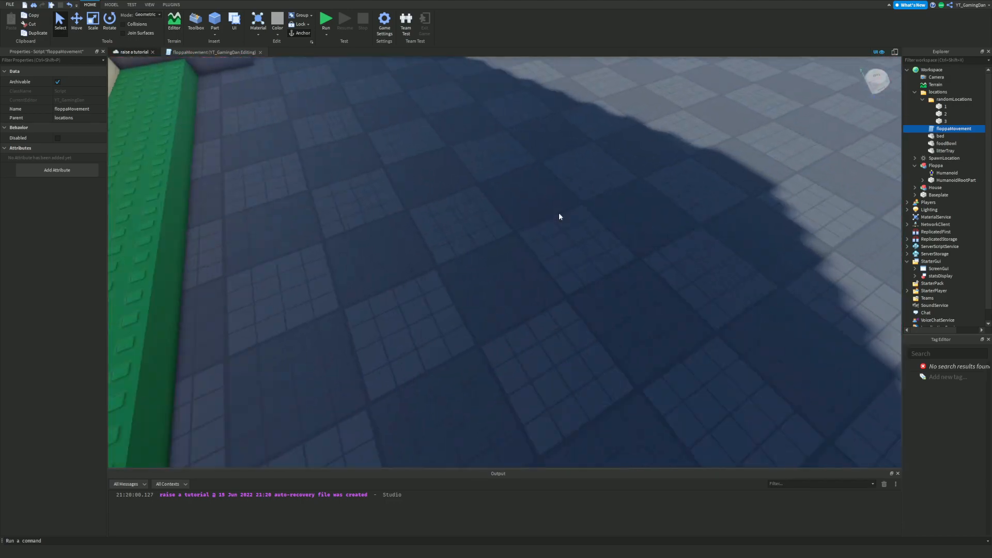
pyautogui.press('s')
pyautogui.press('a')
pyautogui.press('a')
pyautogui.press('s')
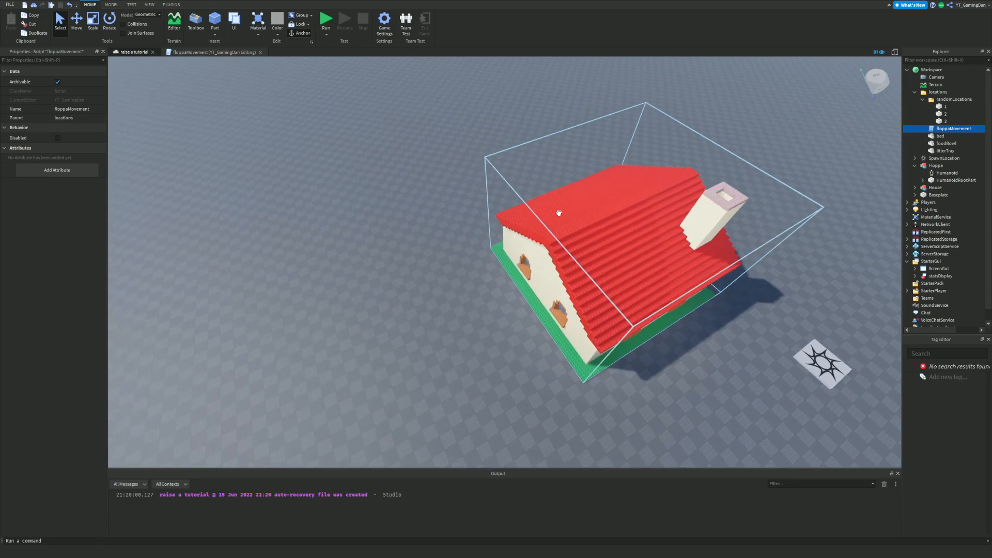
pyautogui.press('w')
pyautogui.press('a')
pyautogui.press('s')
pyautogui.moveTo(557, 210); pyautogui.dragTo(529, 258, button='right')
pyautogui.press('d')
pyautogui.press('w')
pyautogui.press('w')
pyautogui.press('a')
pyautogui.press('s')
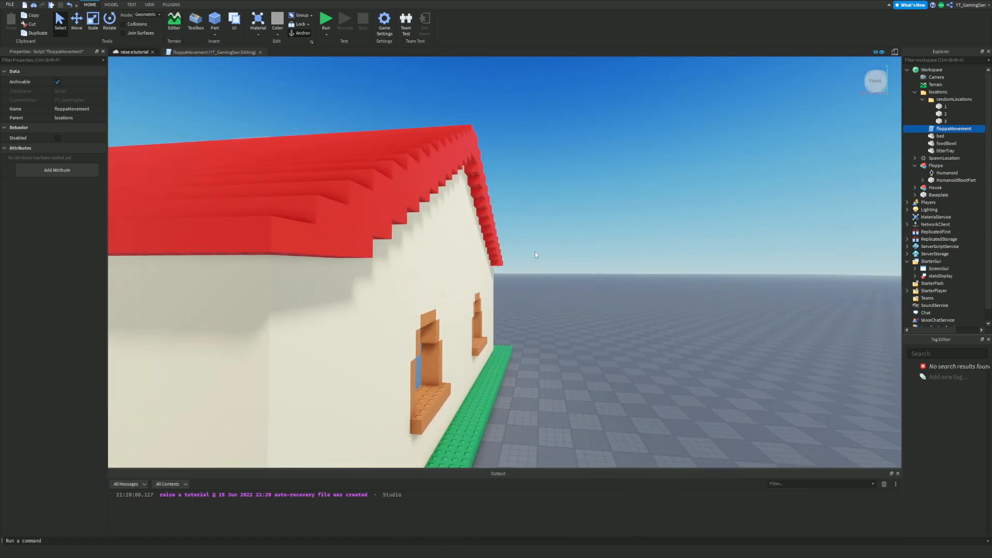
pyautogui.press('s')
pyautogui.press('a')
pyautogui.moveTo(535, 253); pyautogui.dragTo(537, 252, button='right')
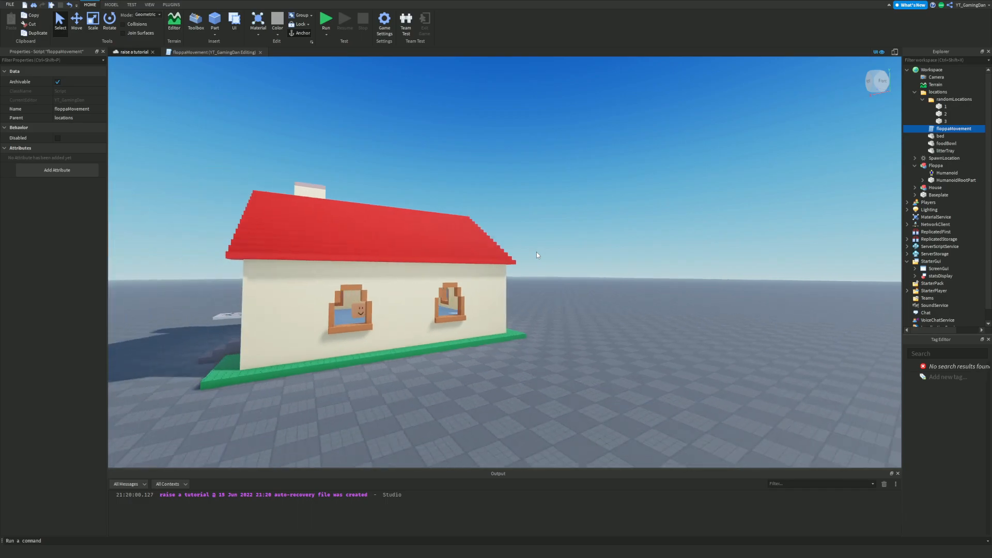
pyautogui.press('s')
pyautogui.press('a')
pyautogui.press('w')
pyautogui.press('s')
pyautogui.press('a')
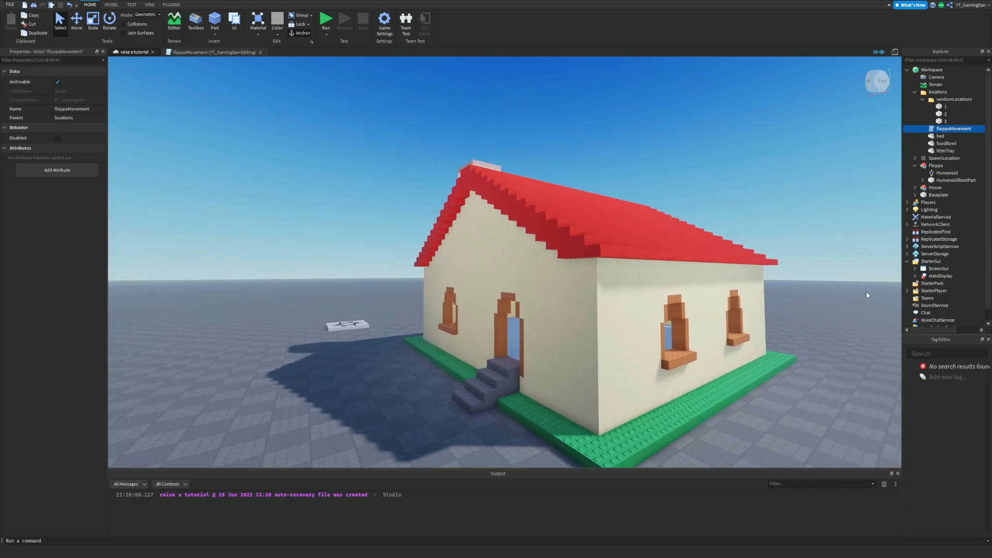
pyautogui.click(907, 262)
pyautogui.moveTo(593, 226); pyautogui.dragTo(593, 226, button='right')
pyautogui.press('s')
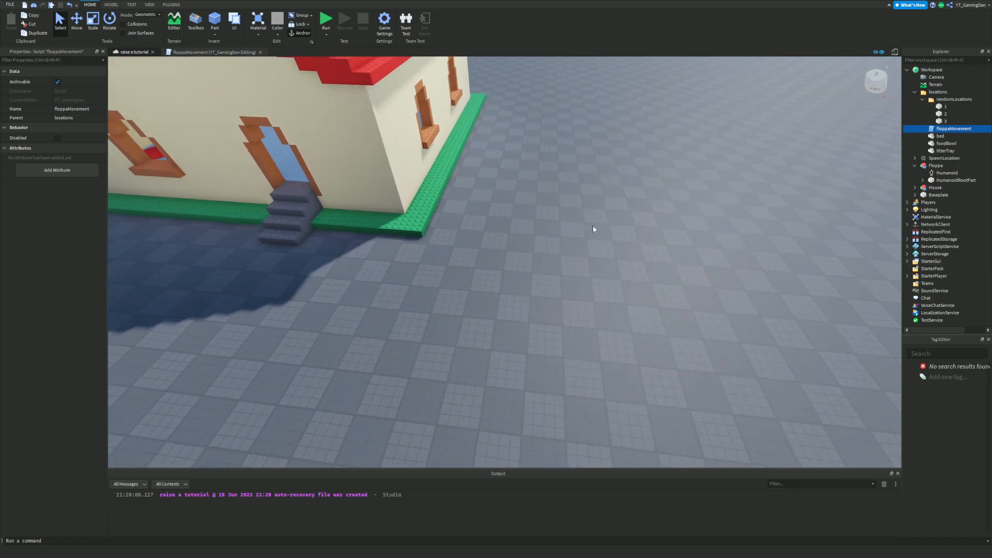
pyautogui.press('a')
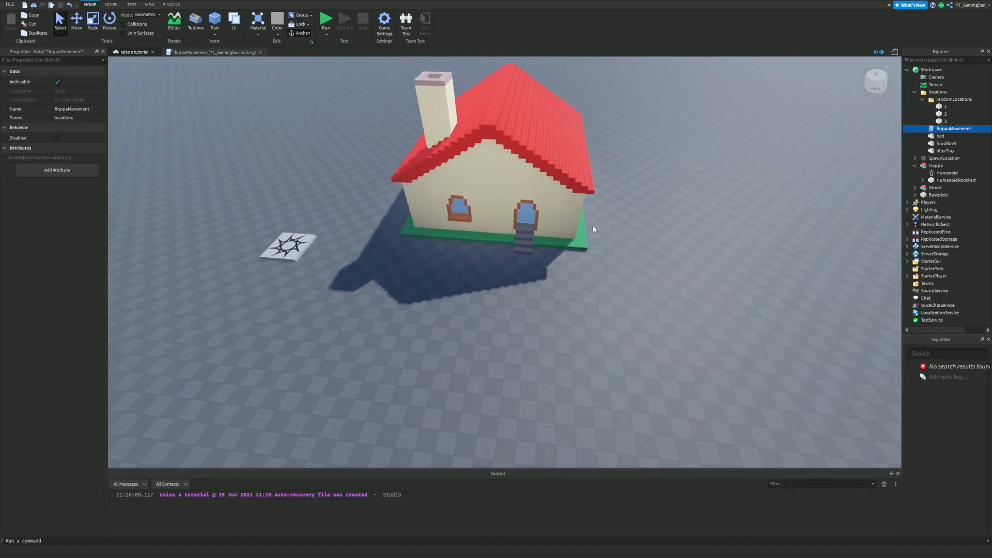
pyautogui.press('w')
pyautogui.press('s')
pyautogui.press('d')
pyautogui.press('w')
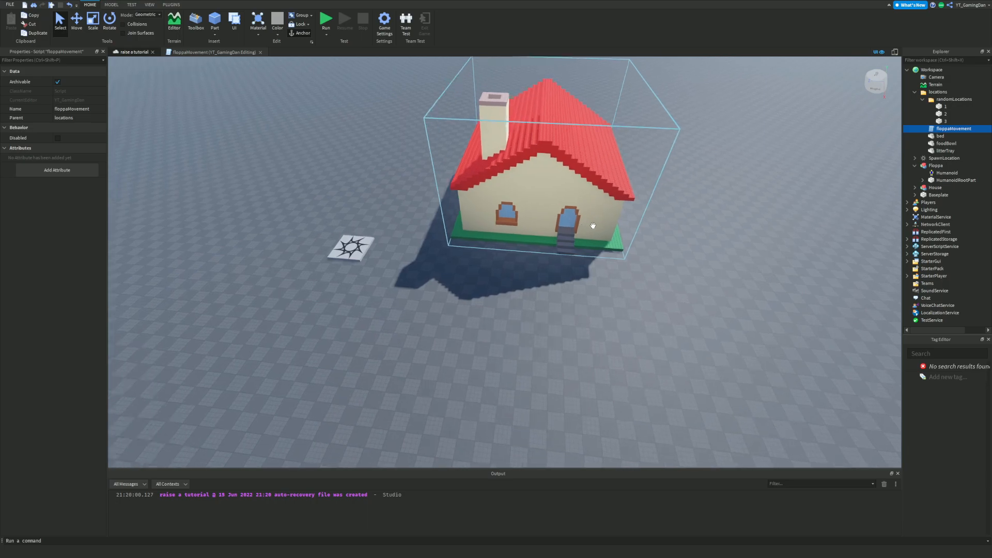
pyautogui.press('w')
pyautogui.moveTo(574, 191); pyautogui.dragTo(573, 191, button='right')
pyautogui.press('w')
pyautogui.moveTo(420, 296); pyautogui.dragTo(417, 296, button='right')
pyautogui.press('w')
pyautogui.press('w')
pyautogui.press('w')
pyautogui.press('s')
pyautogui.press('w')
pyautogui.moveTo(455, 339); pyautogui.dragTo(451, 337, button='right')
pyautogui.press('w')
pyautogui.moveTo(429, 286); pyautogui.dragTo(428, 285, button='right')
pyautogui.scroll(-10, 428, 286)
pyautogui.moveTo(485, 264); pyautogui.dragTo(484, 264, button='right')
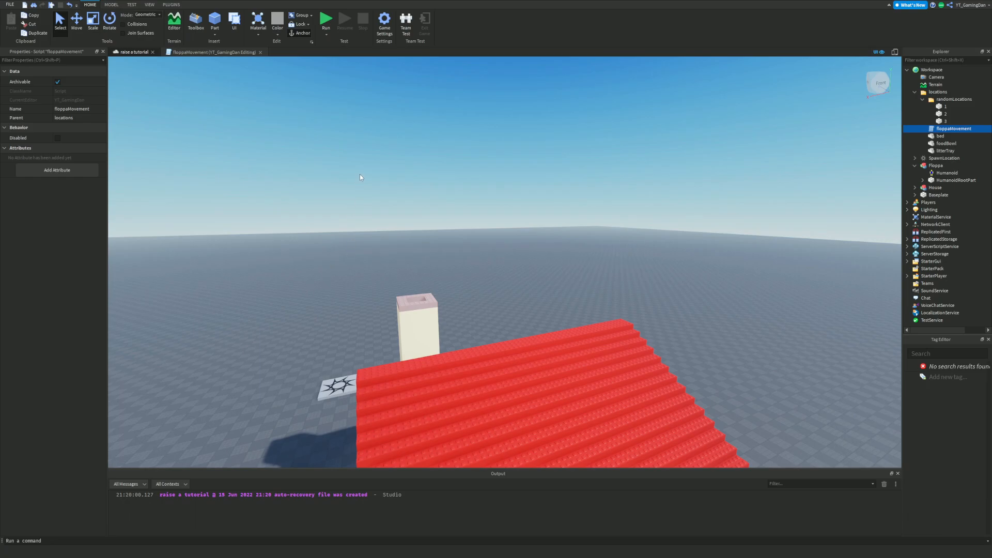
pyautogui.moveTo(342, 135); pyautogui.dragTo(342, 136, button='right')
pyautogui.press('s')
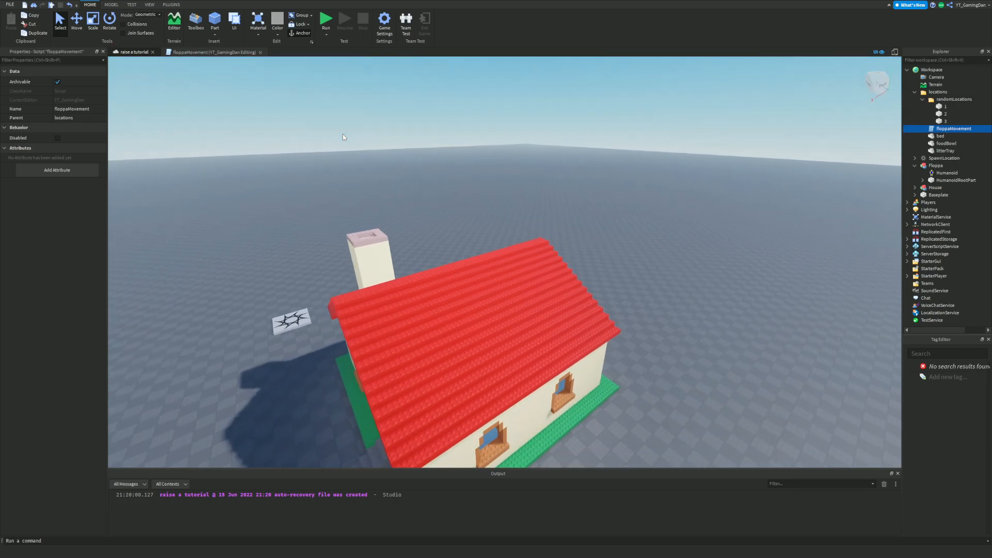